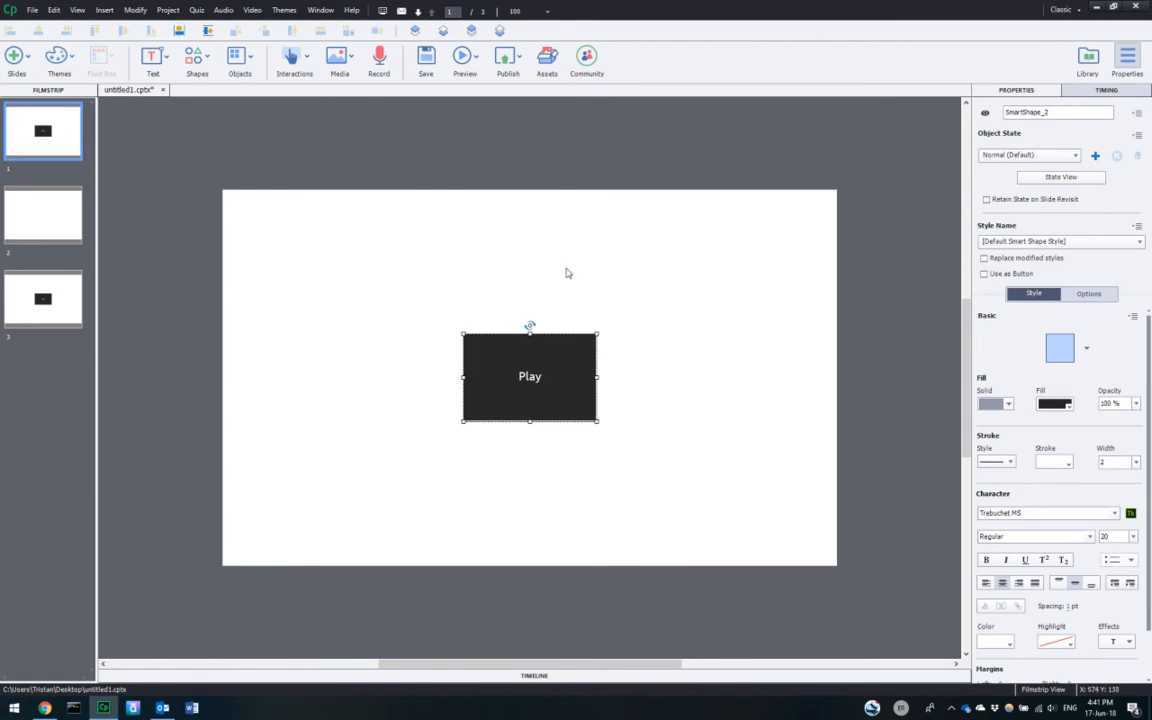
- Insert a button on slide 1 and place it in the slide's upper-right corner
{"action": "left_click", "coordinate": [445, 255]}
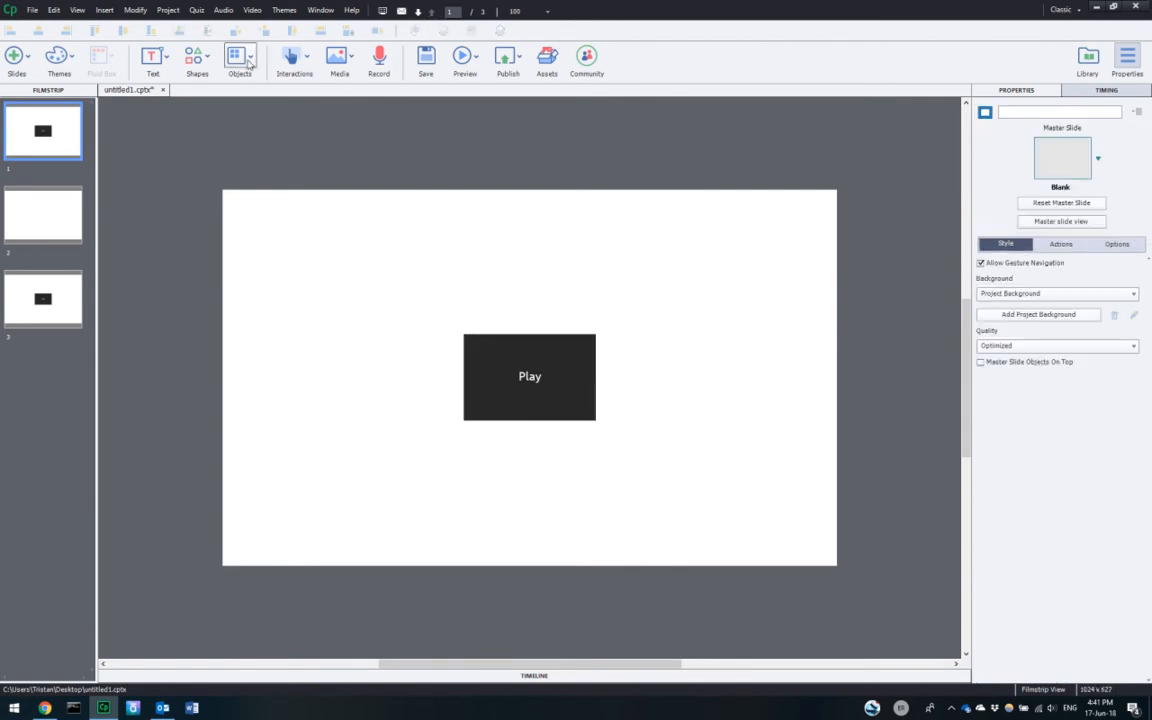
{"action": "left_click", "coordinate": [210, 63]}
{"action": "left_click", "coordinate": [161, 58]}
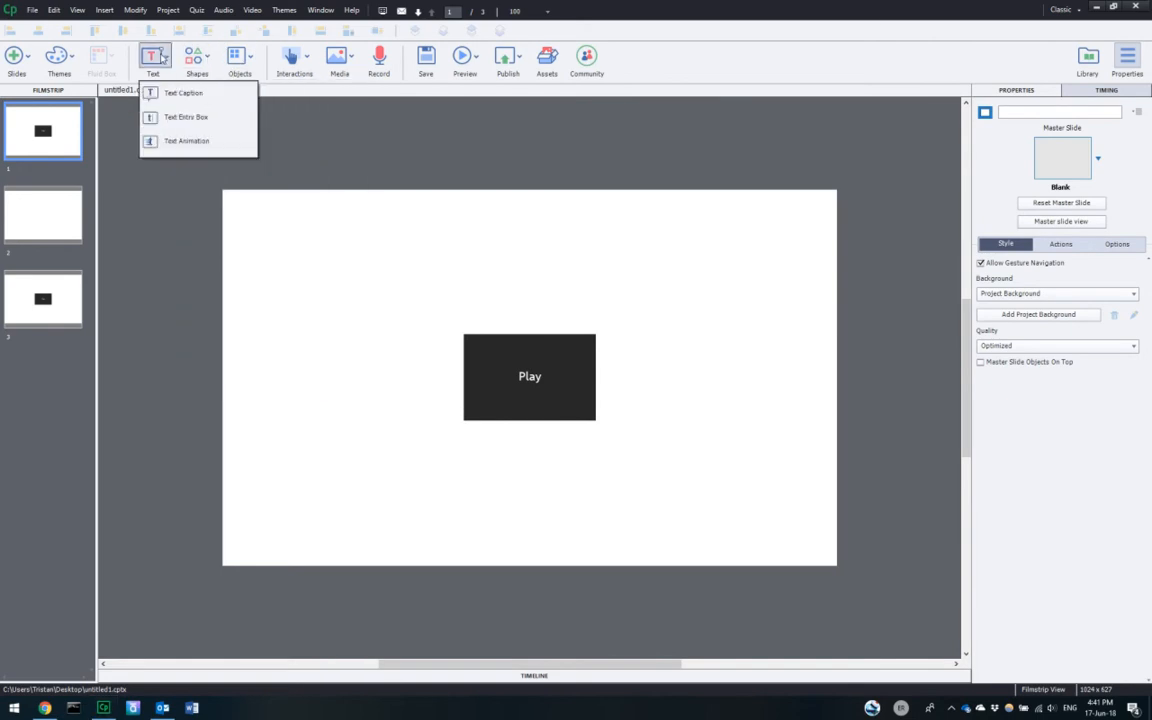
{"action": "left_click", "coordinate": [248, 64]}
{"action": "left_click", "coordinate": [290, 60]}
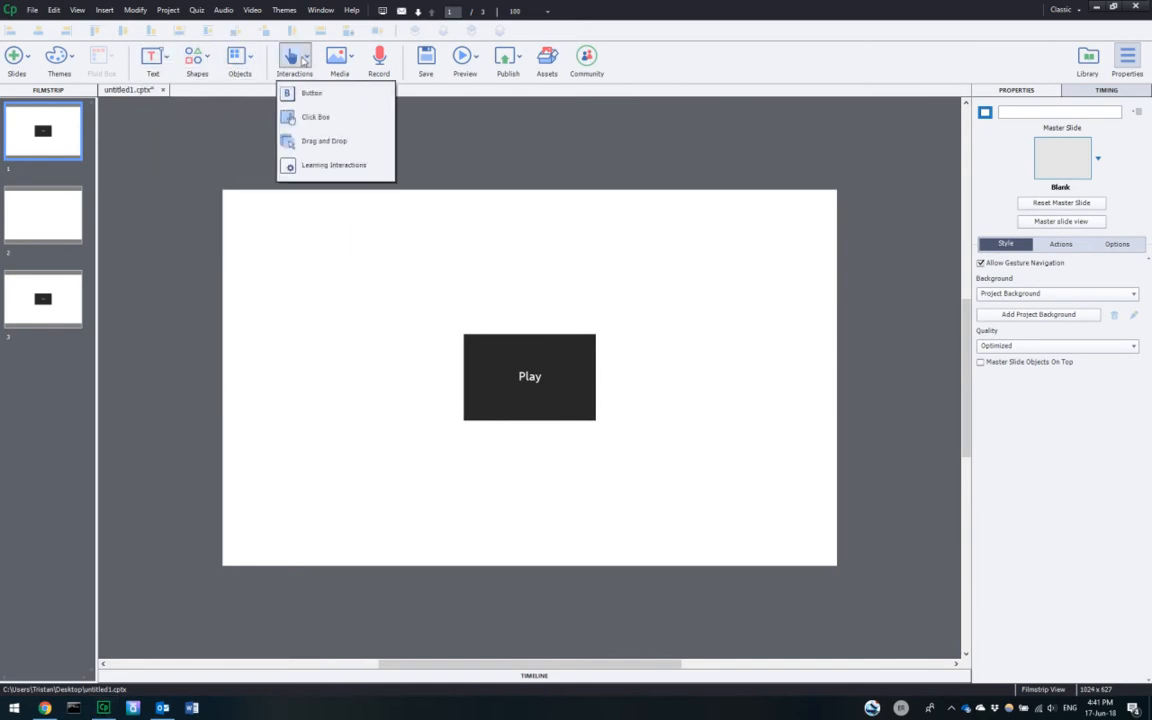
{"action": "left_click", "coordinate": [338, 93]}
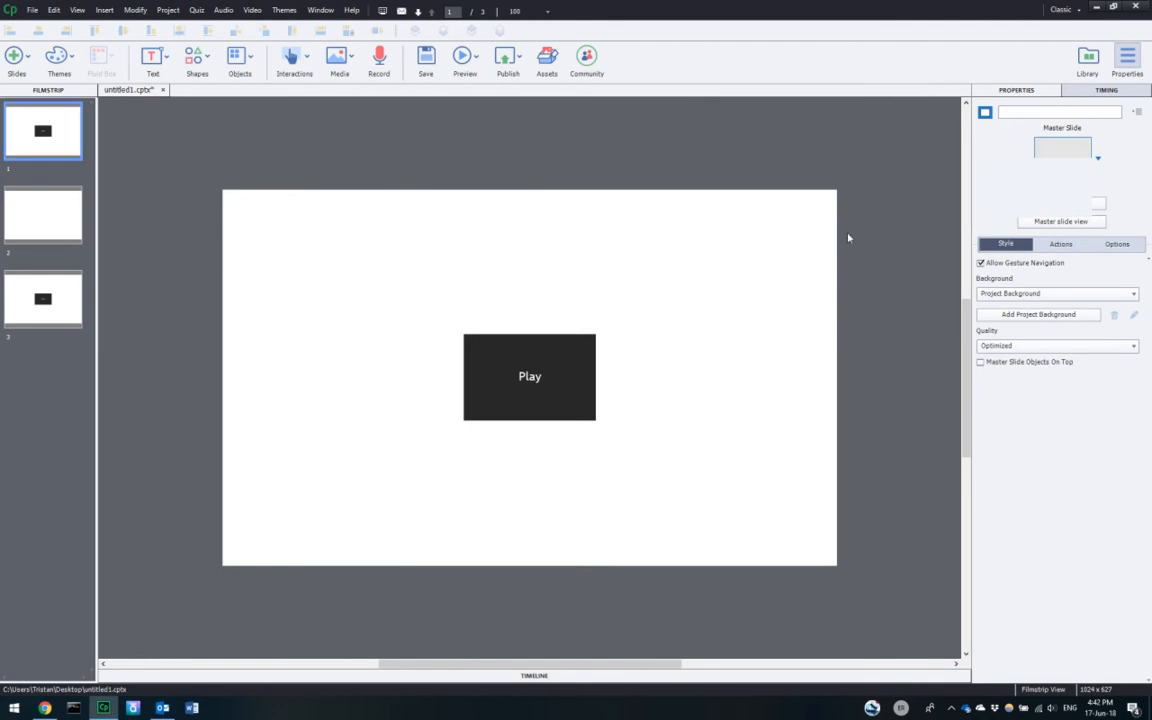
{"action": "left_click_drag", "start_coordinate": [532, 378], "coordinate": [785, 238]}
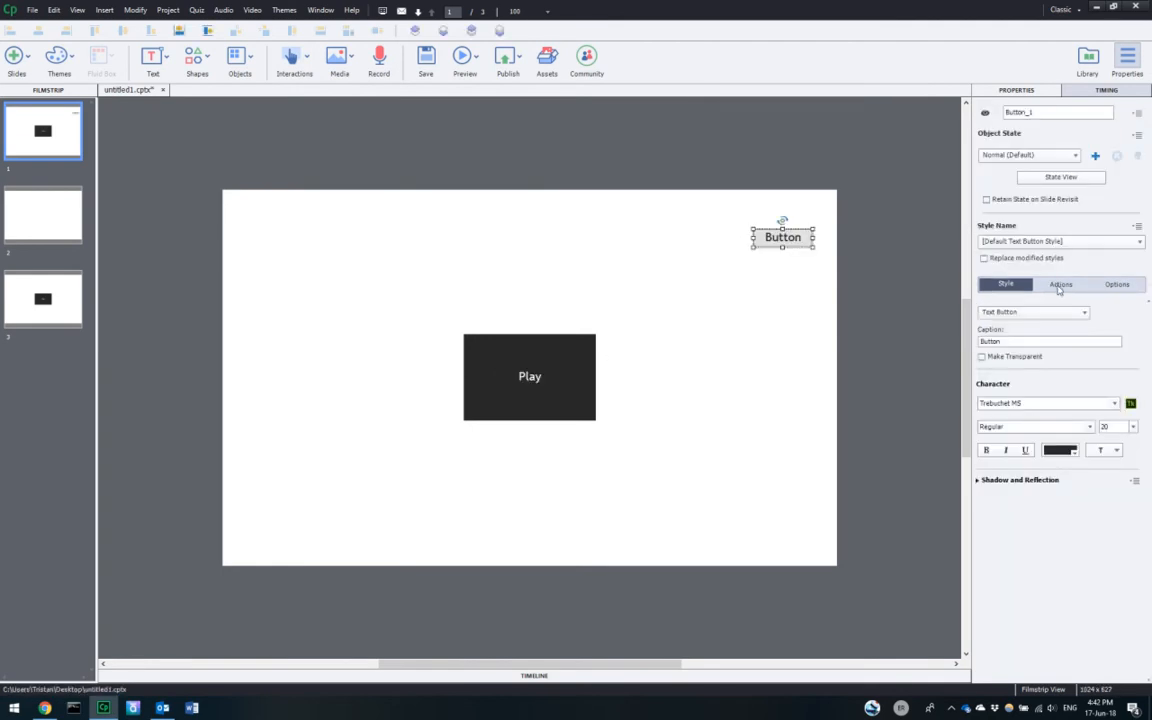
- Set the button's success action to Execute Advanced Actions and open the Advanced Actions editor for its script
{"action": "left_click", "coordinate": [1060, 284]}
{"action": "left_click", "coordinate": [1080, 321]}
{"action": "left_click", "coordinate": [1068, 443]}
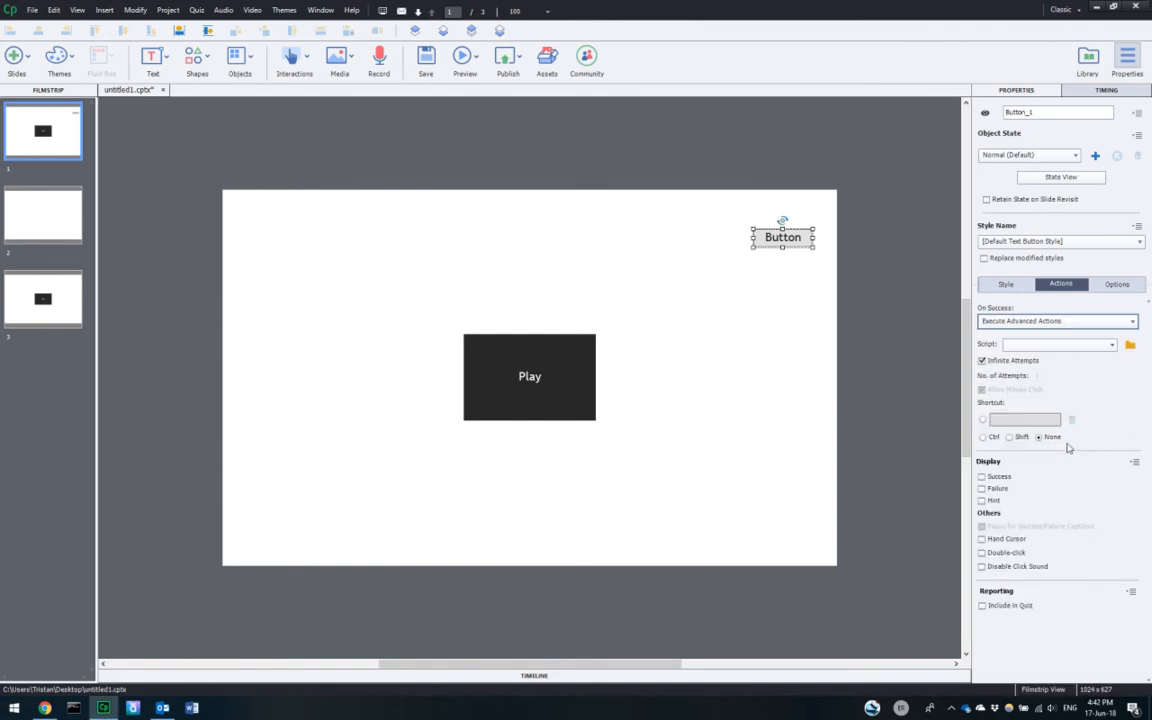
{"action": "left_click", "coordinate": [1130, 345]}
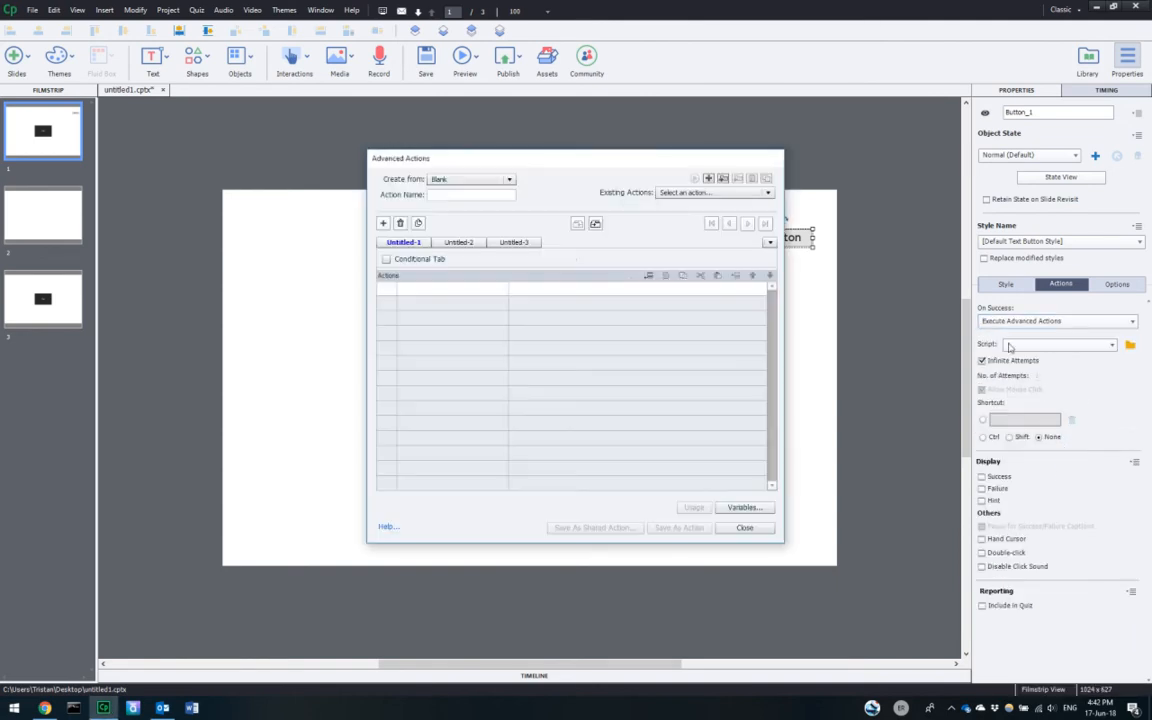
- Add another decision tab to the blank advanced action and make the first tab, Untitled-1, conditional
{"action": "left_click", "coordinate": [383, 223]}
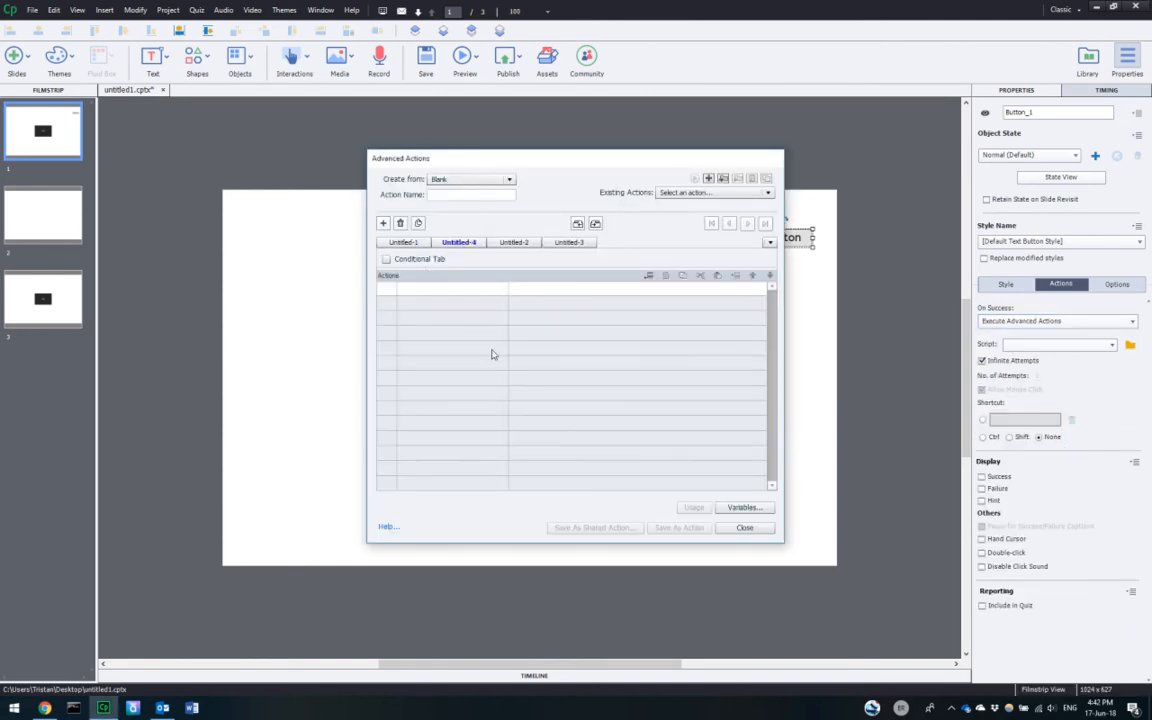
{"action": "left_click", "coordinate": [415, 260]}
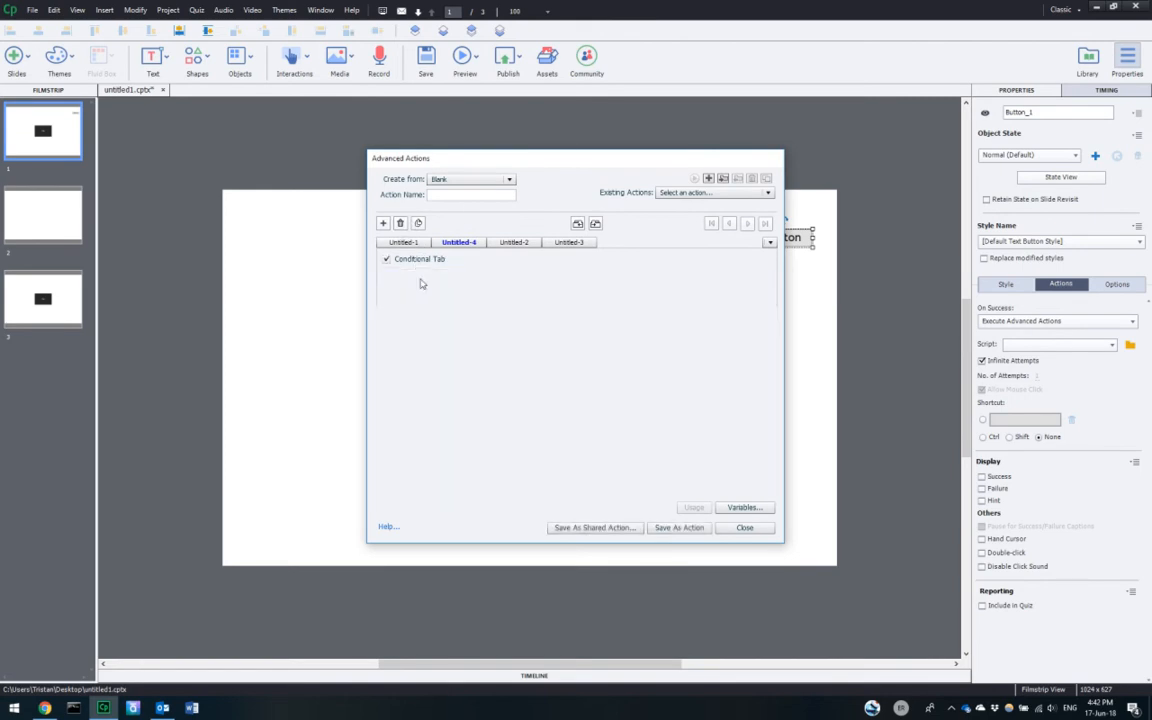
{"action": "left_click", "coordinate": [387, 259]}
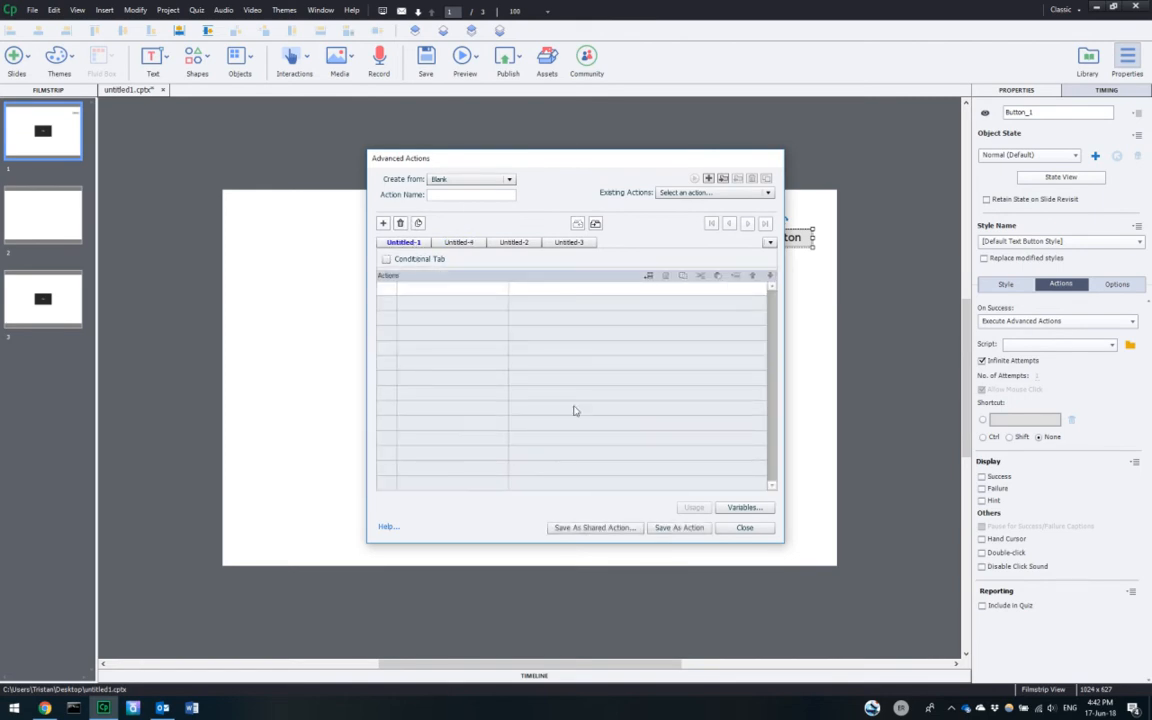
{"action": "left_click", "coordinate": [420, 259]}
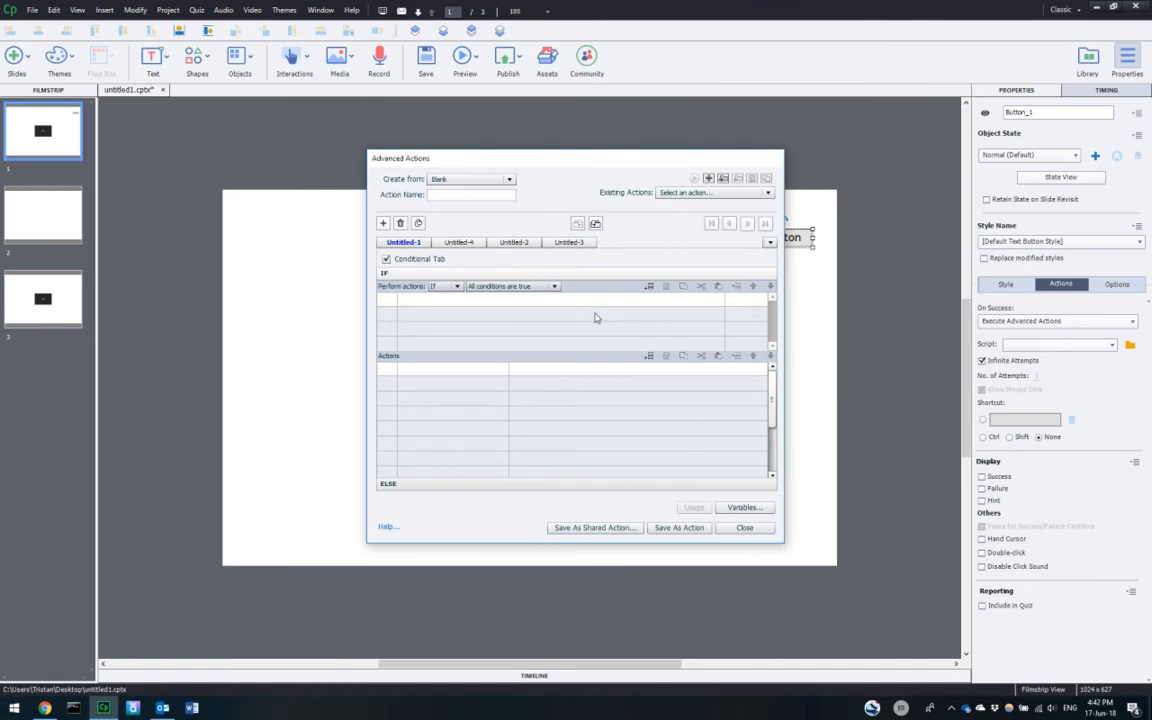
- Create a user variable named cp_paused with the value false
{"action": "left_click", "coordinate": [742, 507]}
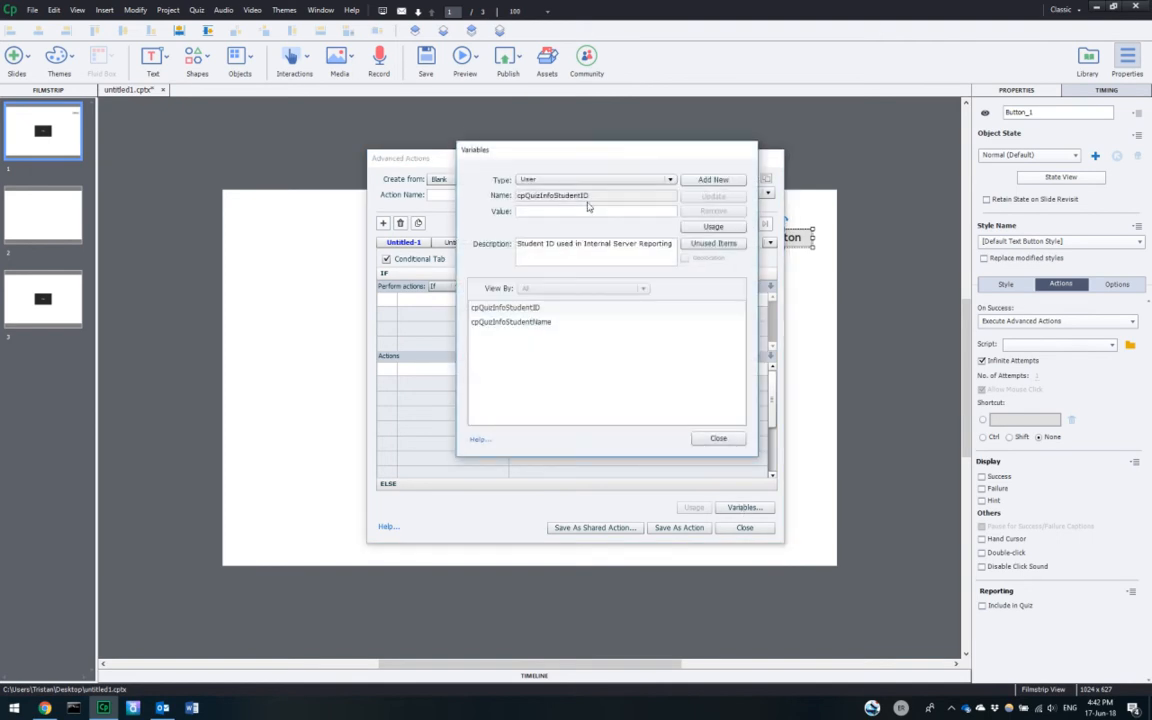
{"action": "left_click", "coordinate": [691, 183]}
{"action": "type", "text": "paused"}
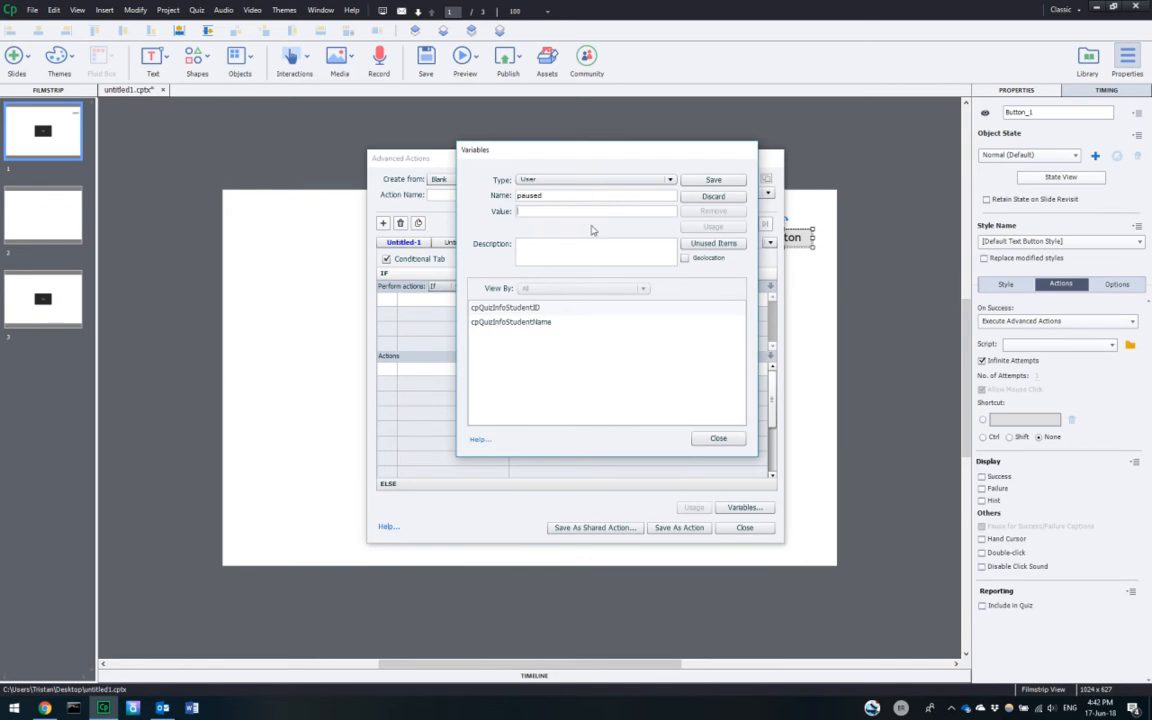
{"action": "key", "text": "Tab"}
{"action": "type", "text": "false"}
{"action": "left_click", "coordinate": [521, 196]}
{"action": "type", "text": "cp_"}
{"action": "left_click", "coordinate": [698, 182]}
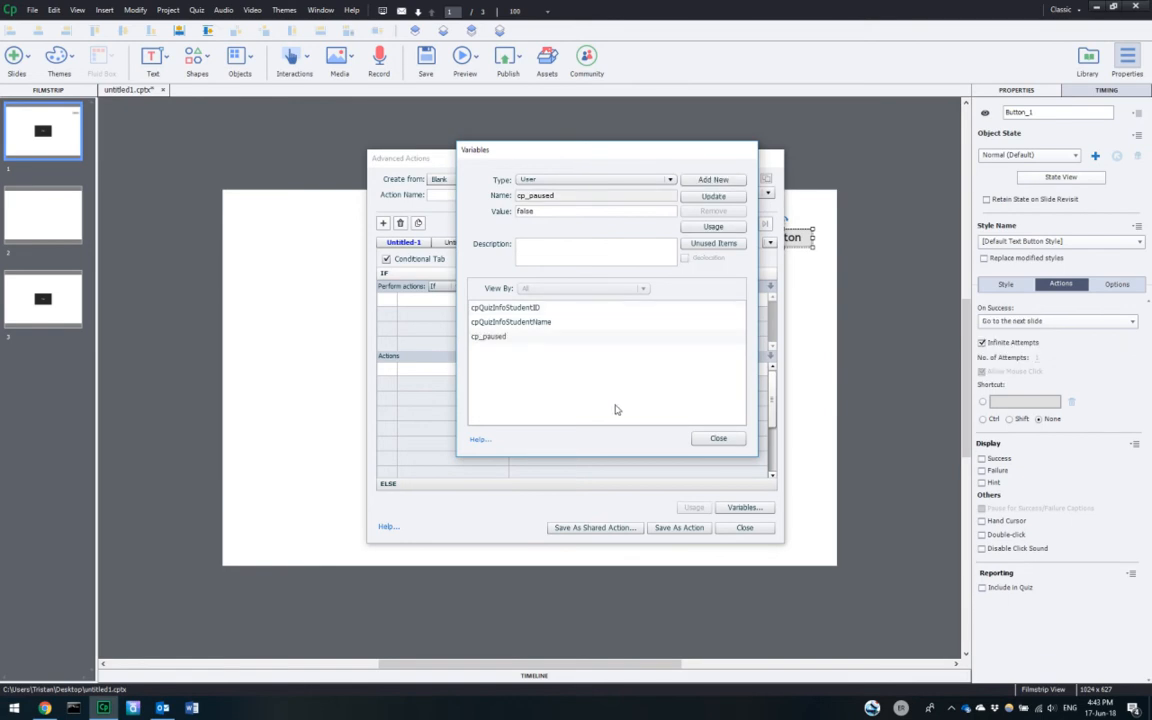
{"action": "left_click", "coordinate": [719, 440]}
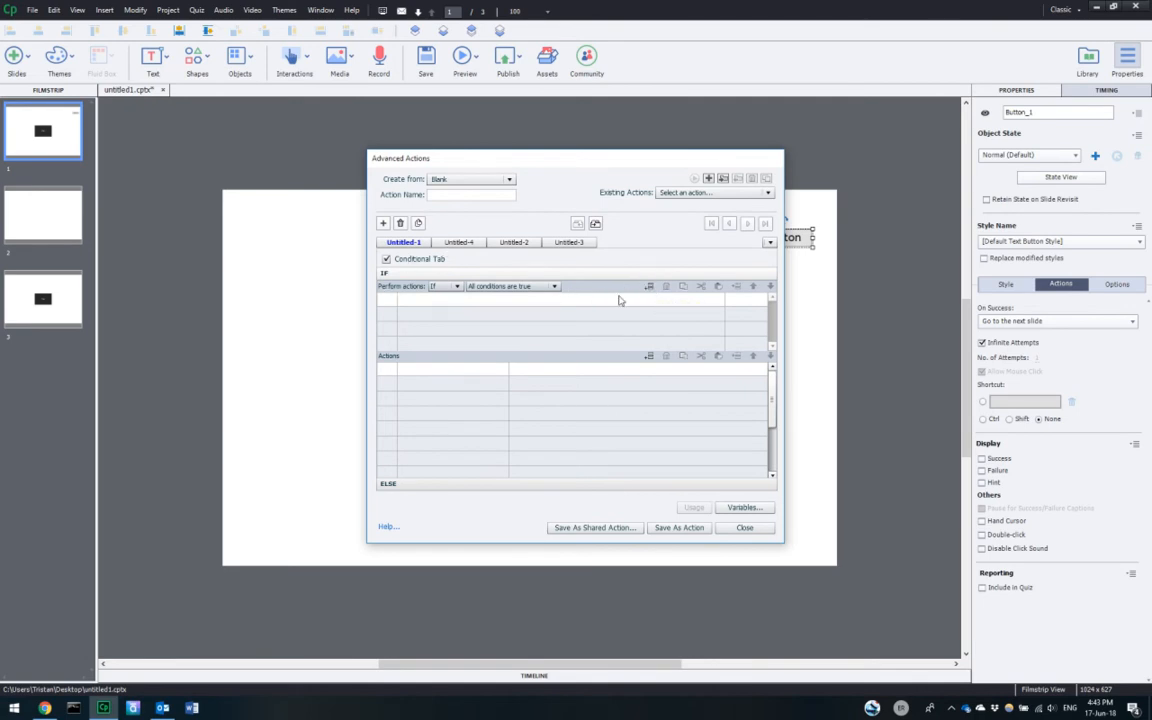
- Add an IF condition that checks whether cp_paused is equal to the literal false
{"action": "left_click", "coordinate": [648, 287]}
{"action": "left_click", "coordinate": [412, 299]}
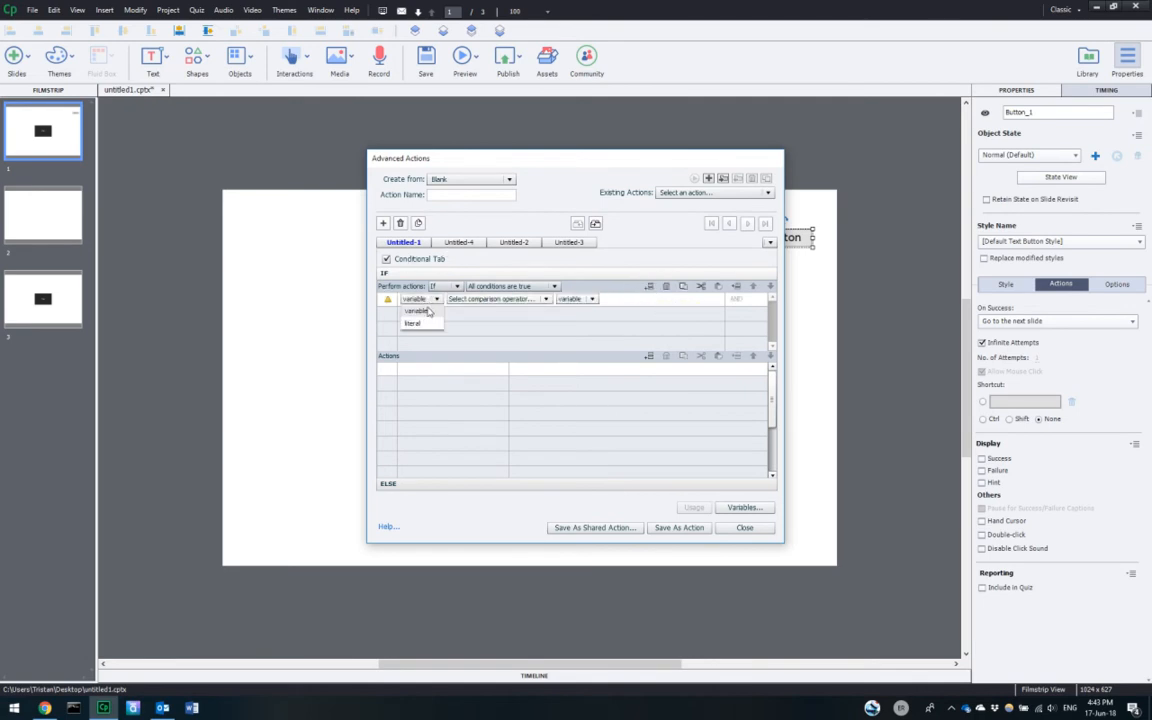
{"action": "left_click", "coordinate": [416, 312]}
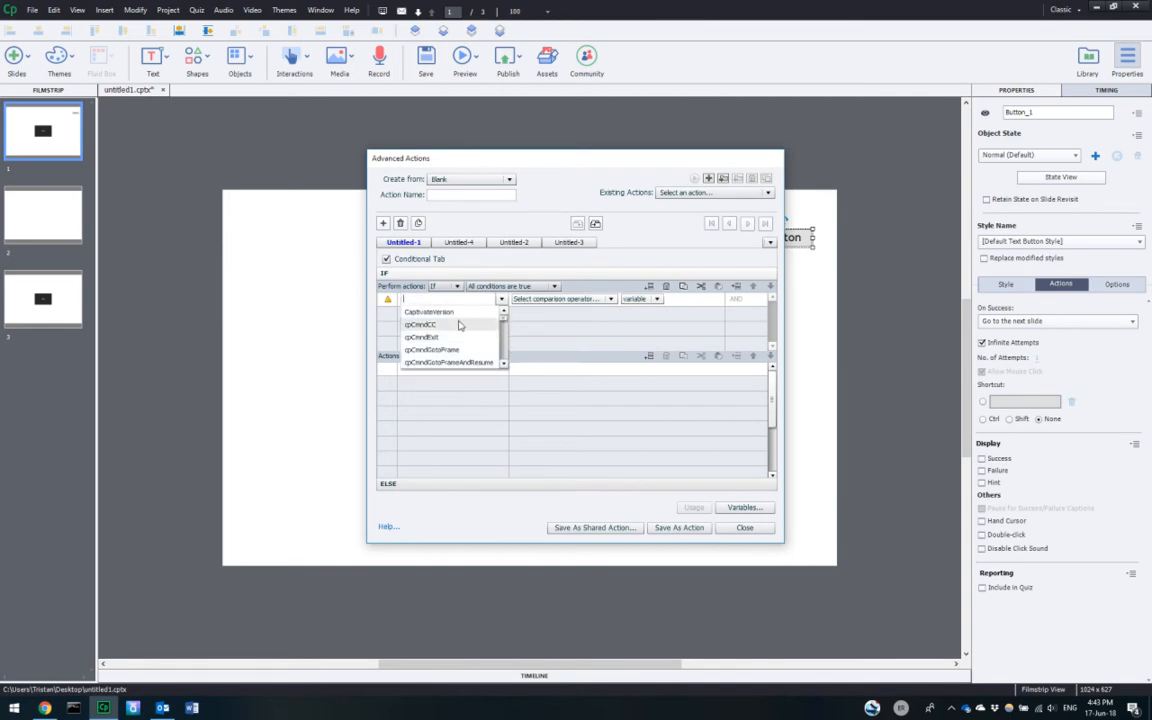
{"action": "type", "text": "cp_"}
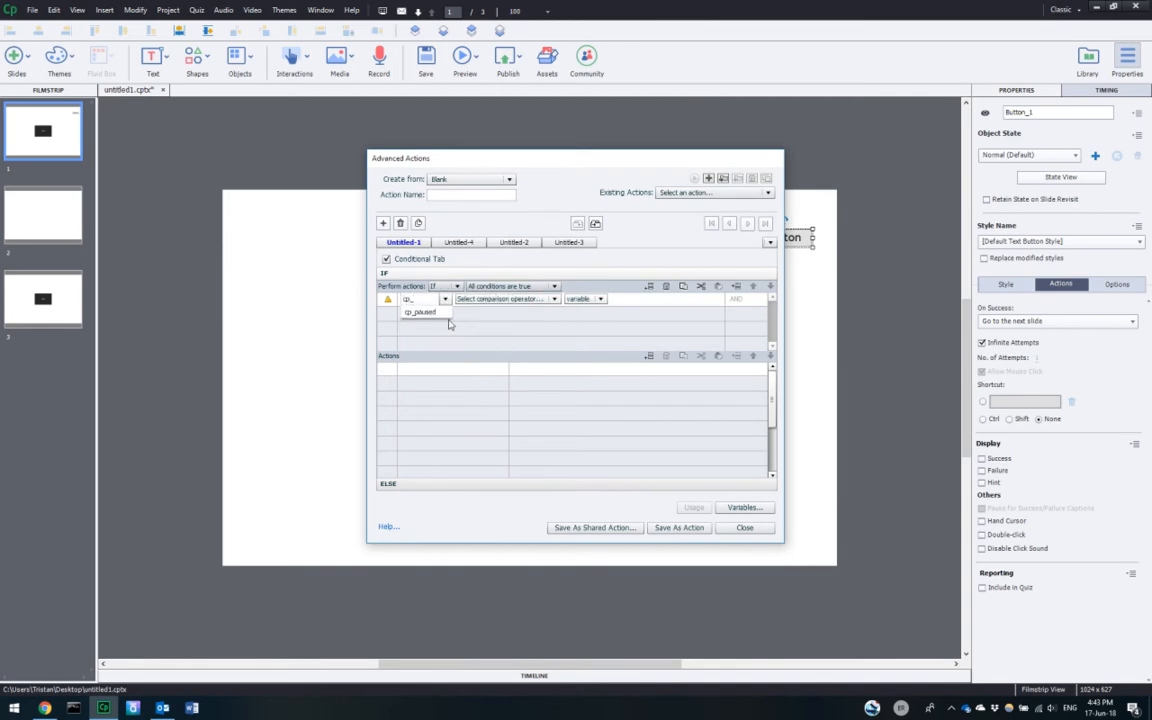
{"action": "left_click", "coordinate": [438, 313]}
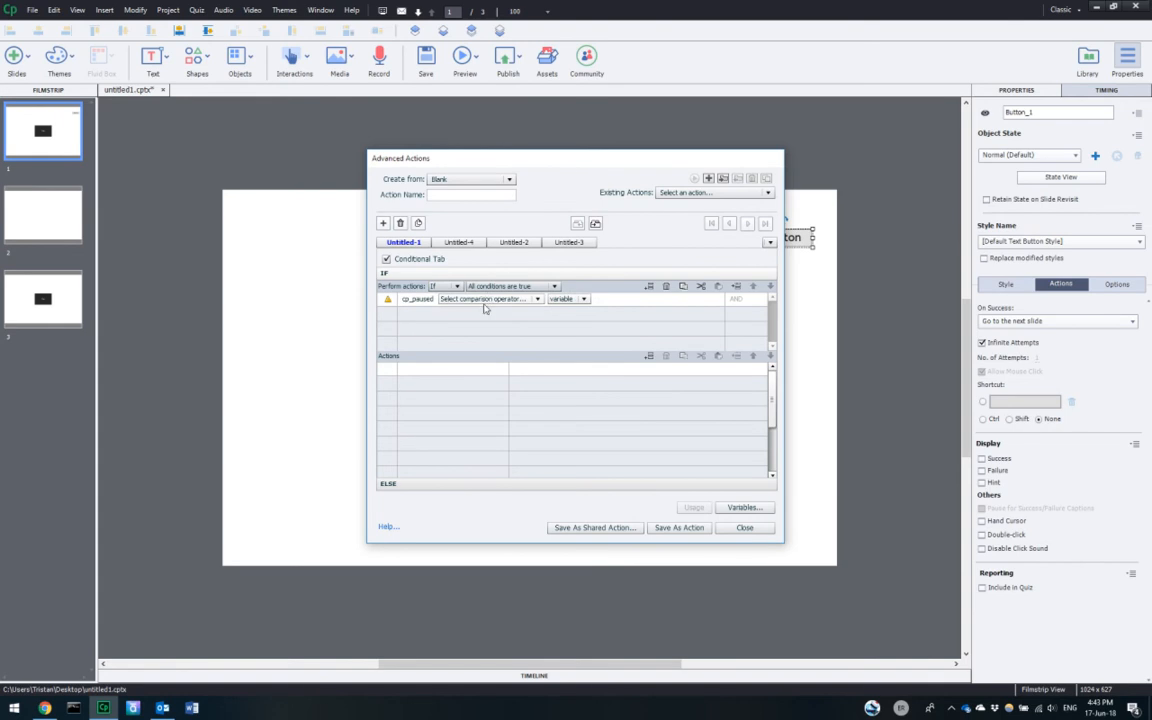
{"action": "left_click", "coordinate": [480, 299]}
{"action": "left_click", "coordinate": [477, 312]}
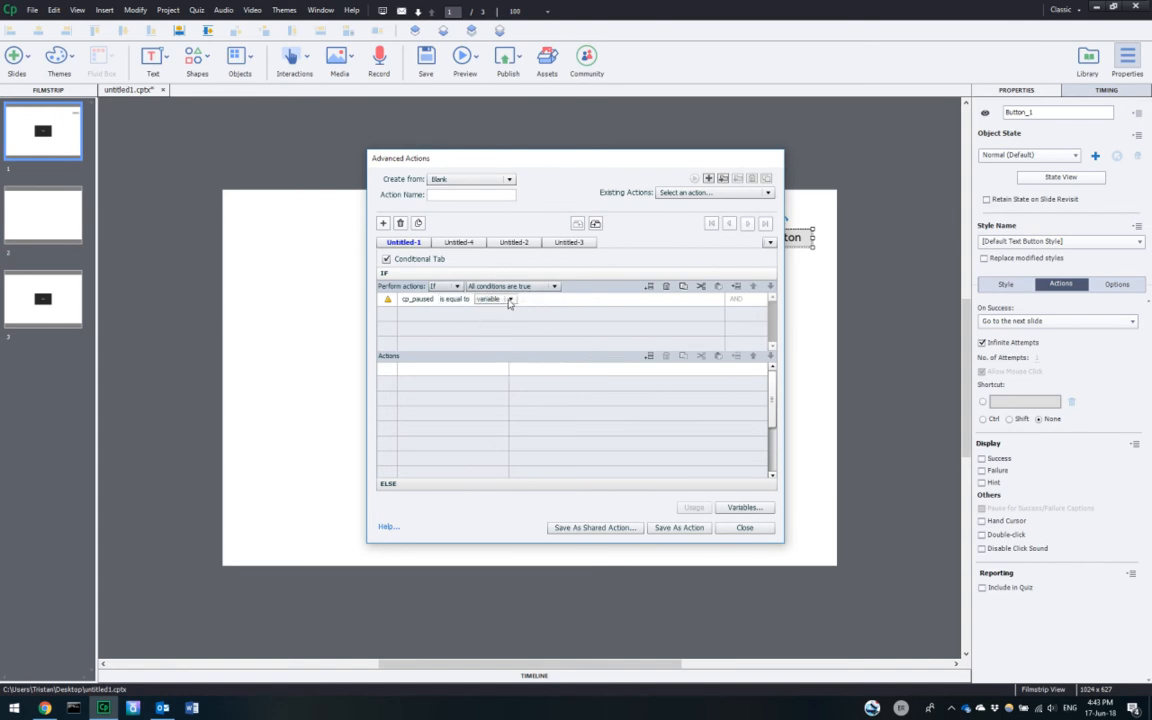
{"action": "left_click", "coordinate": [509, 300]}
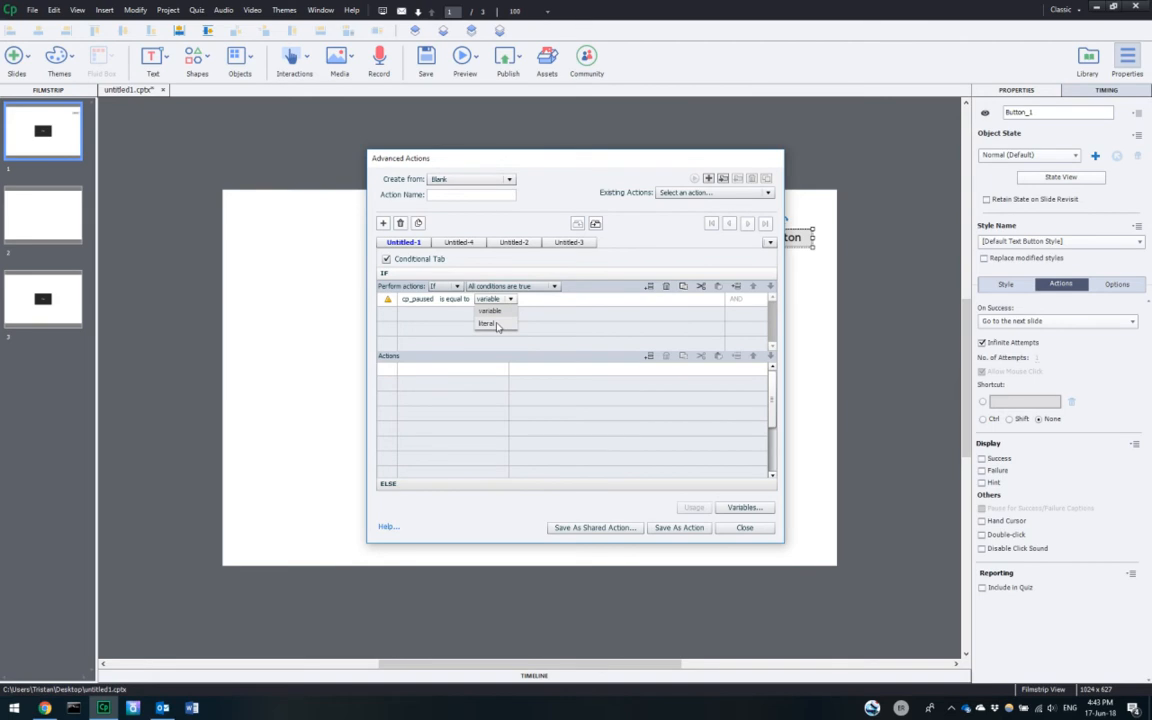
{"action": "left_click", "coordinate": [495, 324]}
{"action": "type", "text": "false"}
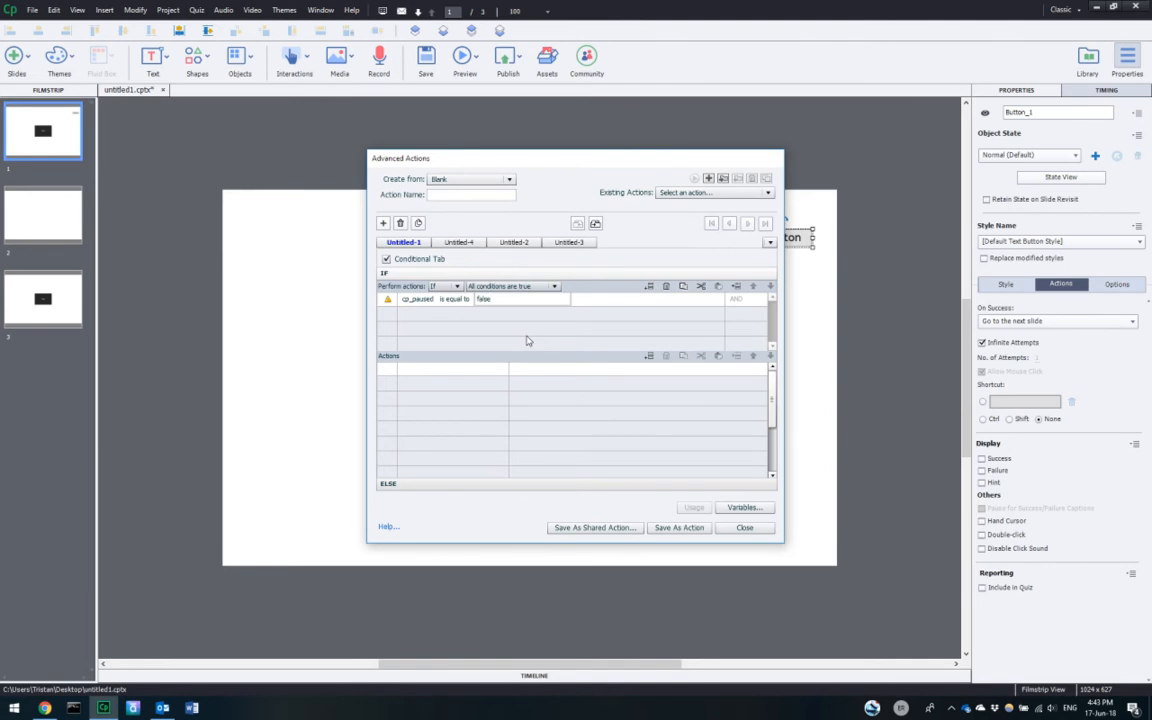
{"action": "left_click", "coordinate": [529, 322]}
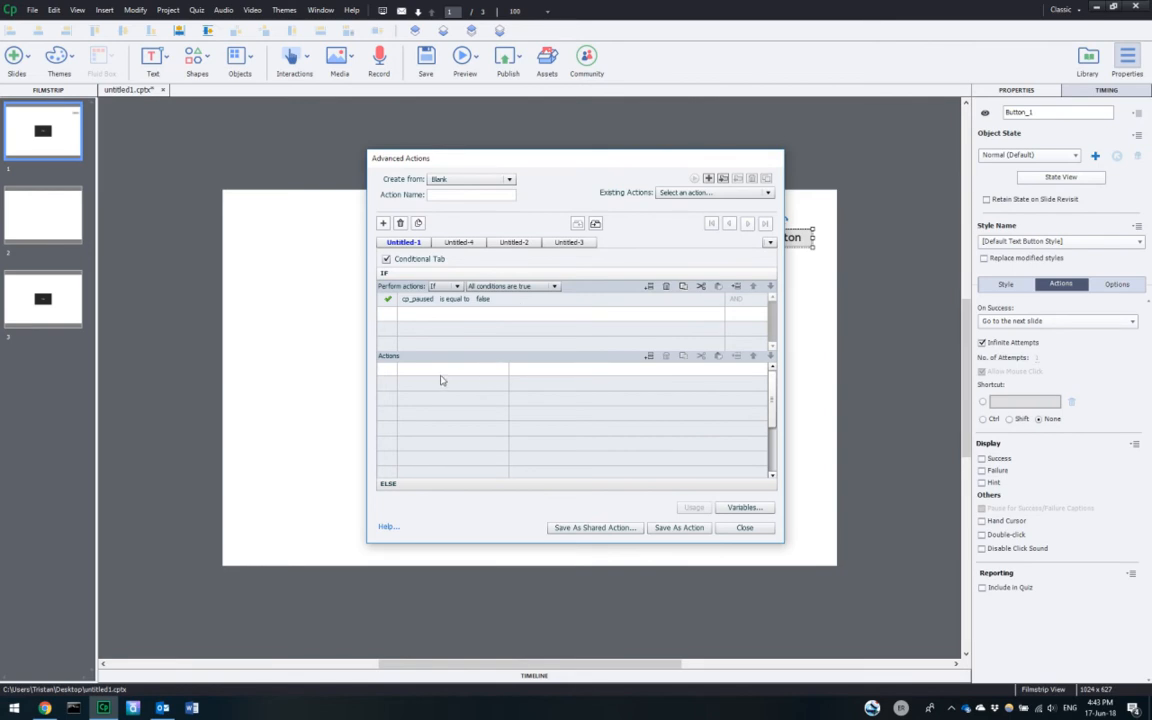
- Add a Pause action to the IF branch of the conditional tab
{"action": "left_click_drag", "start_coordinate": [540, 167], "coordinate": [257, 147]}
{"action": "left_click_drag", "start_coordinate": [332, 136], "coordinate": [636, 146]}
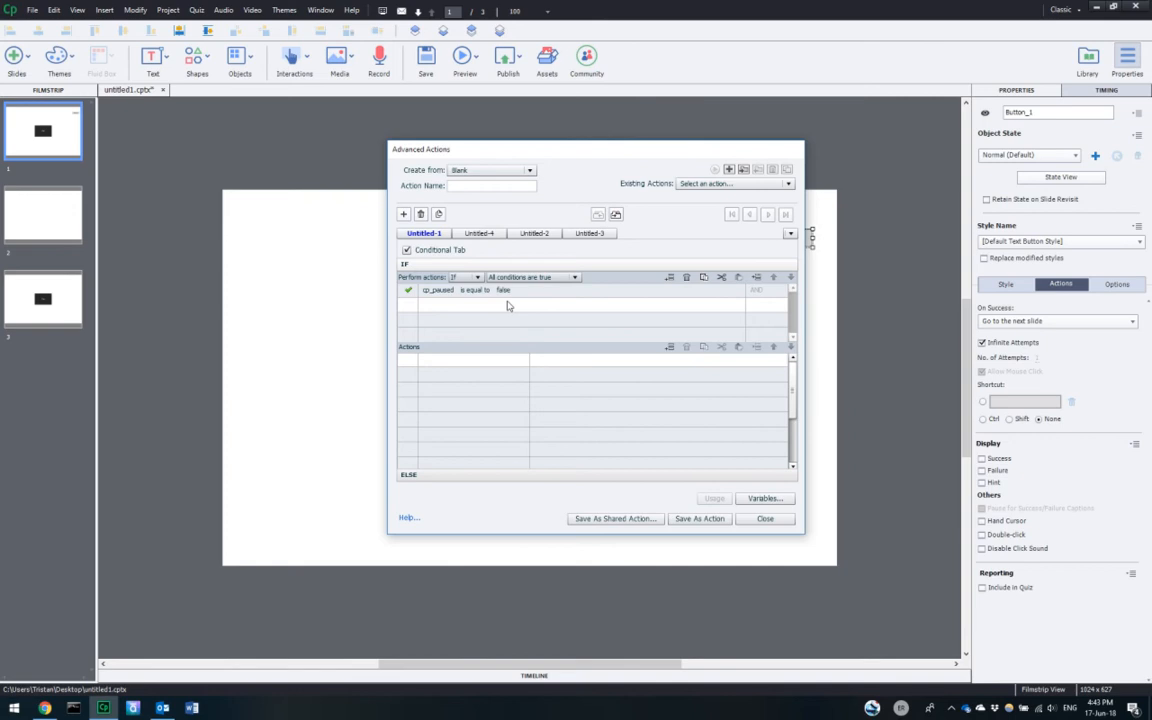
{"action": "left_click", "coordinate": [669, 349]}
{"action": "left_click", "coordinate": [500, 359]}
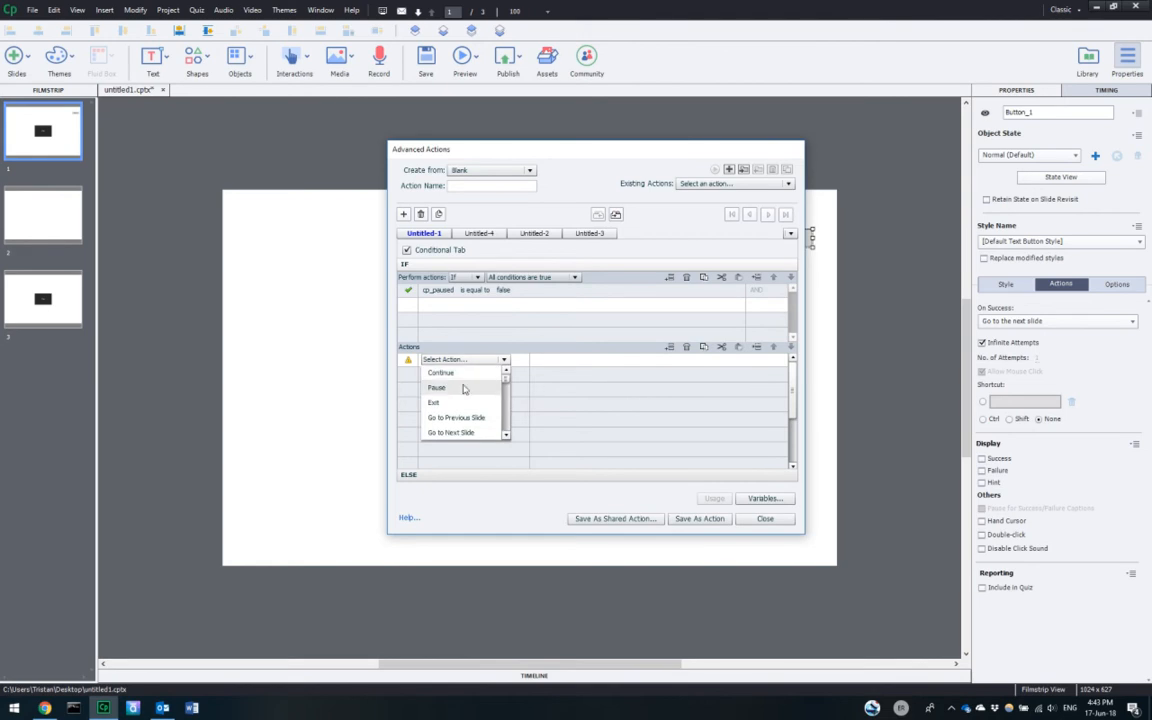
{"action": "left_click", "coordinate": [449, 389]}
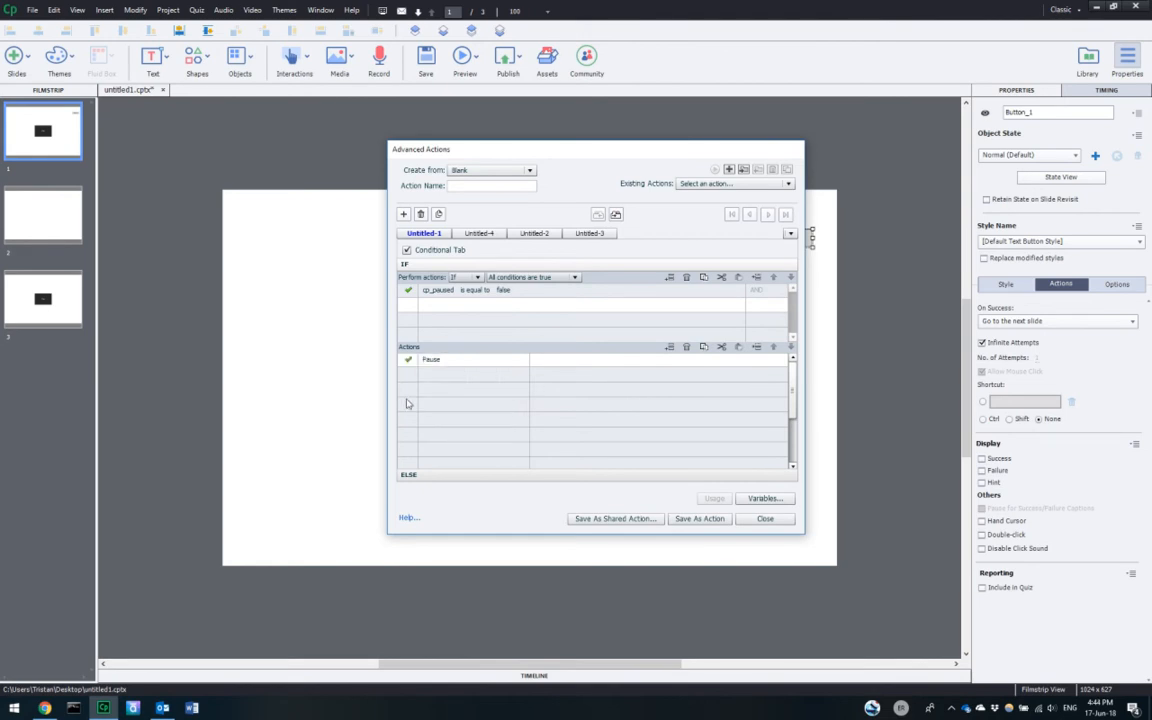
- Add a second IF action that assigns cp_paused with the literal true
{"action": "left_click", "coordinate": [670, 347]}
{"action": "left_click", "coordinate": [479, 381]}
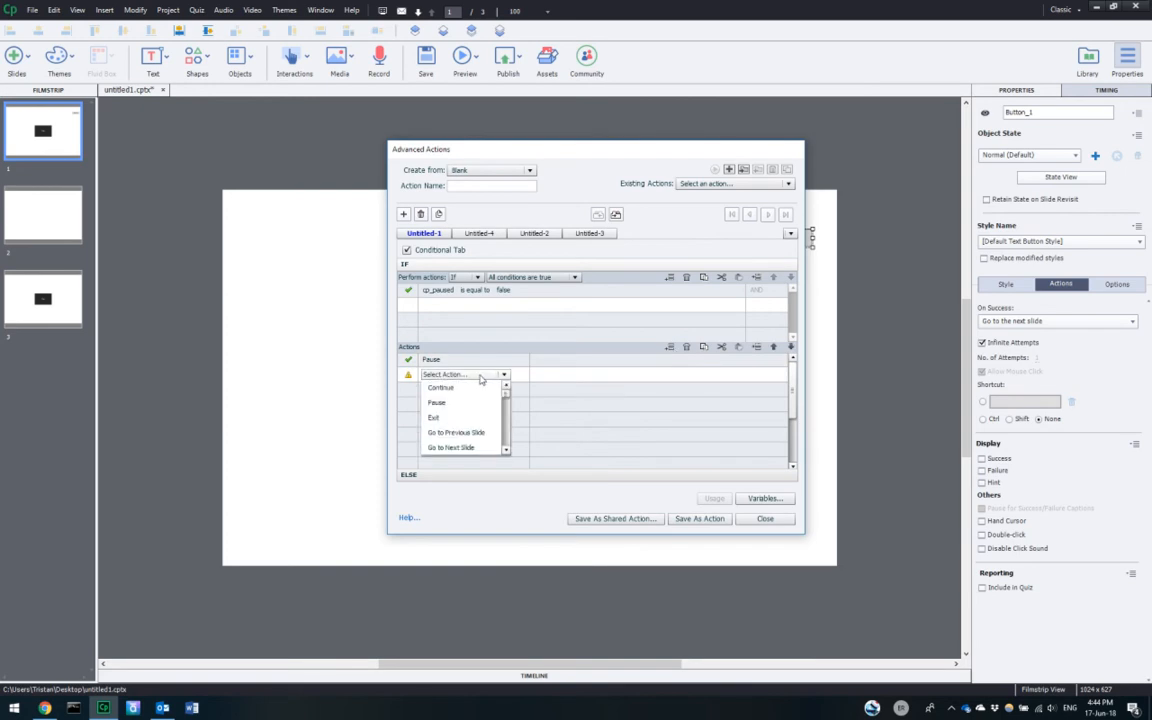
{"action": "scroll", "coordinate": [476, 410], "scroll_direction": "down", "scroll_amount": 3}
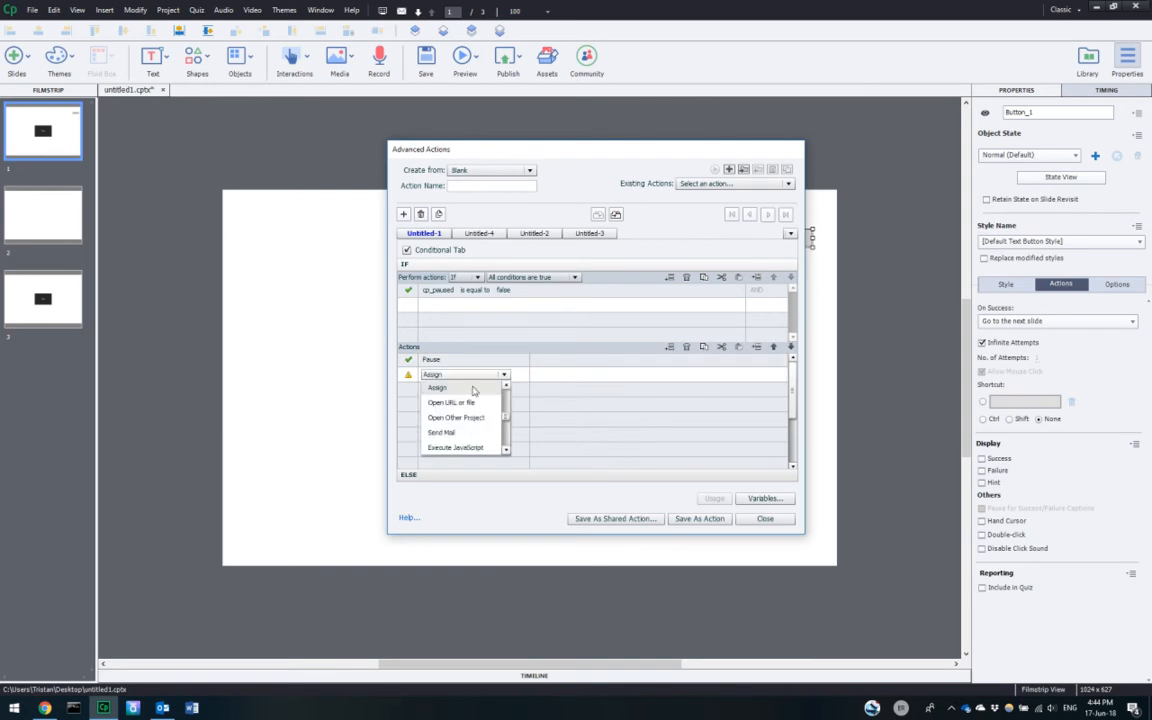
{"action": "left_click", "coordinate": [460, 387]}
{"action": "type", "text": "cp_"}
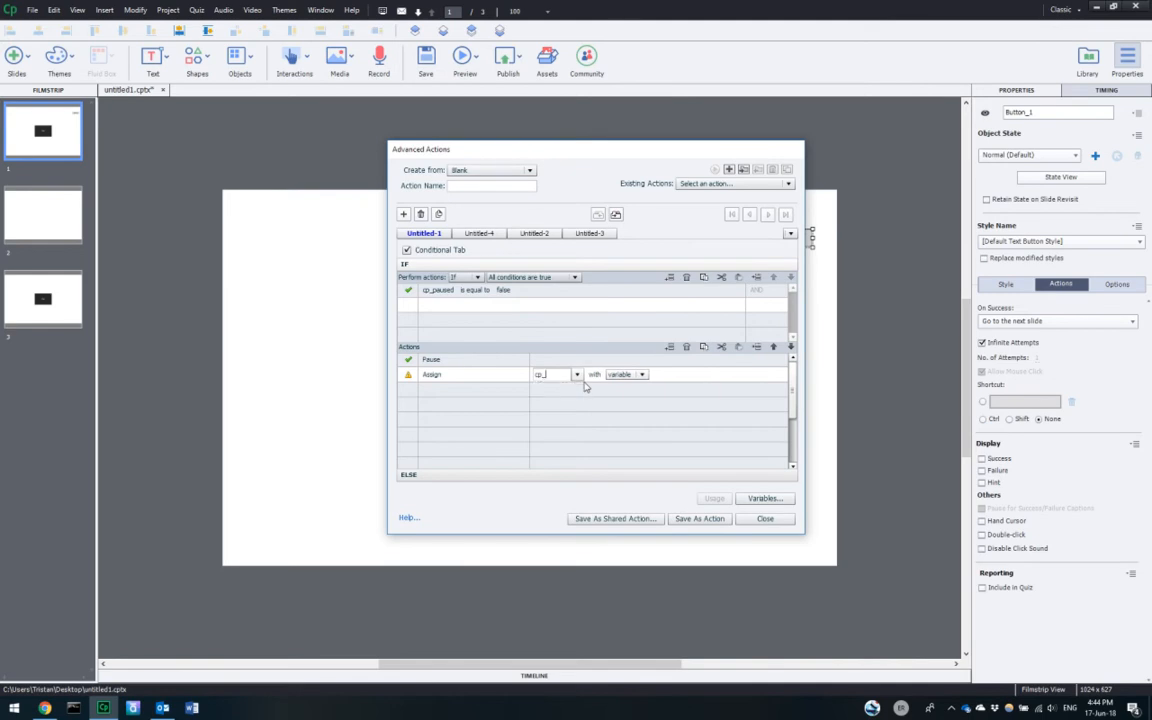
{"action": "key", "text": "Return"}
{"action": "left_click", "coordinate": [611, 376]}
{"action": "left_click", "coordinate": [609, 400]}
{"action": "type", "text": "true"}
{"action": "key", "text": "Return"}
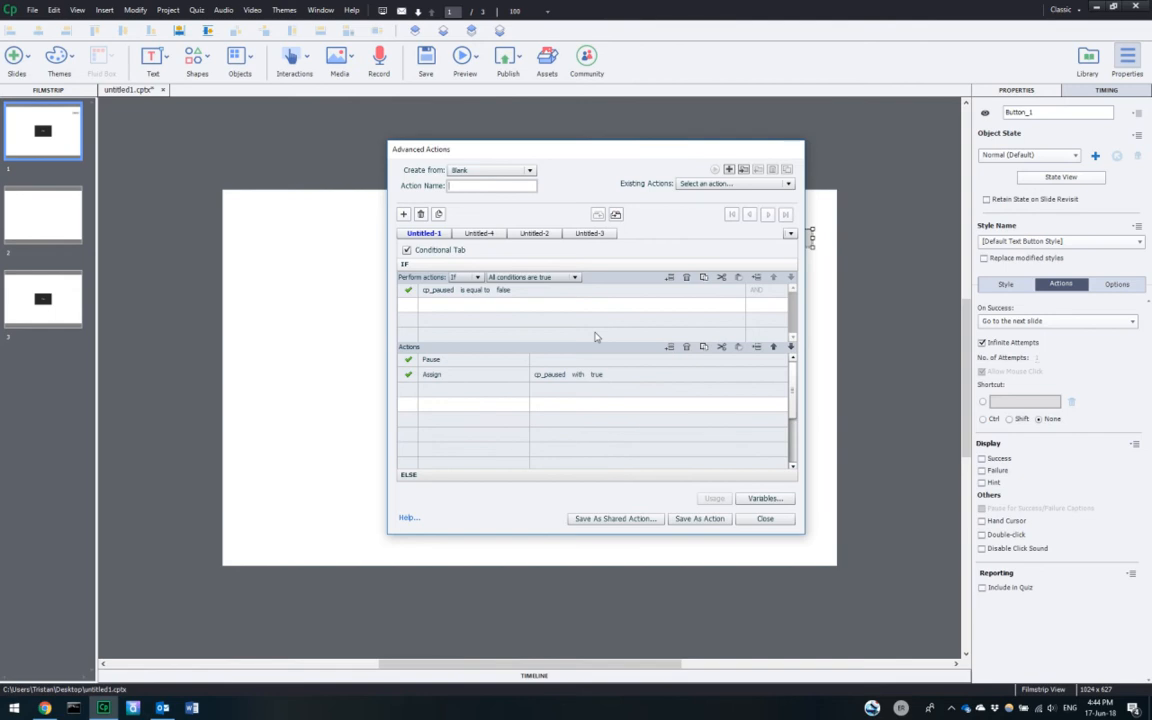
- Name the advanced action togglePausePlay
{"action": "type", "text": "toggle_pau"}
{"action": "type", "text": "se_play"}
{"action": "key", "text": "BackSpace"}
{"action": "key", "text": "BackSpace"}
{"action": "key", "text": "BackSpace"}
{"action": "key", "text": "BackSpace"}
{"action": "key", "text": "BackSpace"}
{"action": "key", "text": "BackSpace"}
{"action": "key", "text": "BackSpace"}
{"action": "key", "text": "BackSpace"}
{"action": "key", "text": "BackSpace"}
{"action": "key", "text": "BackSpace"}
{"action": "key", "text": "BackSpace"}
{"action": "key", "text": "BackSpace"}
{"action": "key", "text": "BackSpace"}
{"action": "key", "text": "BackSpace"}
{"action": "type", "text": "toggl"}
{"action": "type", "text": "ePausePlayThat"}
{"action": "key", "text": "BackSpace"}
{"action": "key", "text": "BackSpace"}
{"action": "key", "text": "BackSpace"}
{"action": "left_click", "coordinate": [456, 360]}
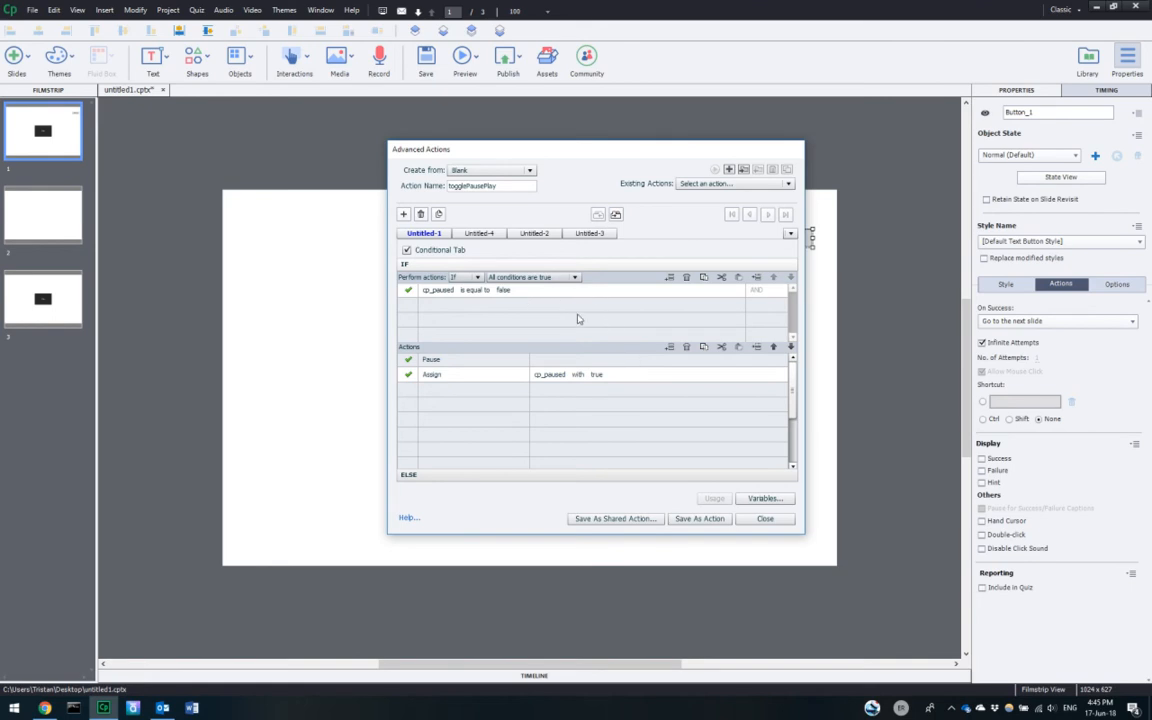
- Add a Continue action to the ELSE branch of the conditional tab
{"action": "left_click", "coordinate": [453, 474]}
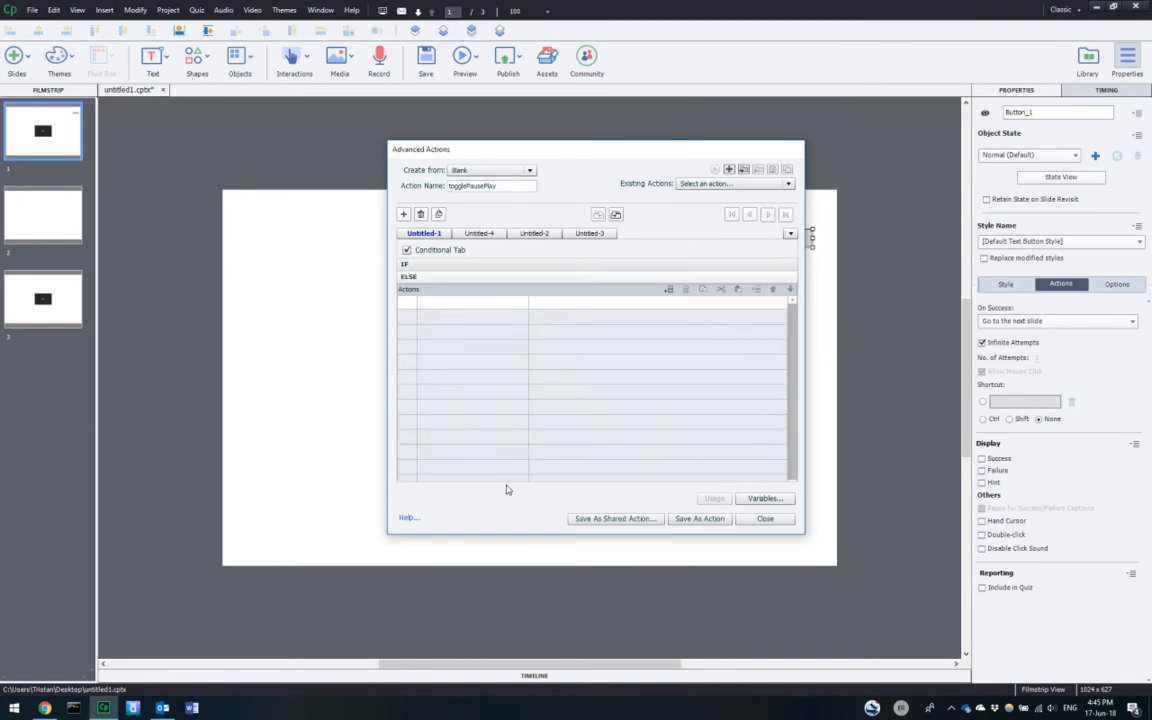
{"action": "left_click", "coordinate": [669, 294]}
{"action": "left_click", "coordinate": [463, 302]}
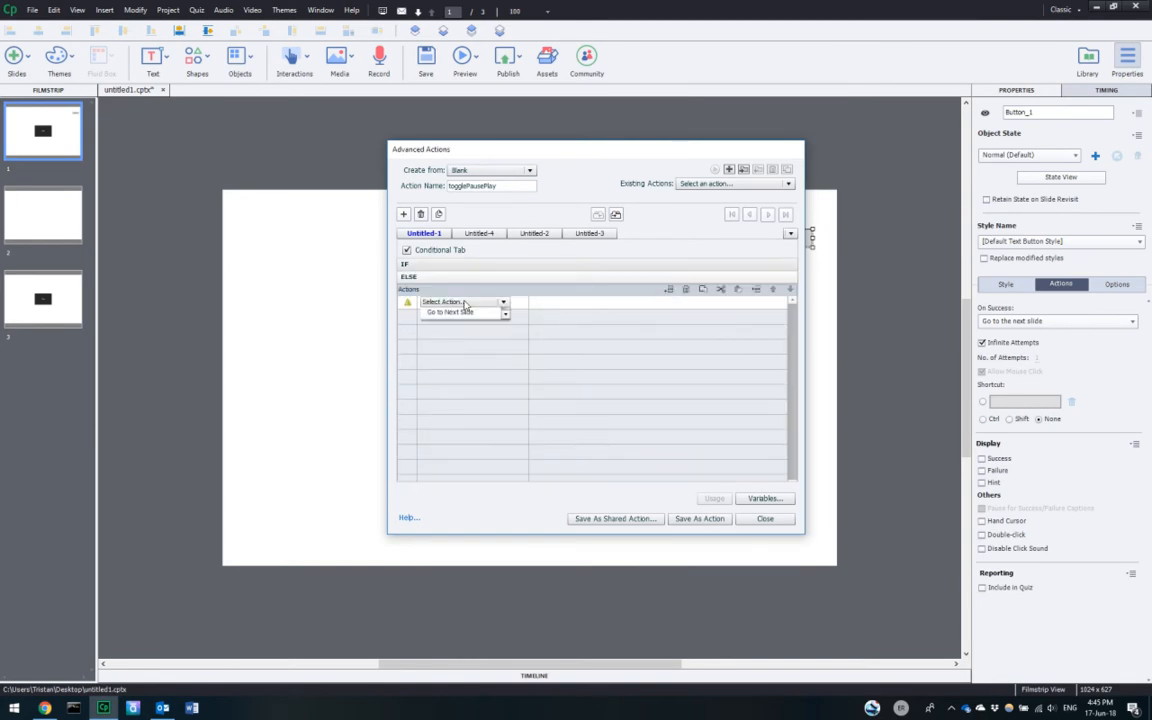
{"action": "scroll", "coordinate": [467, 330], "scroll_direction": "down", "scroll_amount": 2}
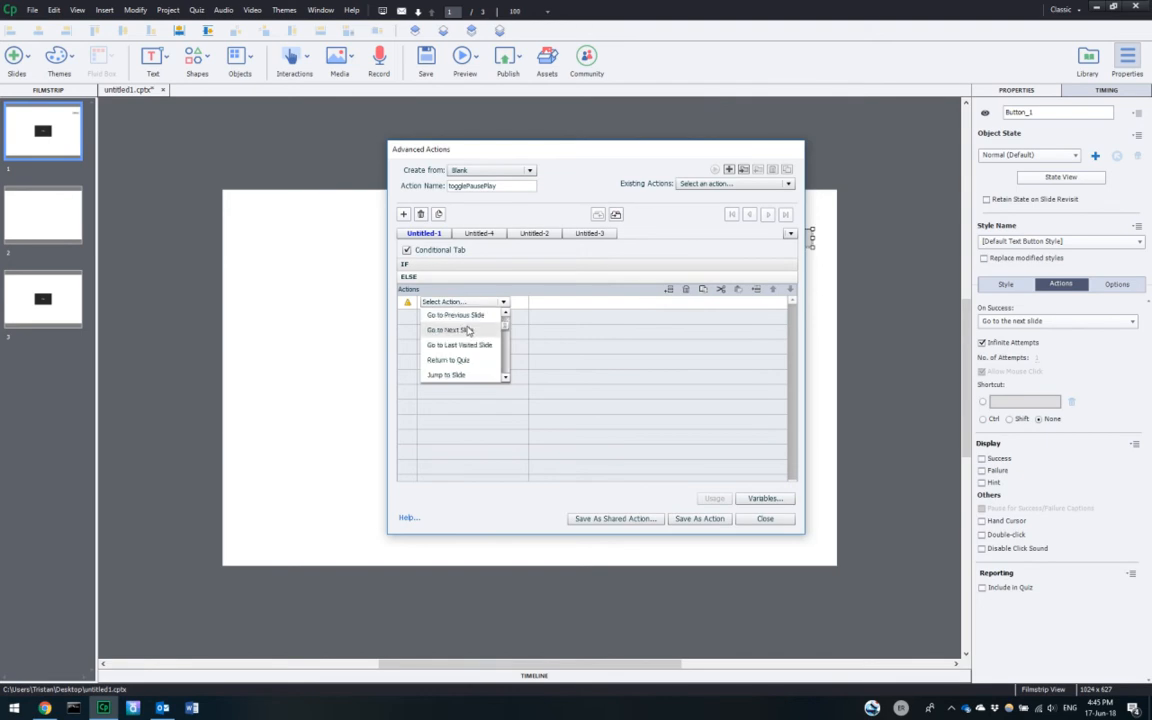
{"action": "scroll", "coordinate": [467, 330], "scroll_direction": "down", "scroll_amount": 6}
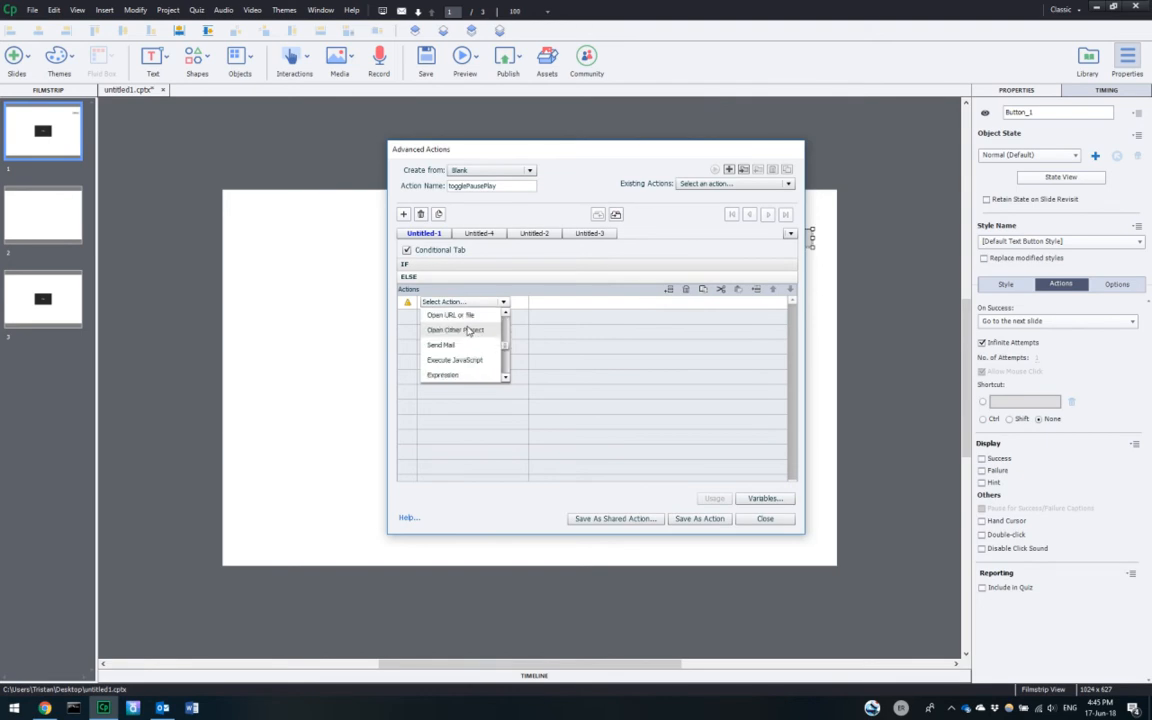
{"action": "scroll", "coordinate": [467, 330], "scroll_direction": "down", "scroll_amount": 3}
{"action": "scroll", "coordinate": [467, 330], "scroll_direction": "up", "scroll_amount": 2}
{"action": "scroll", "coordinate": [467, 330], "scroll_direction": "up", "scroll_amount": 10}
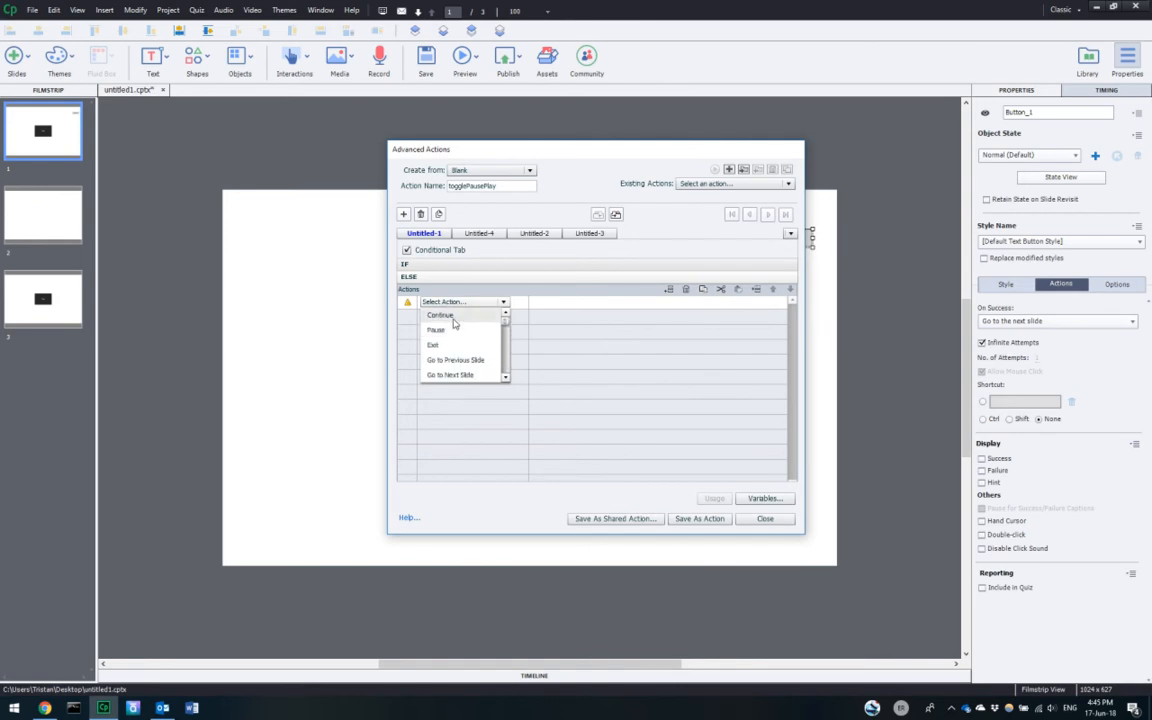
{"action": "left_click", "coordinate": [440, 315]}
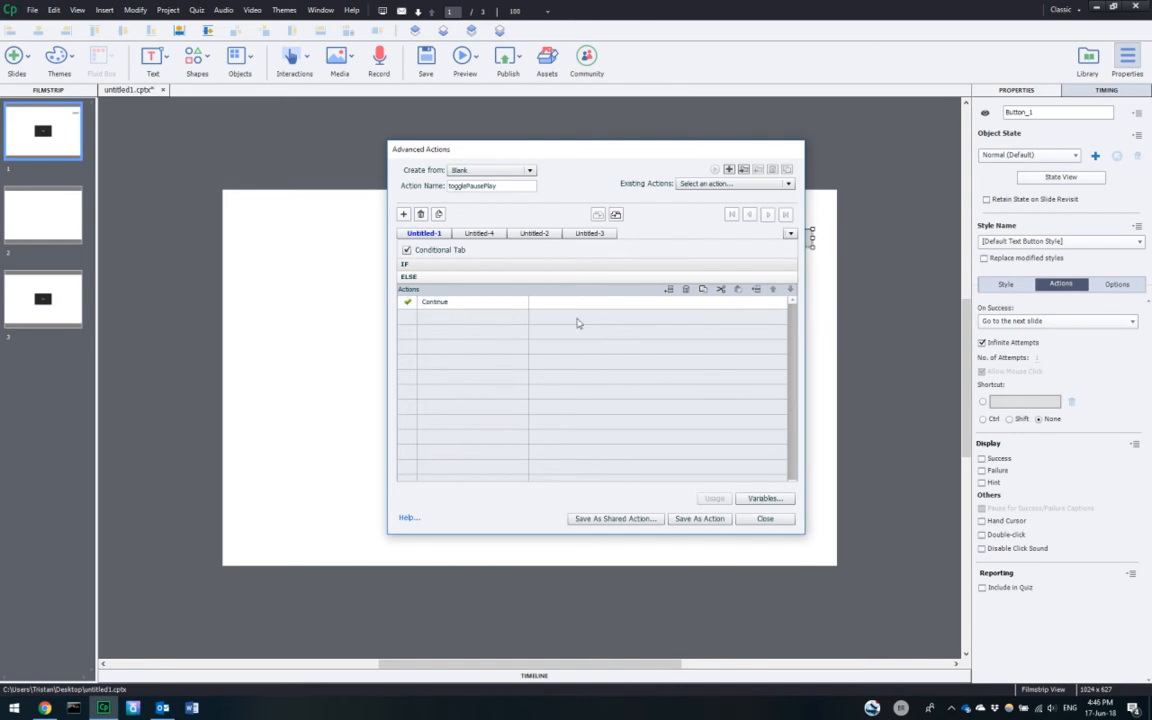
- Add a second ELSE action that assigns cp_paused with the literal false
{"action": "left_click", "coordinate": [679, 290]}
{"action": "left_click", "coordinate": [493, 316]}
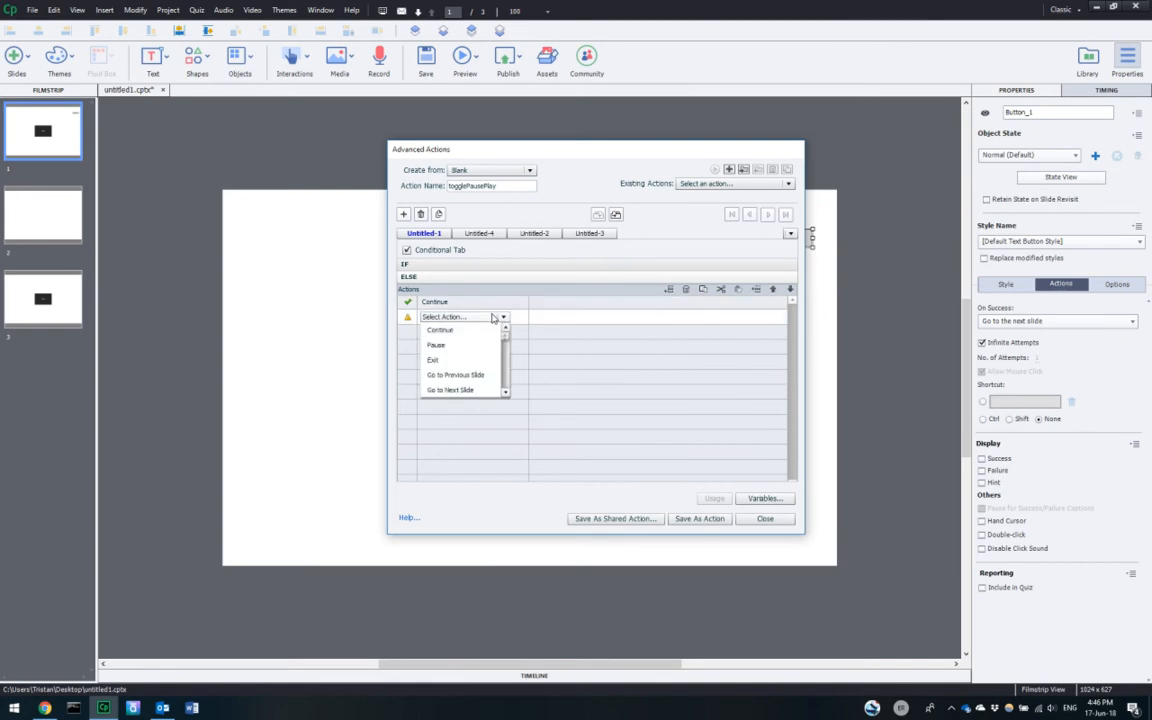
{"action": "key", "text": "a"}
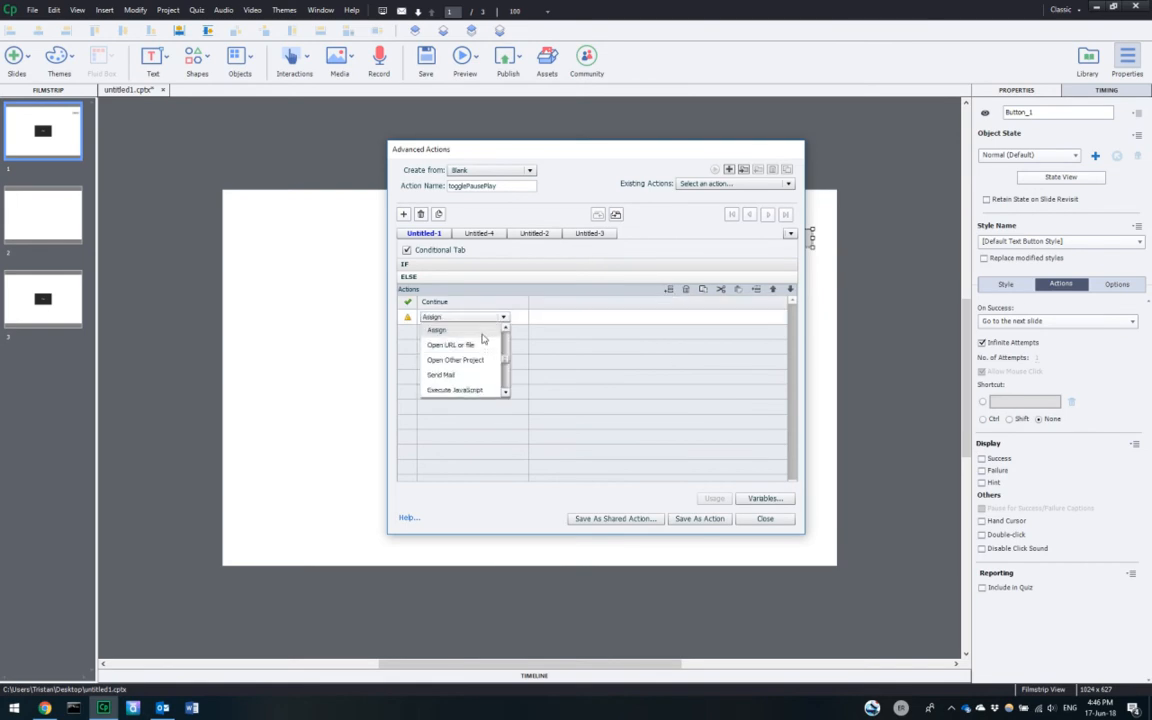
{"action": "left_click", "coordinate": [482, 337]}
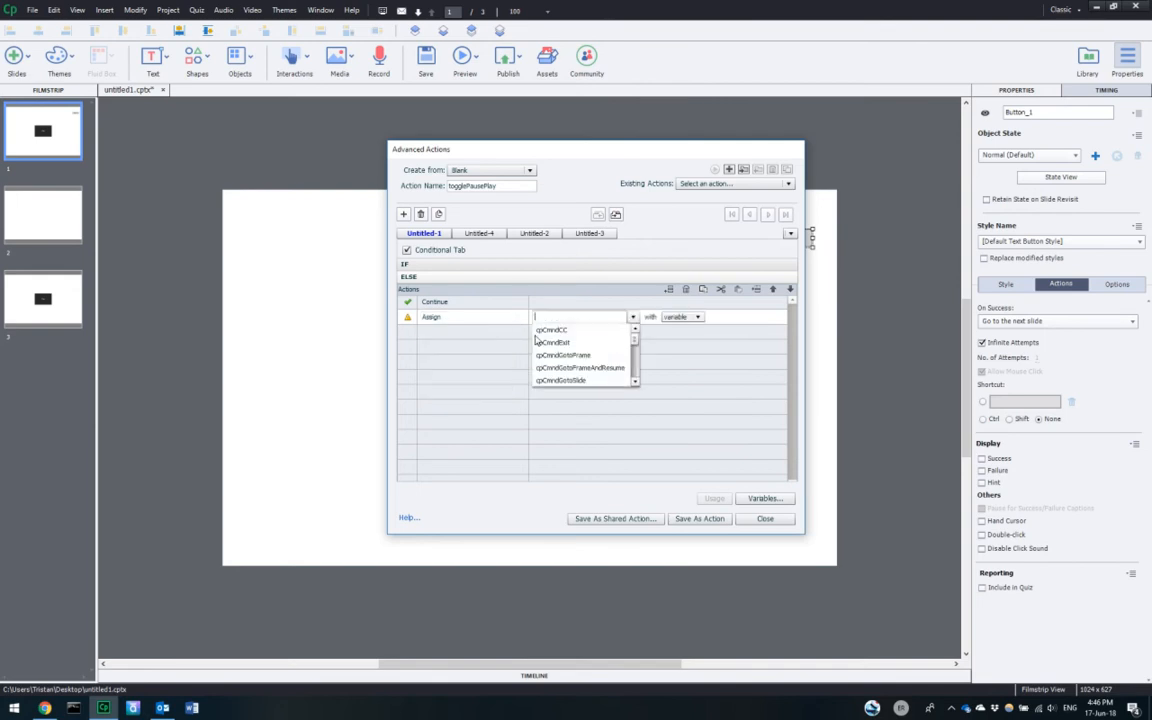
{"action": "type", "text": "cp_"}
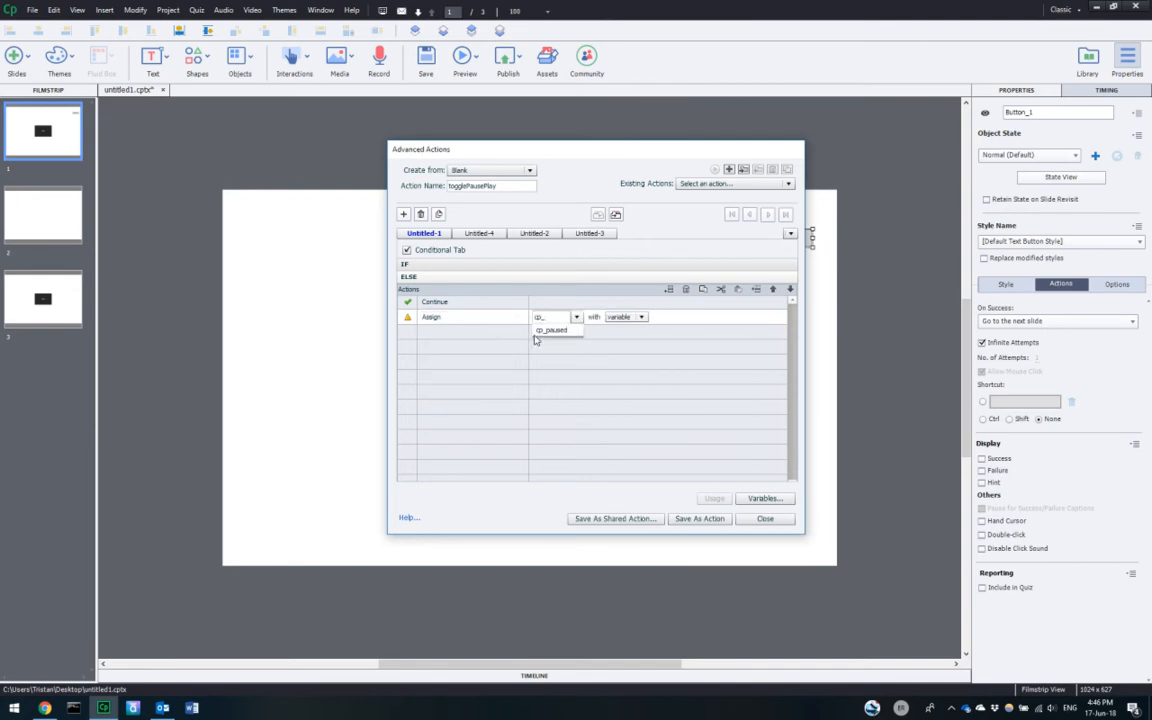
{"action": "type", "text": "paused"}
{"action": "left_click", "coordinate": [607, 316]}
{"action": "left_click", "coordinate": [601, 342]}
{"action": "type", "text": "false"}
{"action": "key", "text": "Return"}
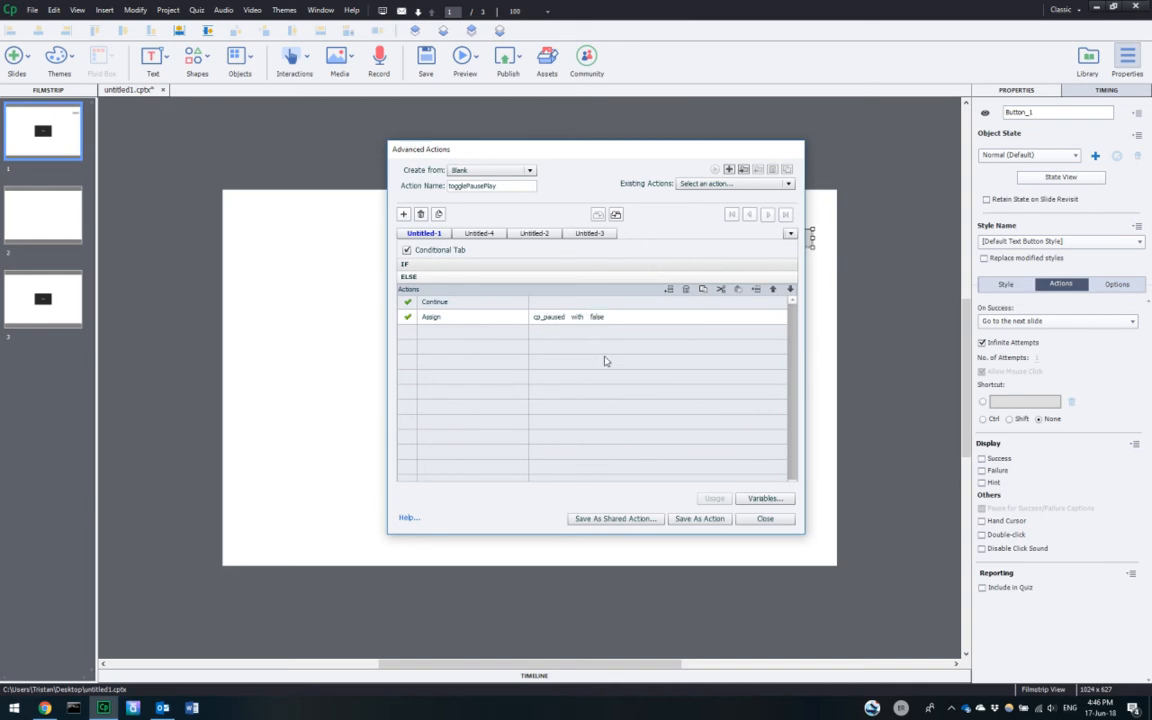
- Save togglePausePlay as an advanced action and close the Advanced Actions dialog
{"action": "left_click", "coordinate": [705, 522]}
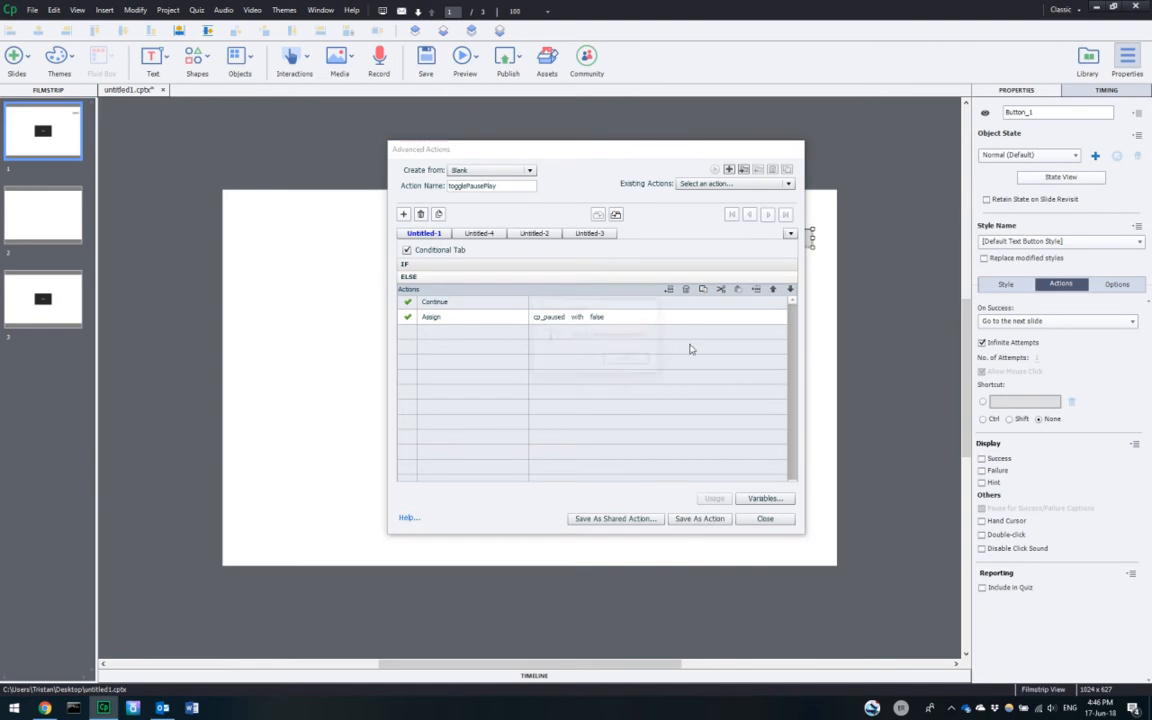
{"action": "left_click", "coordinate": [627, 359]}
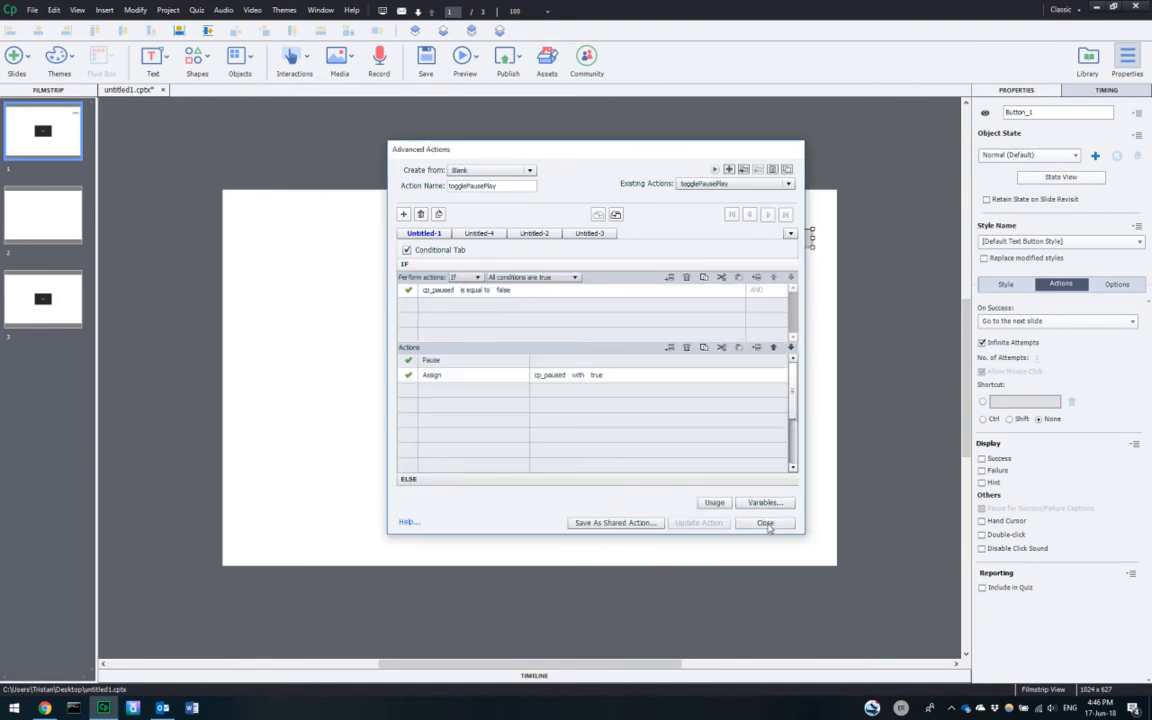
{"action": "left_click", "coordinate": [765, 522]}
{"action": "left_click", "coordinate": [761, 324]}
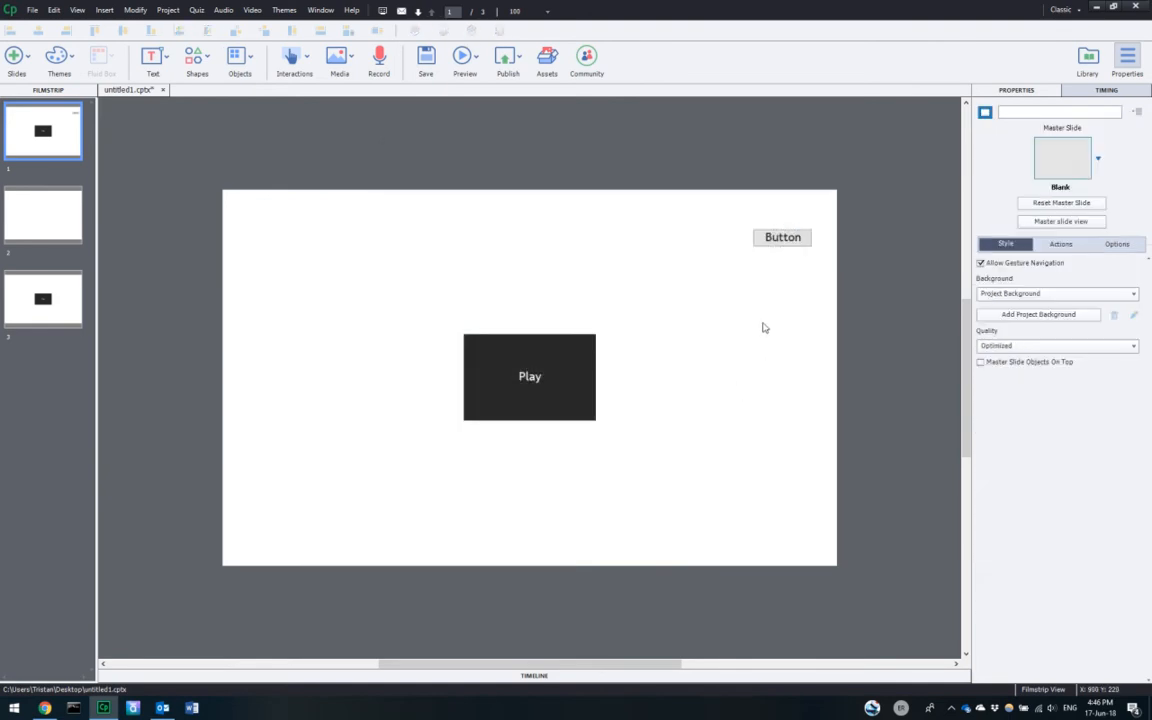
- Preview the project as HTML5 in the browser and test the toggle button on the first slide
{"action": "left_click", "coordinate": [508, 60]}
{"action": "left_click", "coordinate": [463, 57]}
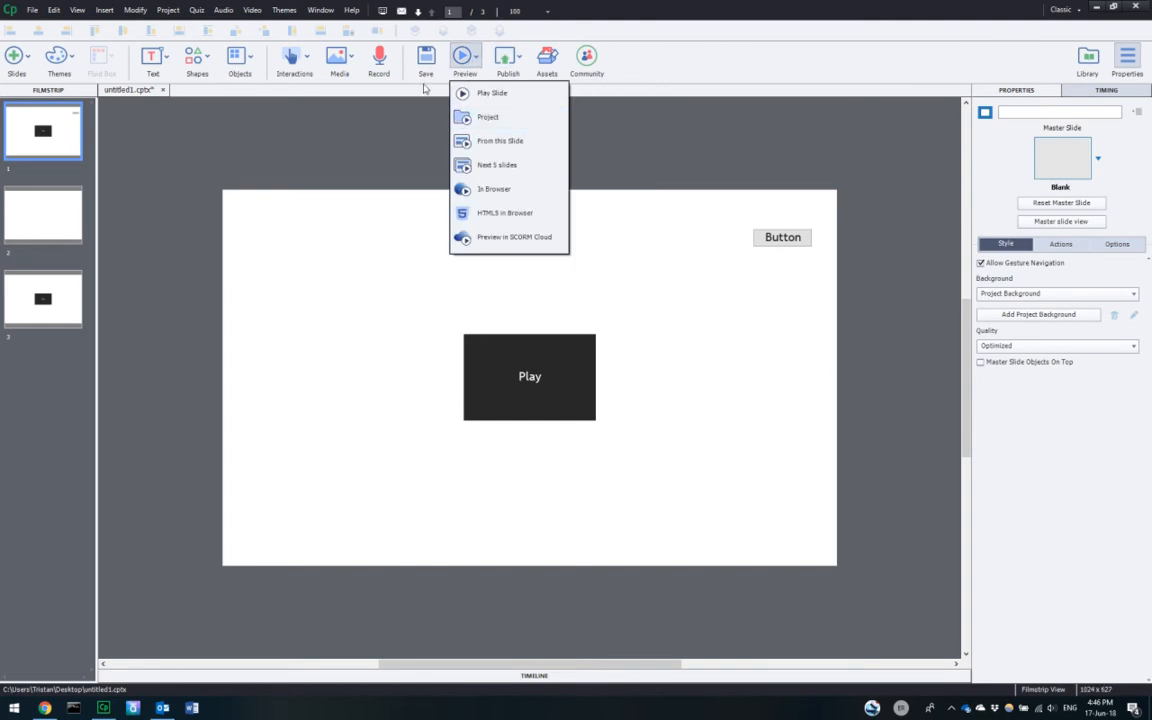
{"action": "left_click", "coordinate": [505, 213]}
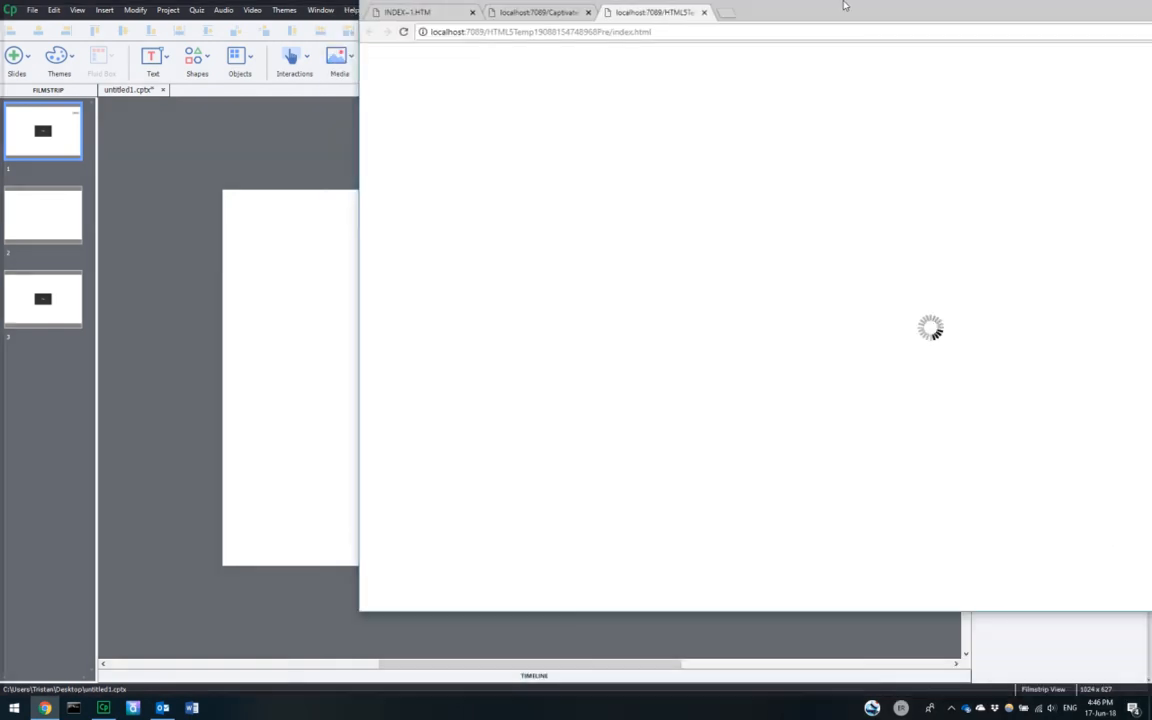
{"action": "left_click_drag", "start_coordinate": [845, 5], "coordinate": [680, 1]}
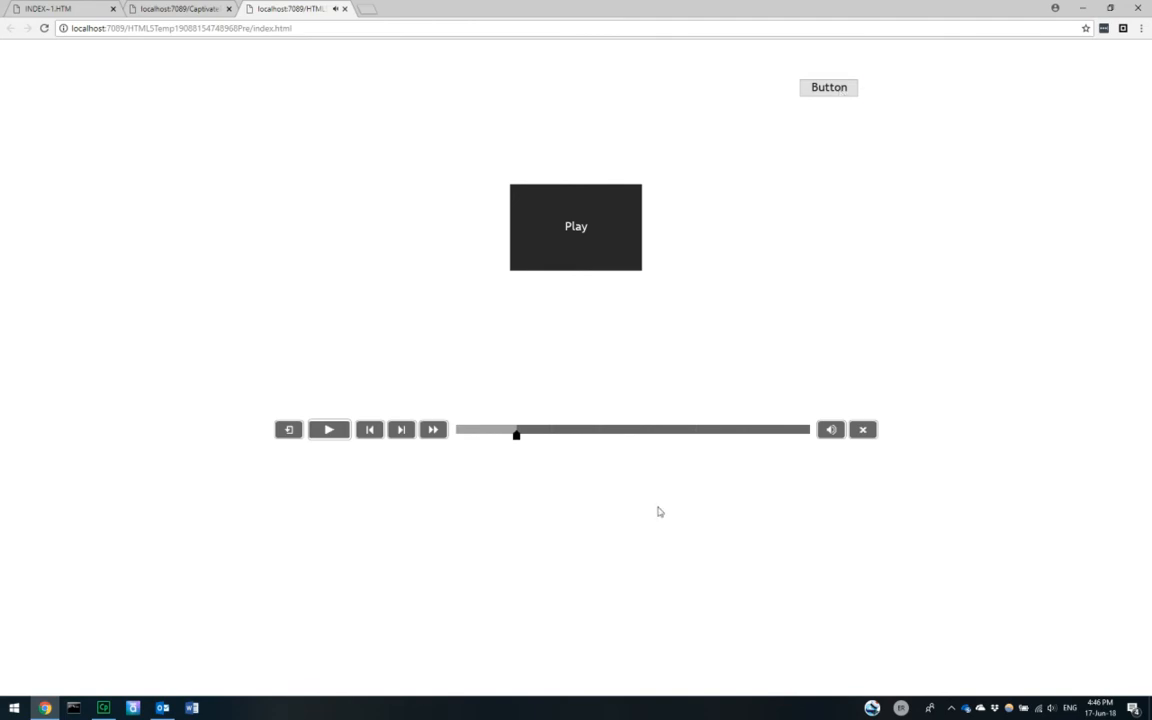
{"action": "left_click", "coordinate": [490, 432]}
{"action": "left_click", "coordinate": [830, 91]}
{"action": "left_click", "coordinate": [1085, 8]}
- Turn off the Pause After timing option for the toggle button on slide 1
{"action": "left_click", "coordinate": [757, 246]}
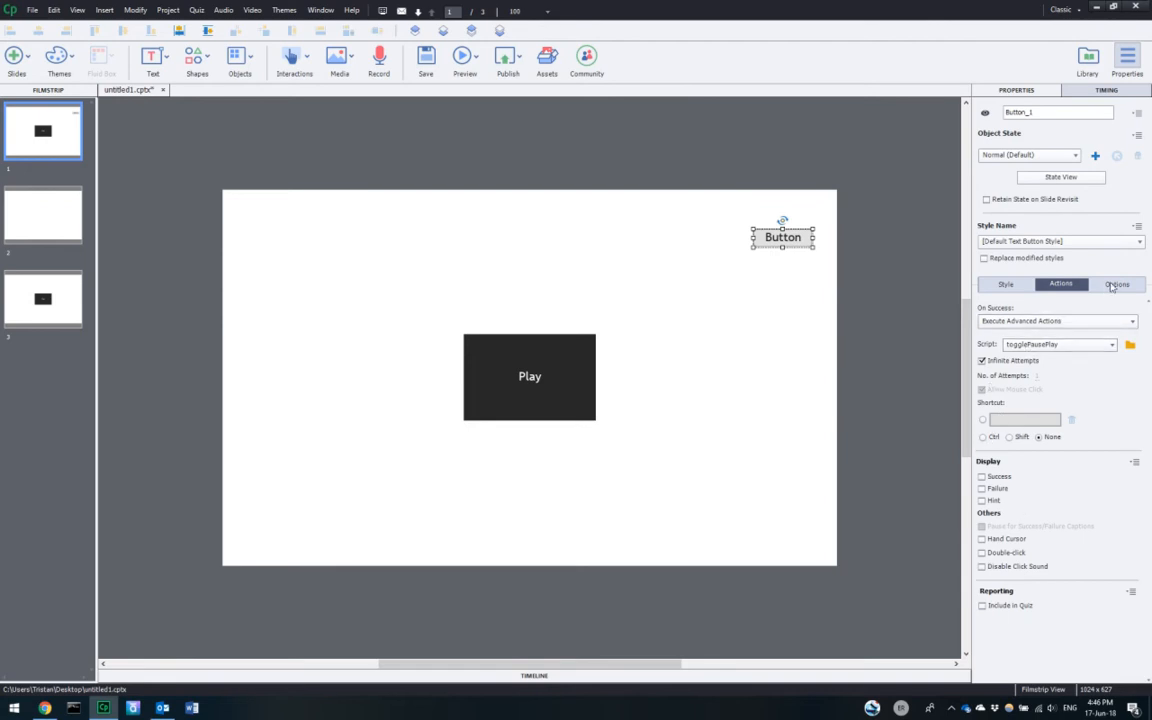
{"action": "left_click", "coordinate": [440, 675]}
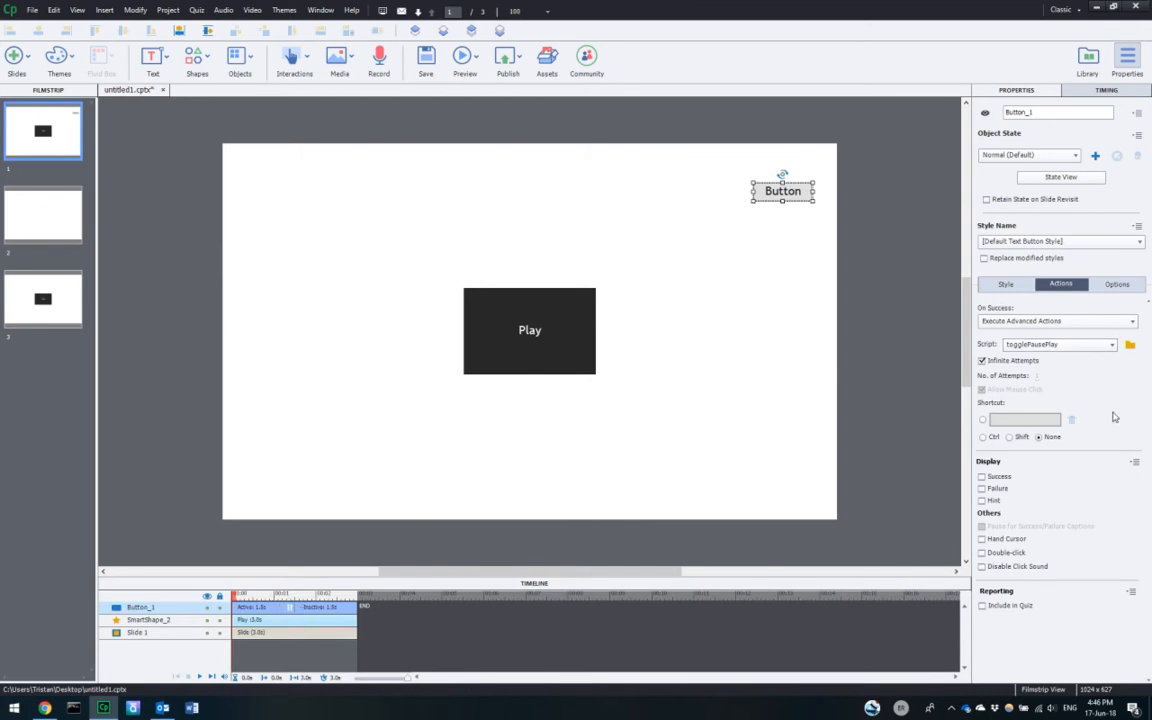
{"action": "left_click", "coordinate": [1116, 288]}
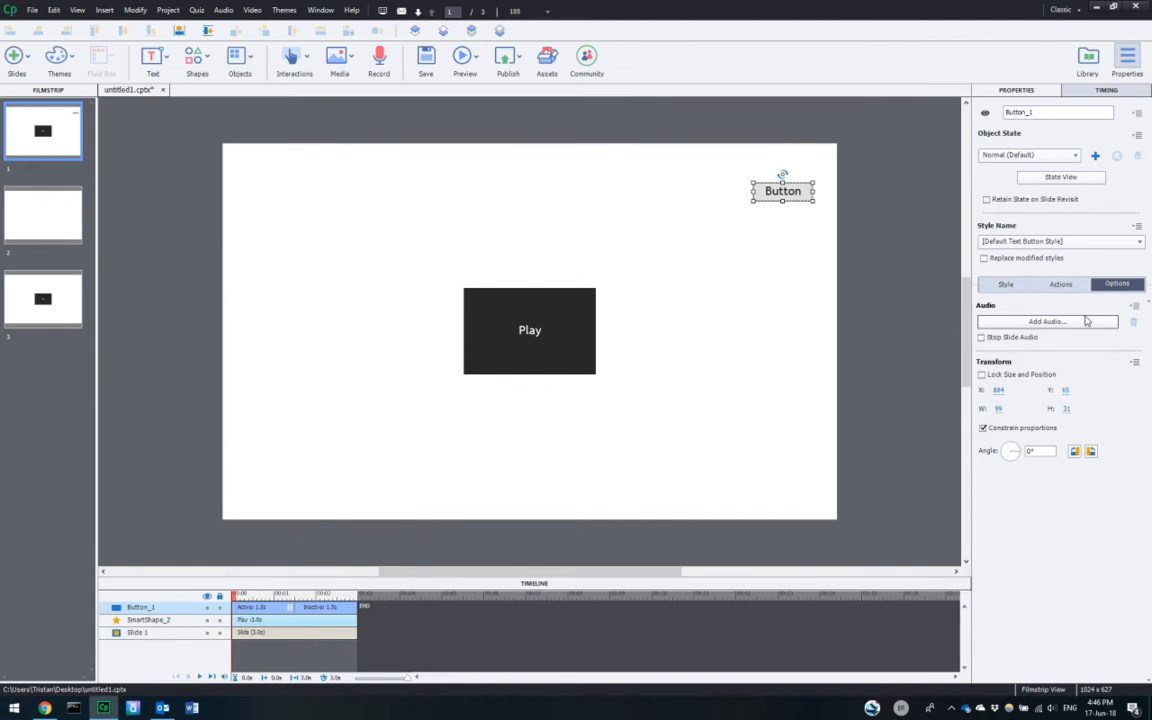
{"action": "left_click", "coordinate": [1058, 285]}
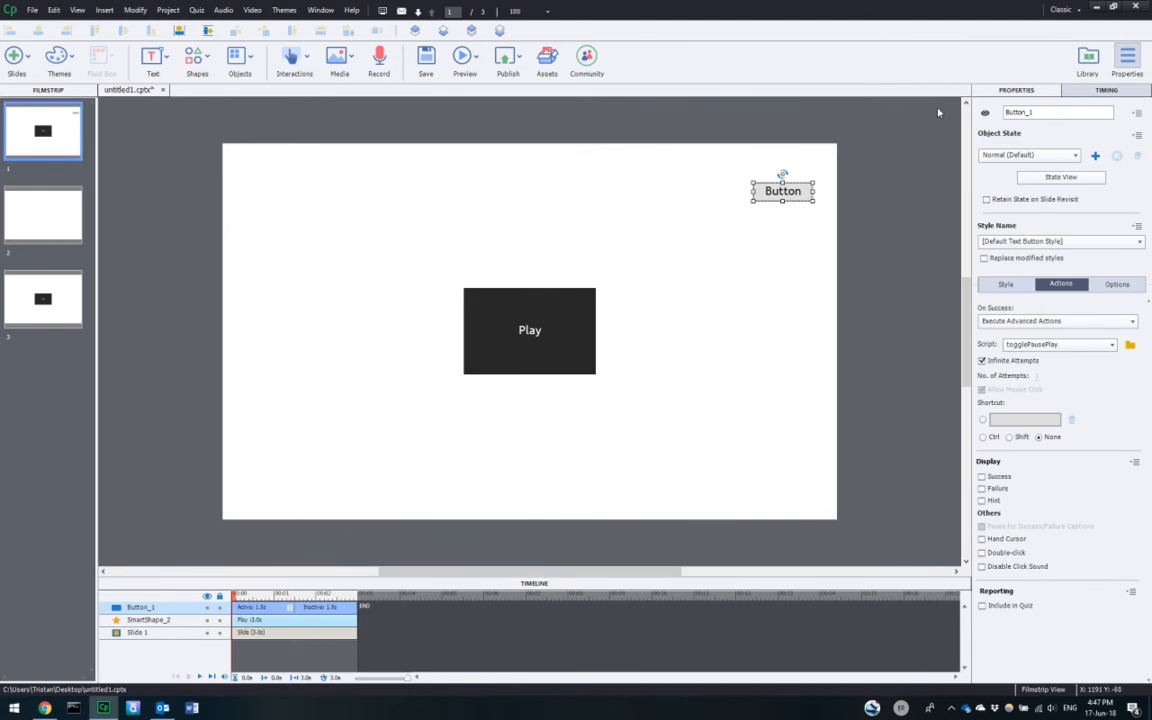
{"action": "left_click", "coordinate": [1106, 90]}
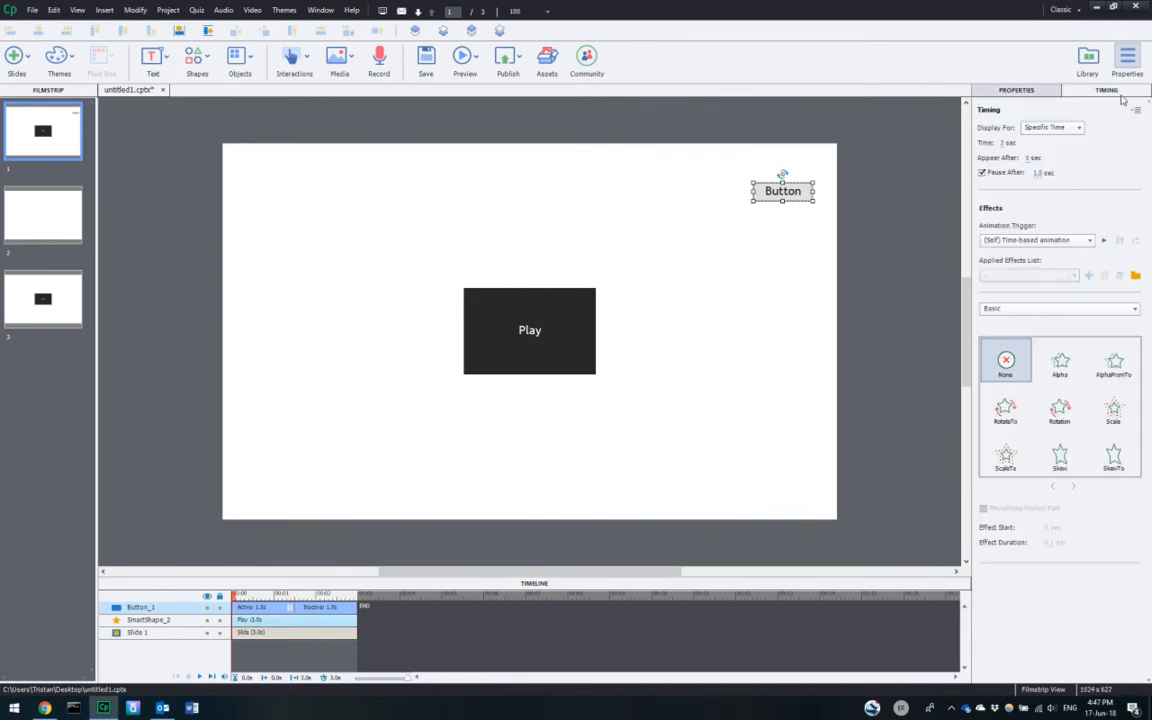
{"action": "left_click", "coordinate": [1005, 174]}
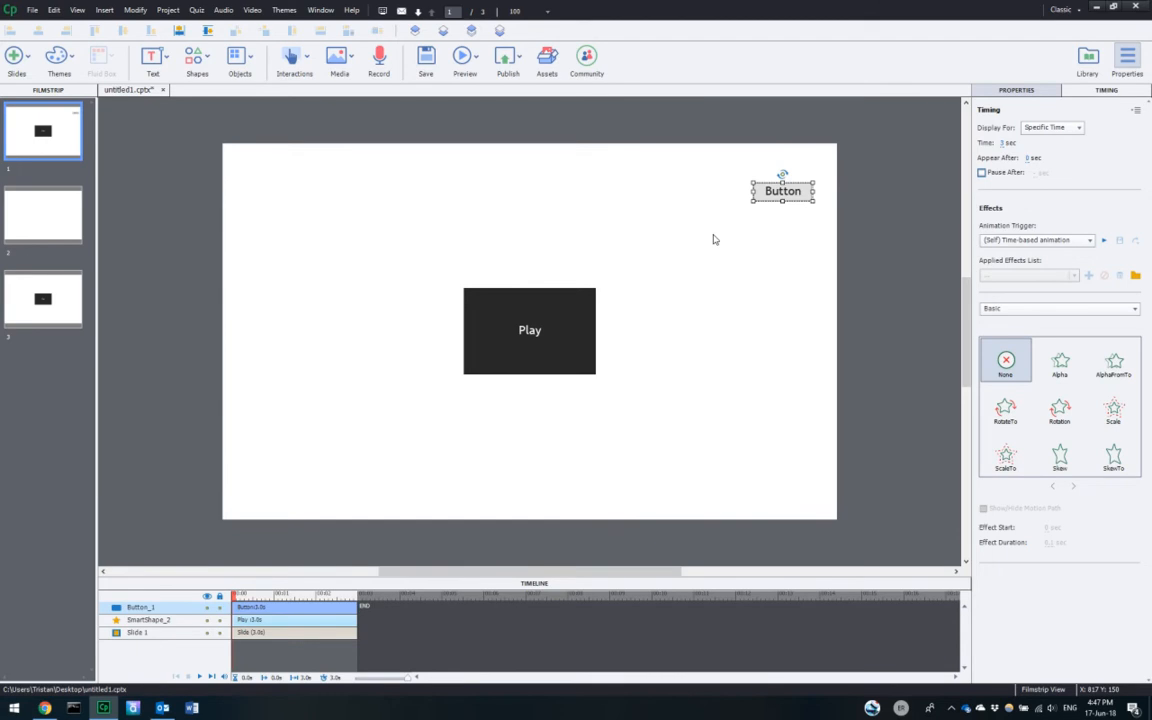
{"action": "left_click", "coordinate": [1016, 90]}
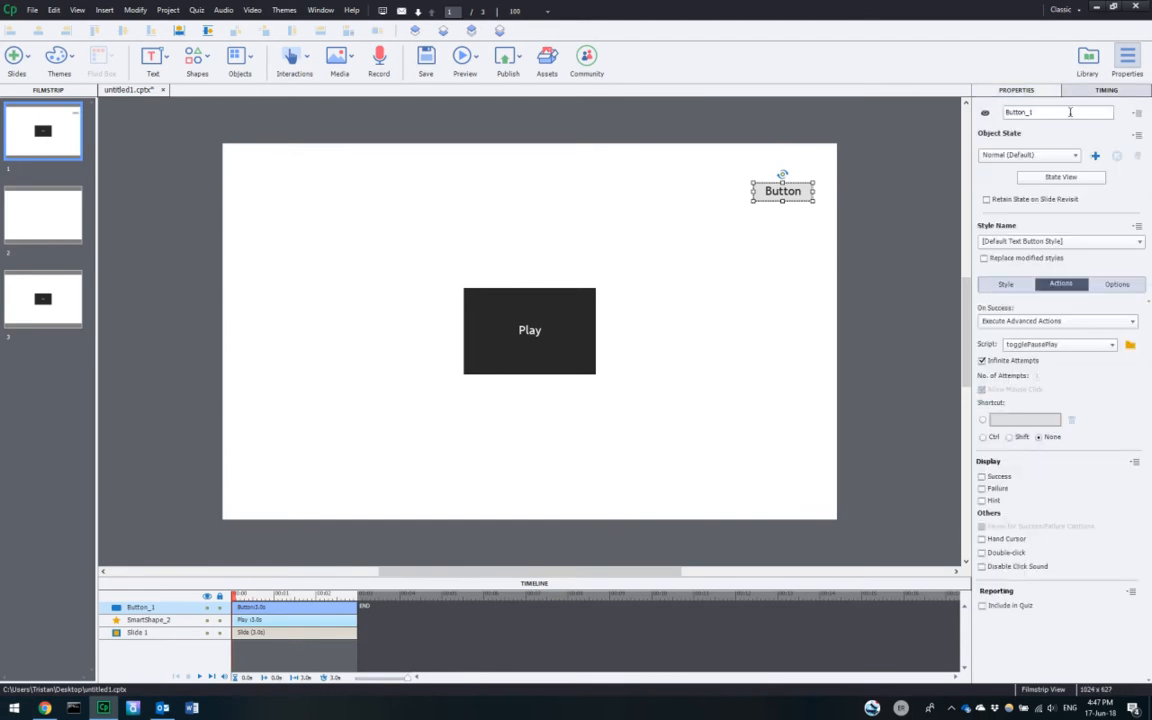
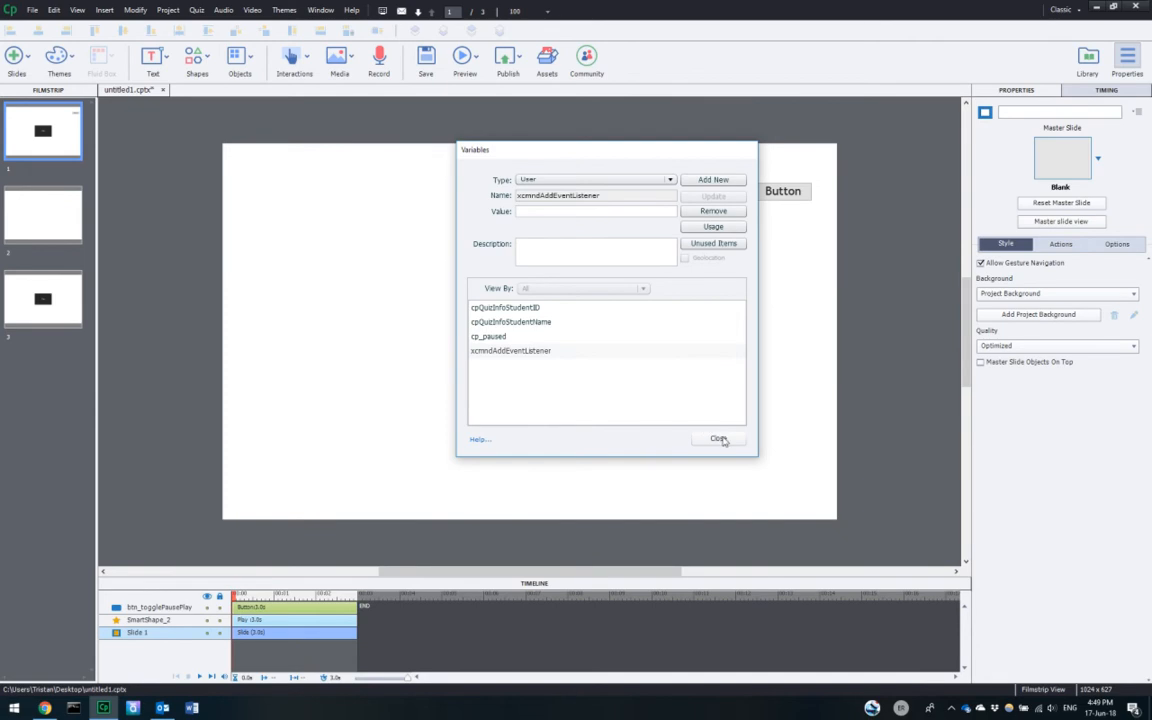
- Close the variables dialog and set slide 1's On Enter action to assign xcmndAddEventListener with sdfdsf
{"action": "left_click", "coordinate": [720, 440]}
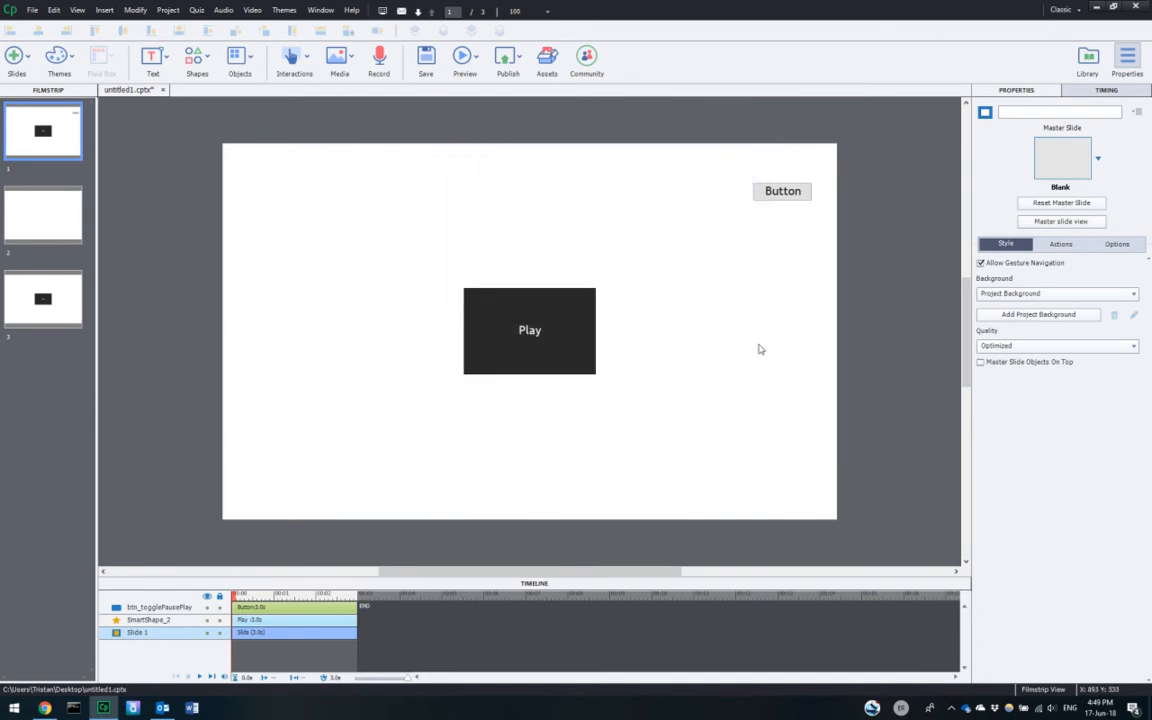
{"action": "left_click", "coordinate": [1060, 244]}
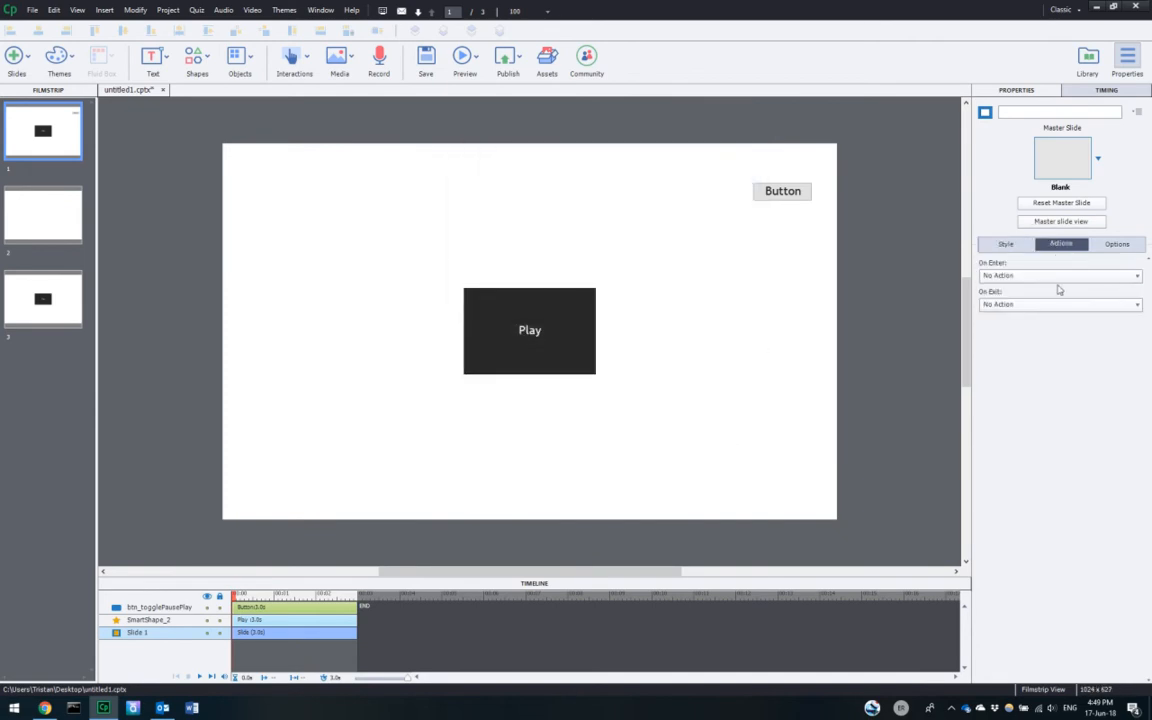
{"action": "left_click", "coordinate": [1058, 275]}
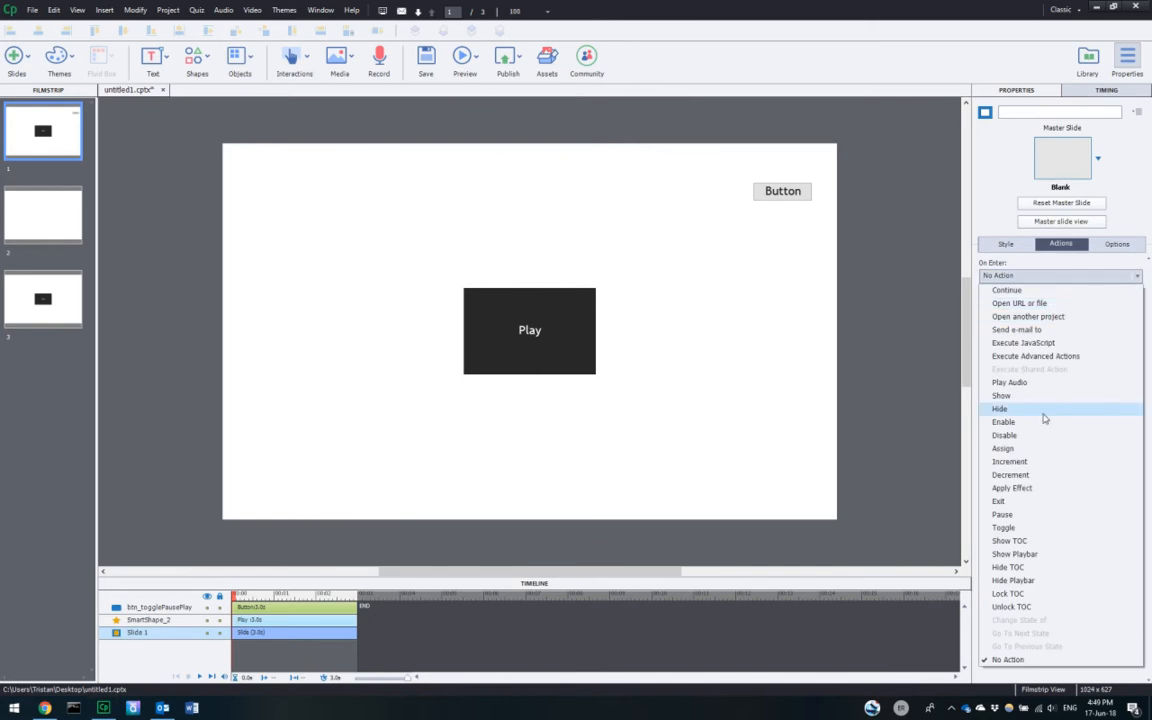
{"action": "left_click", "coordinate": [1030, 448]}
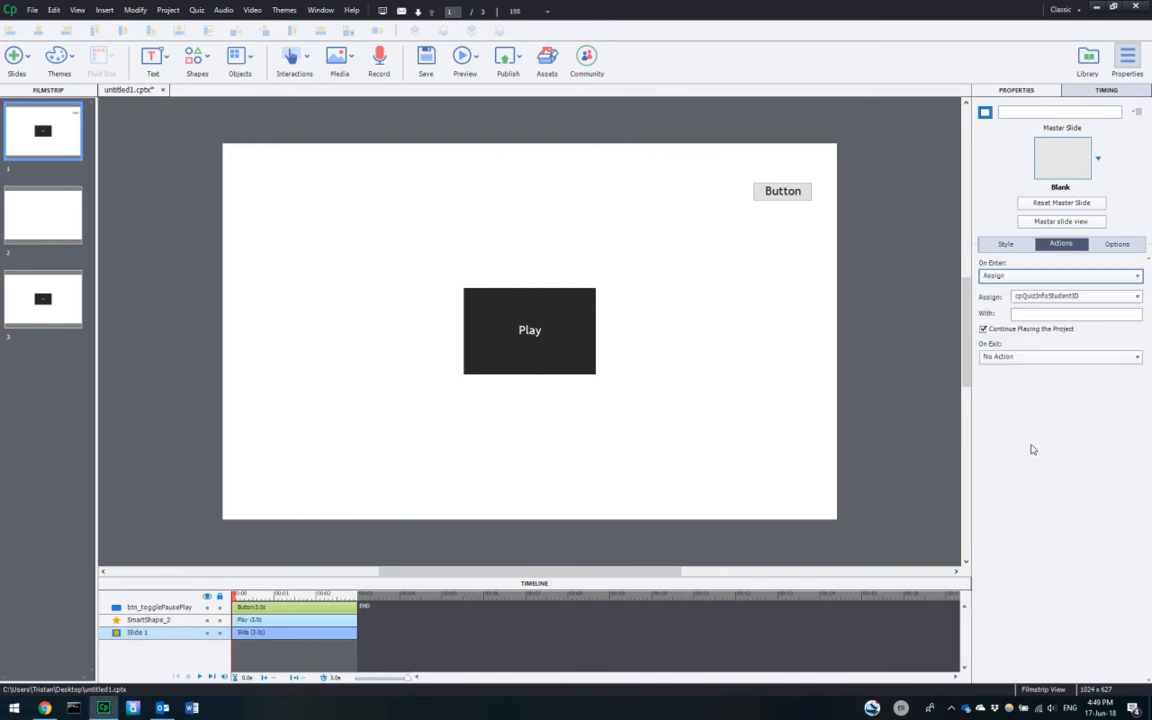
{"action": "left_click", "coordinate": [1075, 296]}
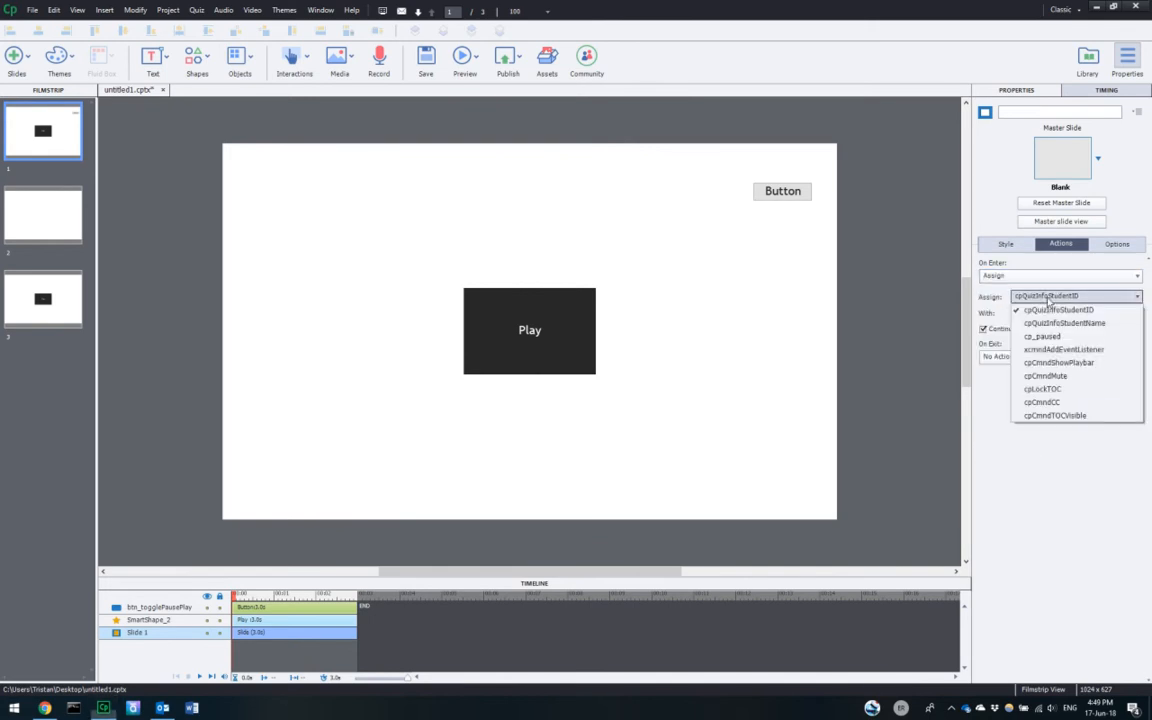
{"action": "left_click", "coordinate": [1068, 351]}
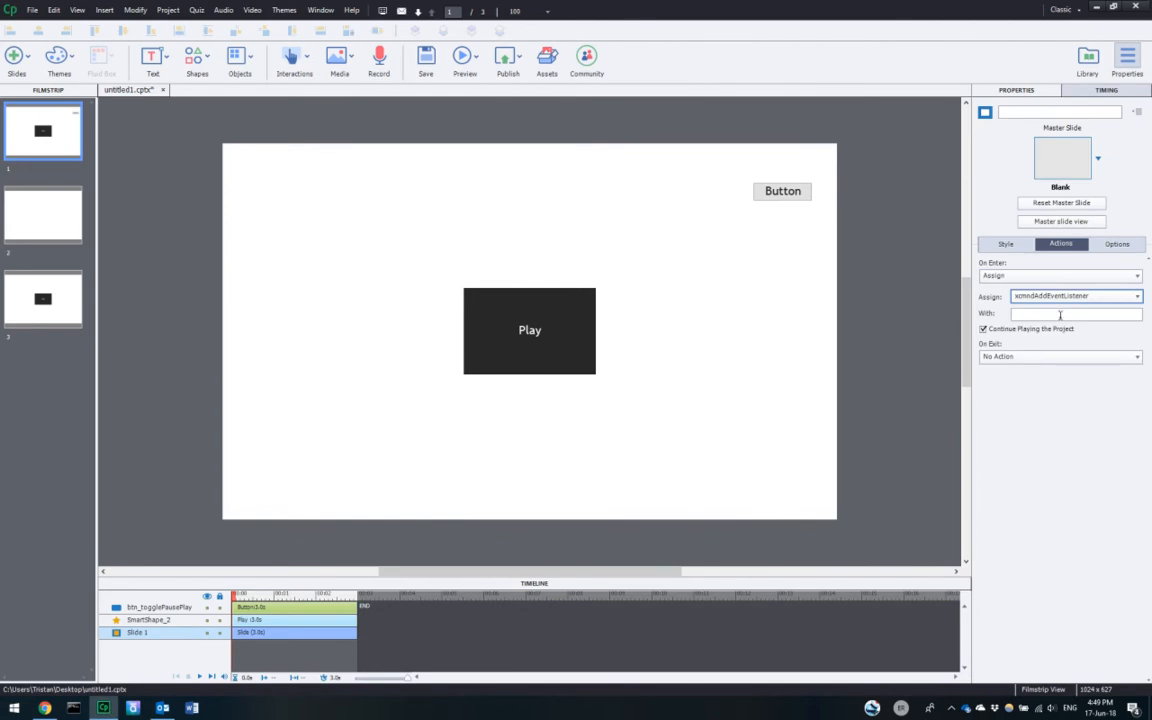
{"action": "left_click", "coordinate": [1043, 314]}
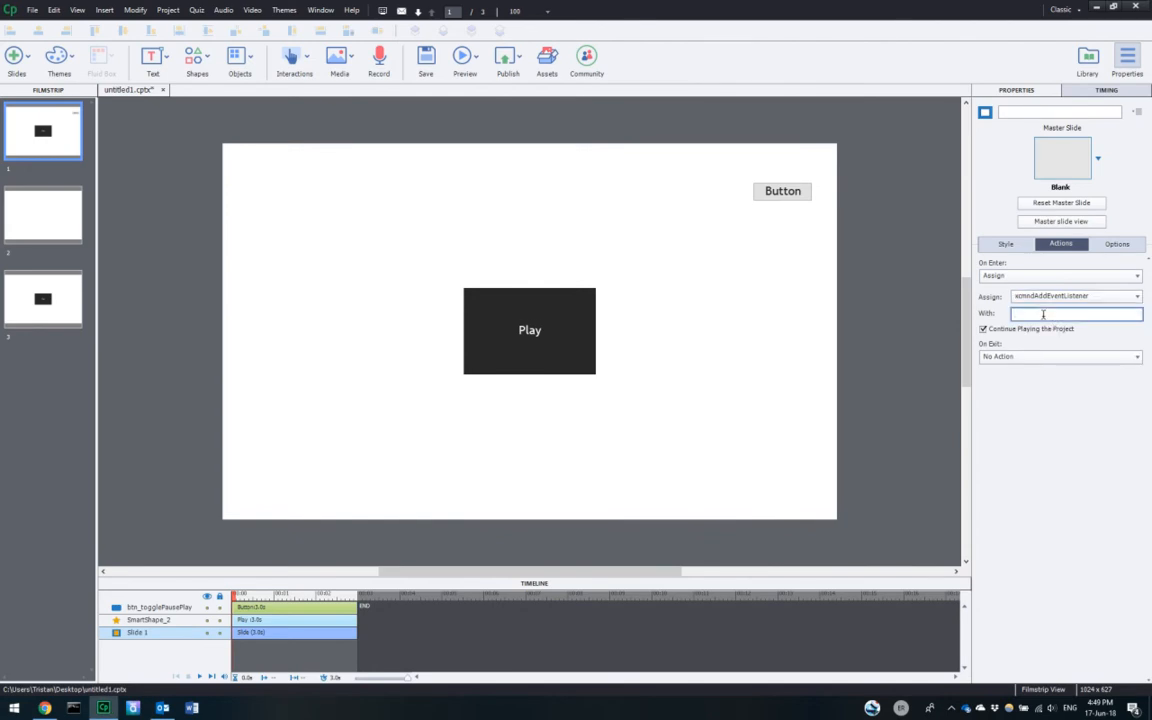
{"action": "type", "text": "sdfdsf"}
- Rename the Play smart shape on slide 1 as btn_1_tpp
{"action": "left_click", "coordinate": [560, 304]}
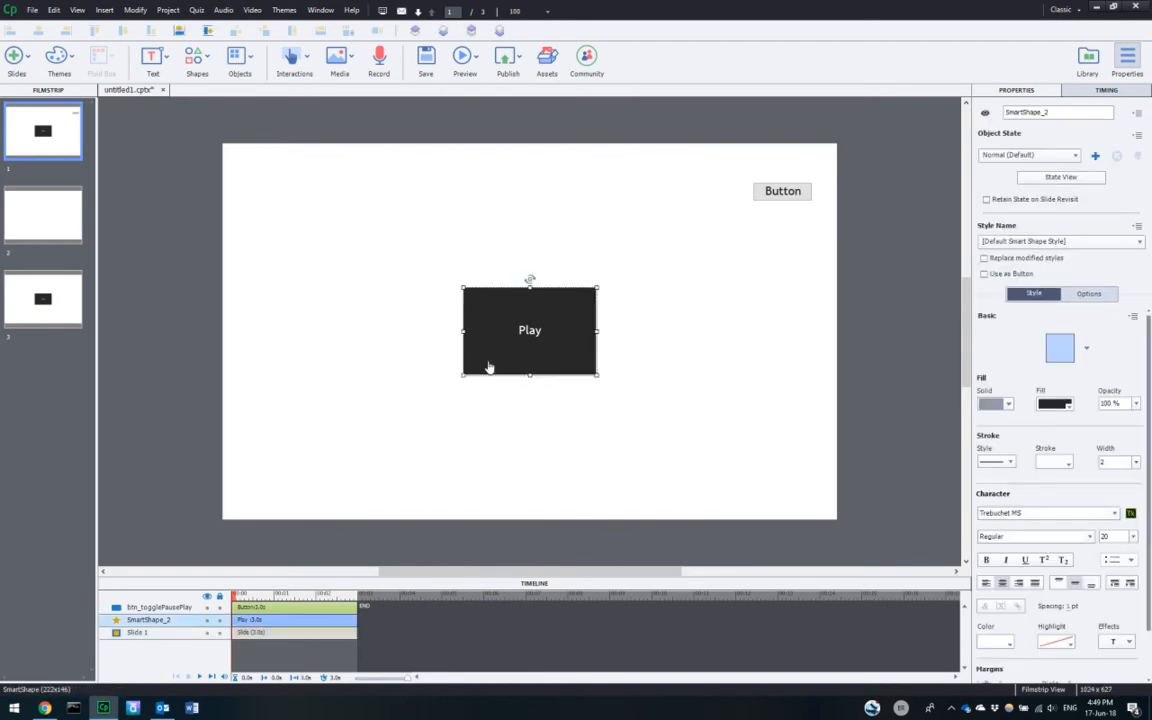
{"action": "left_click", "coordinate": [1040, 112]}
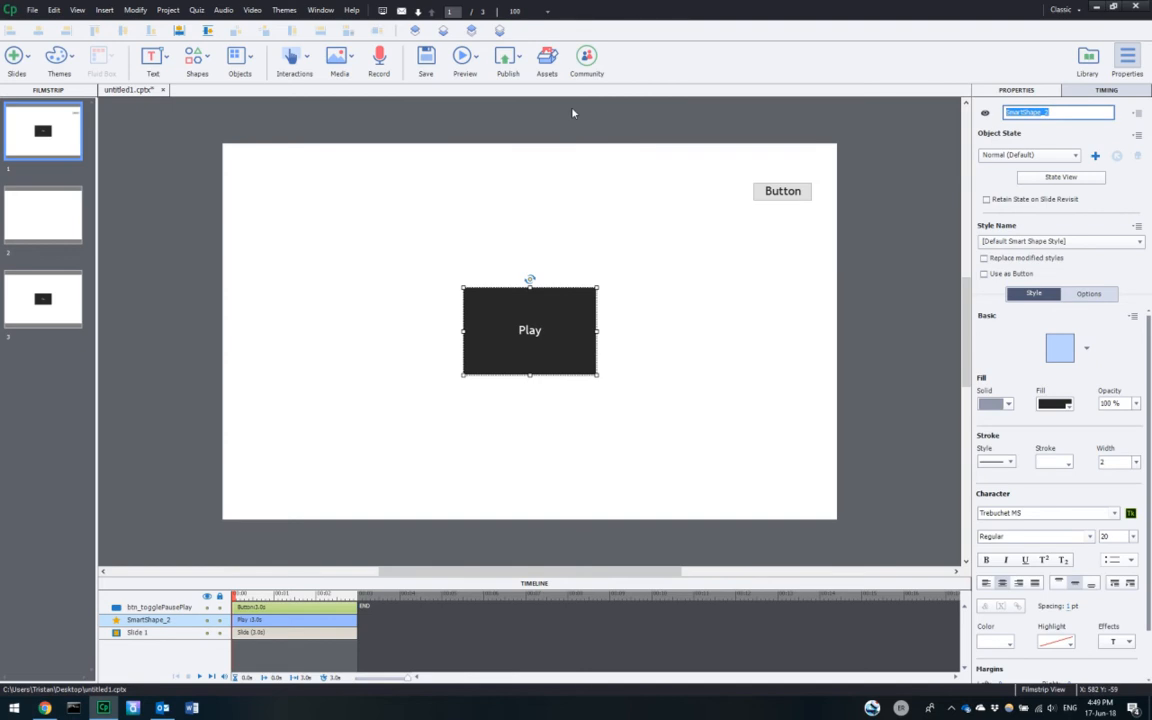
{"action": "type", "text": "btn_1_ppt"}
{"action": "key", "text": "shift+Left"}
{"action": "key", "text": "shift+Left"}
{"action": "key", "text": "shift+Left"}
{"action": "key", "text": "shift+Left"}
{"action": "key", "text": "Left"}
{"action": "key", "text": "Left"}
{"action": "type", "text": "t"}
- Set slide 1's On Enter xcmndAddEventListener assignment value to "btn_1_tpp, click, btn_togglePausePlay, success"
{"action": "left_click", "coordinate": [727, 307]}
{"action": "double_click", "coordinate": [1021, 313]}
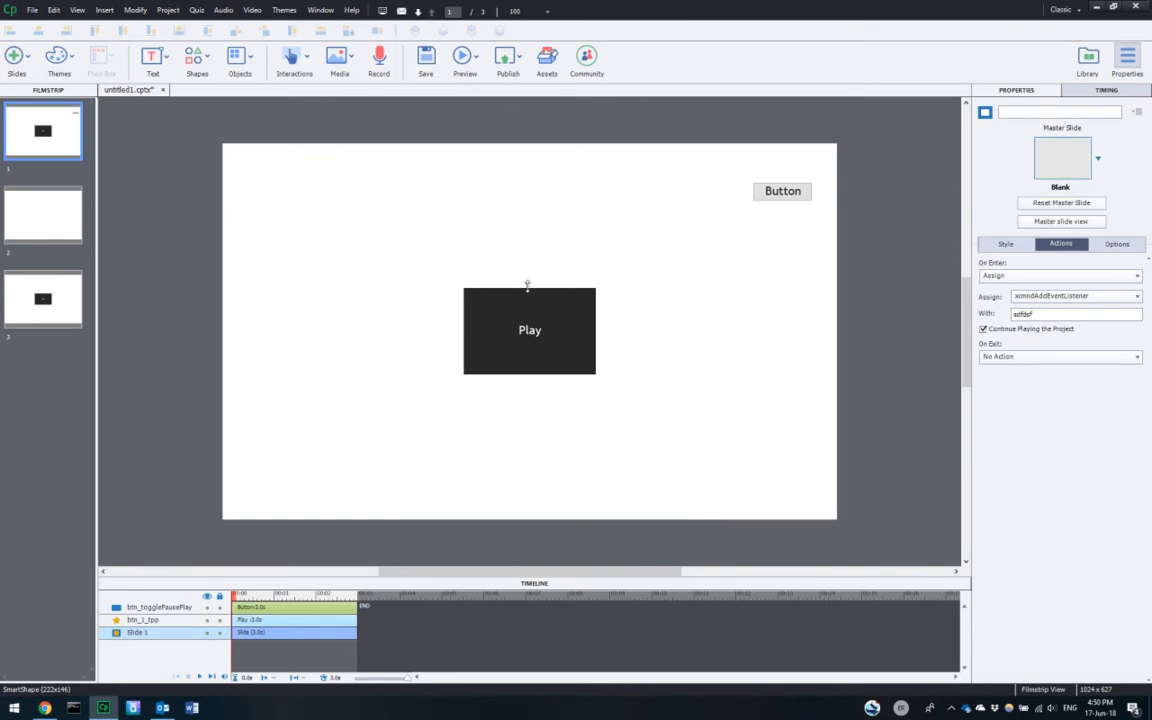
{"action": "double_click", "coordinate": [1022, 313]}
{"action": "left_click", "coordinate": [546, 328]}
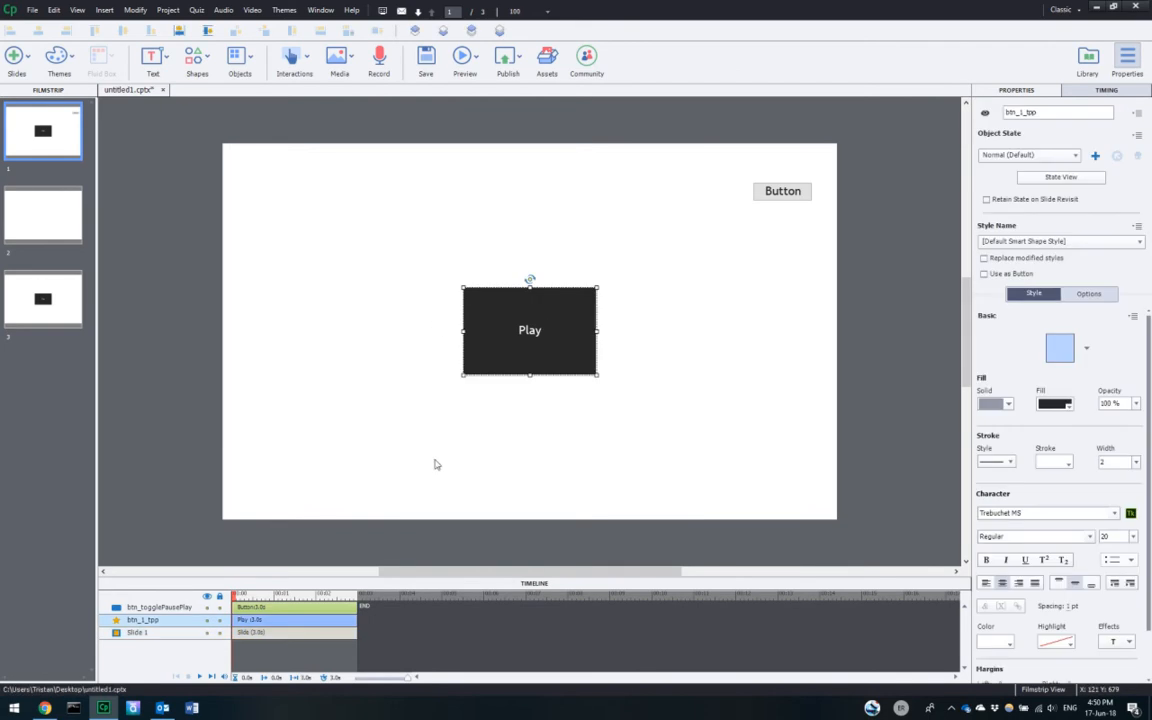
{"action": "double_click", "coordinate": [1051, 111]}
{"action": "key", "text": "ctrl+c"}
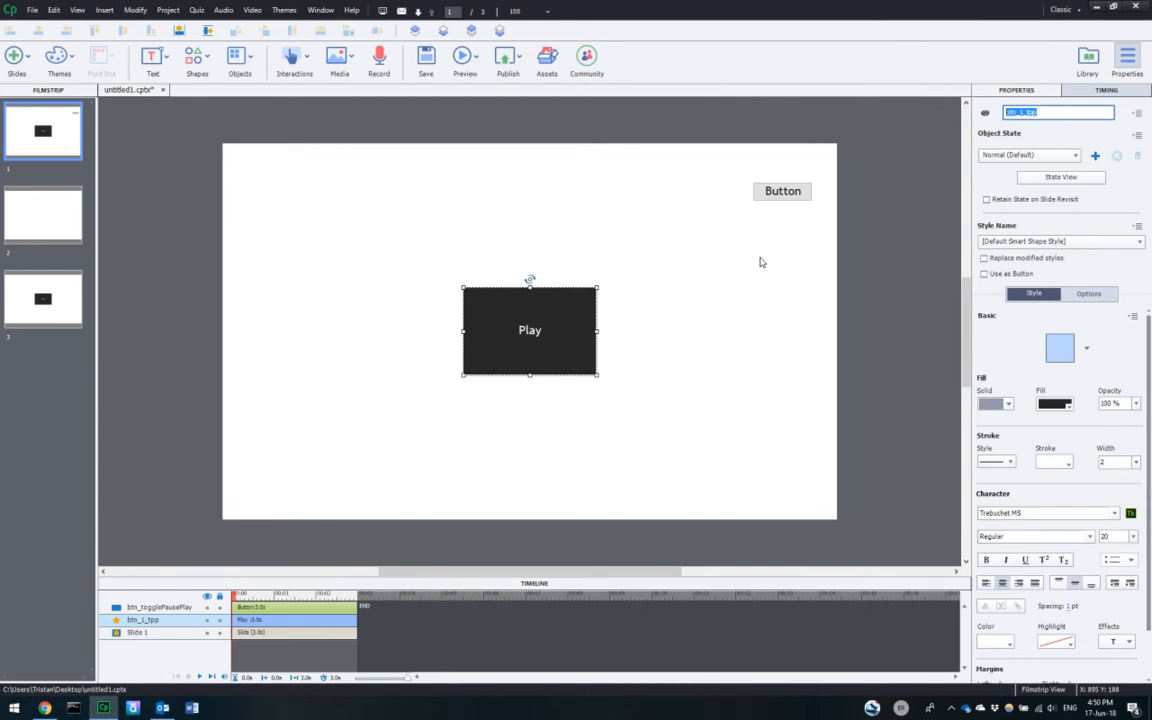
{"action": "left_click", "coordinate": [738, 278]}
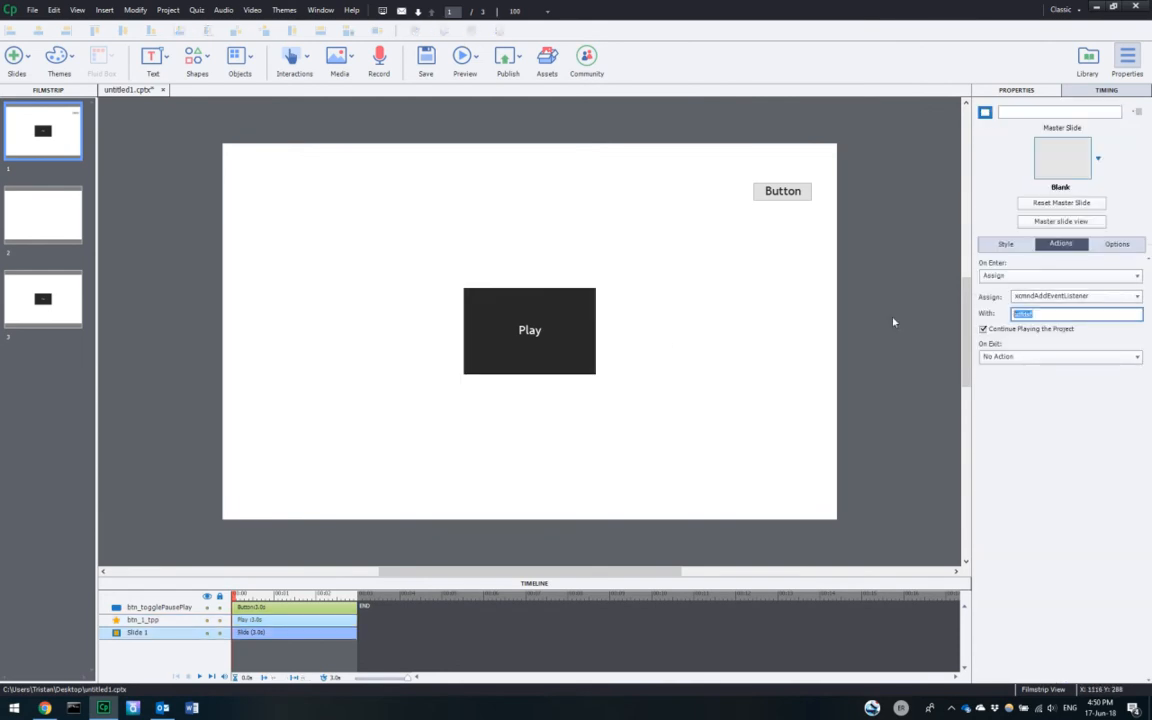
{"action": "key", "text": "ctrl+v"}
{"action": "type", "text": ", clic"}
{"action": "type", "text": ","}
{"action": "type", "text": "btn_togglePausePlay"}
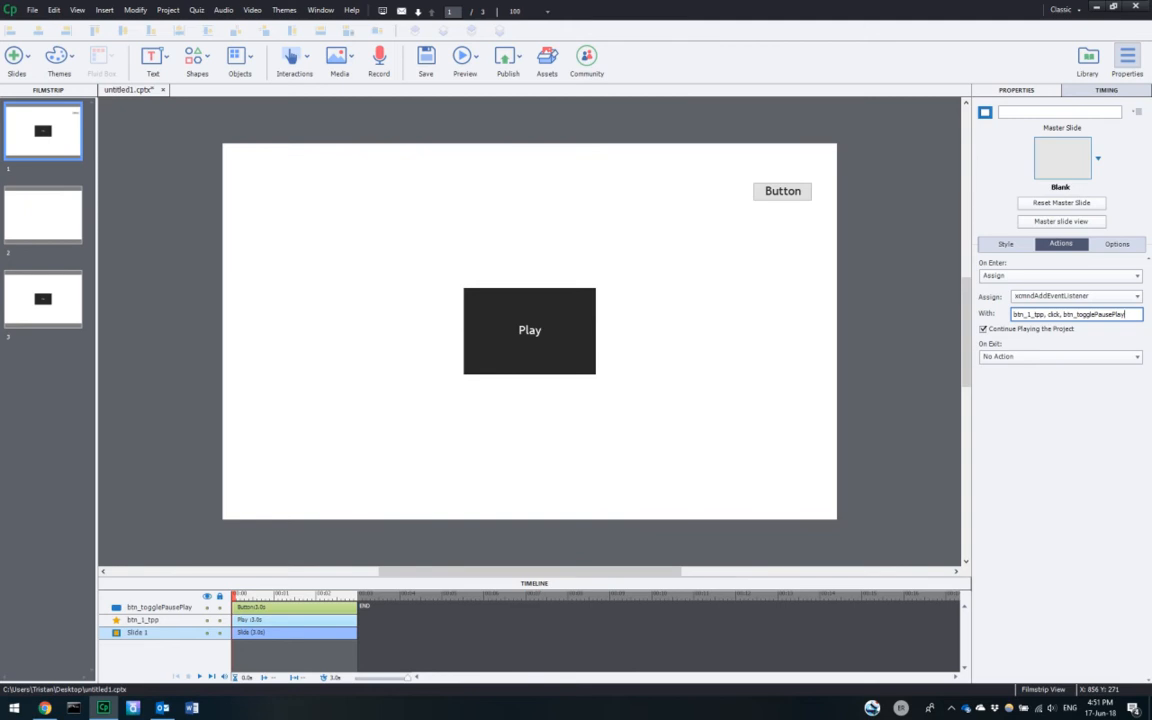
{"action": "type", "text": ", success"}
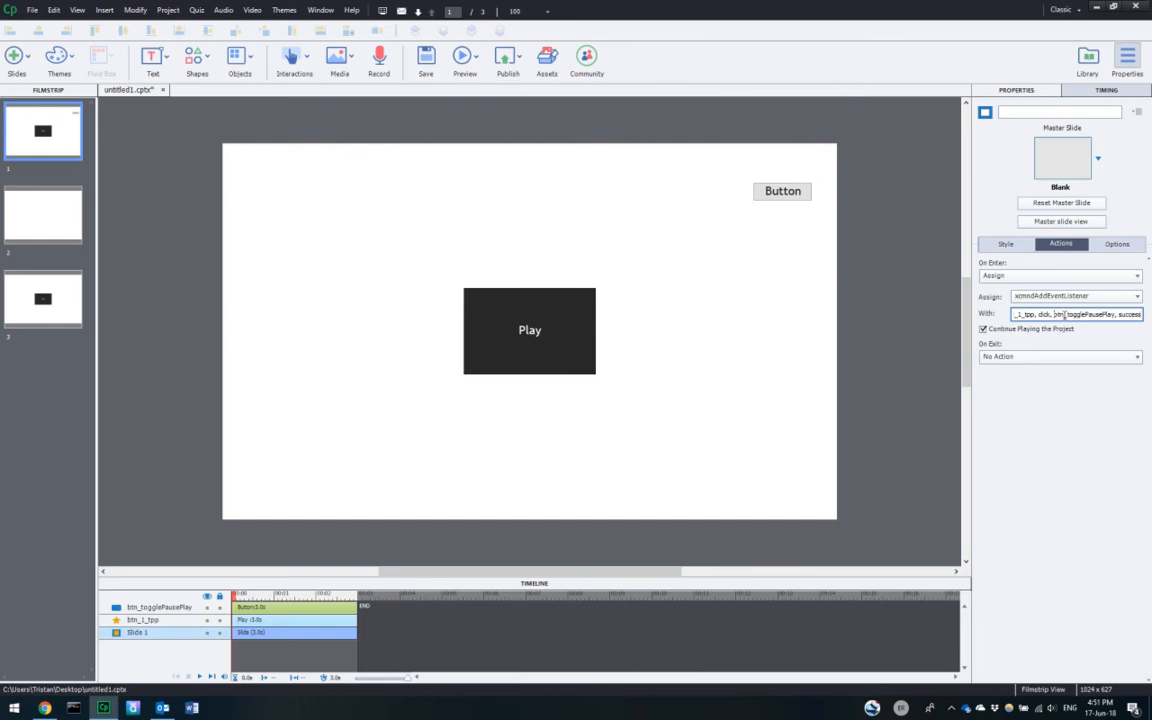
{"action": "left_click_drag", "start_coordinate": [1055, 314], "coordinate": [1117, 315]}
{"action": "double_click", "coordinate": [1126, 315]}
{"action": "left_click", "coordinate": [1042, 314]}
- Preview the project as HTML5 in the browser to test the Play shape's click listener, then return to the slide
{"action": "left_click", "coordinate": [549, 342]}
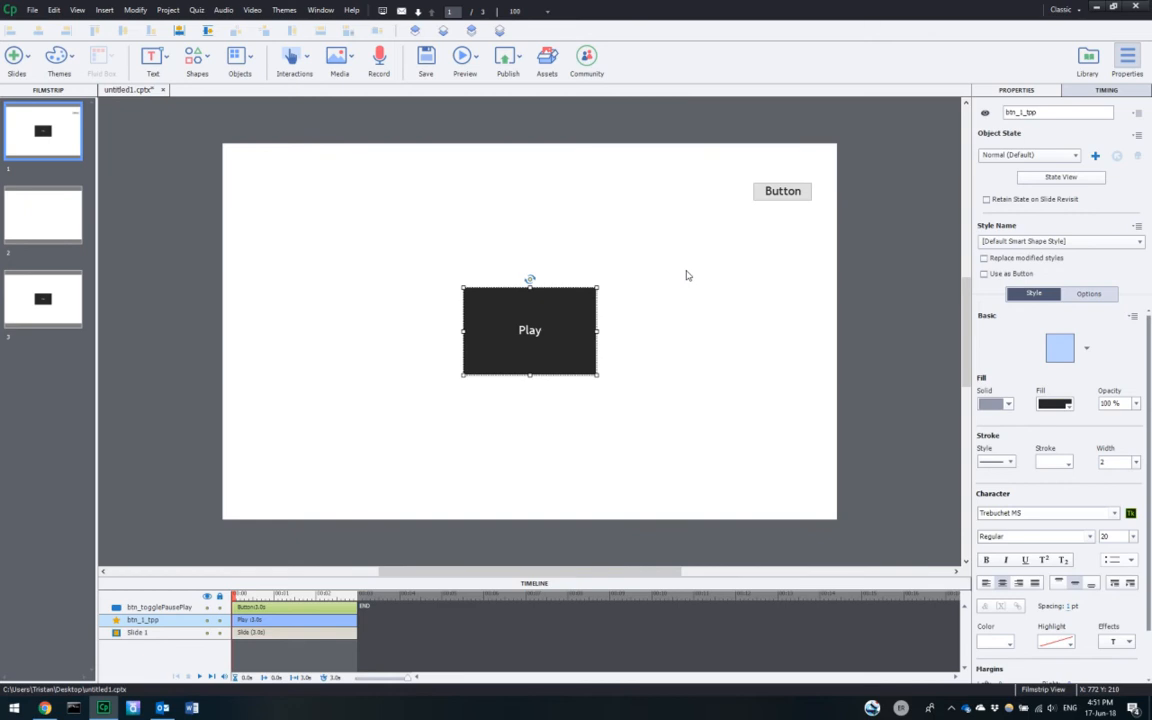
{"action": "left_click", "coordinate": [553, 213]}
{"action": "left_click", "coordinate": [465, 56]}
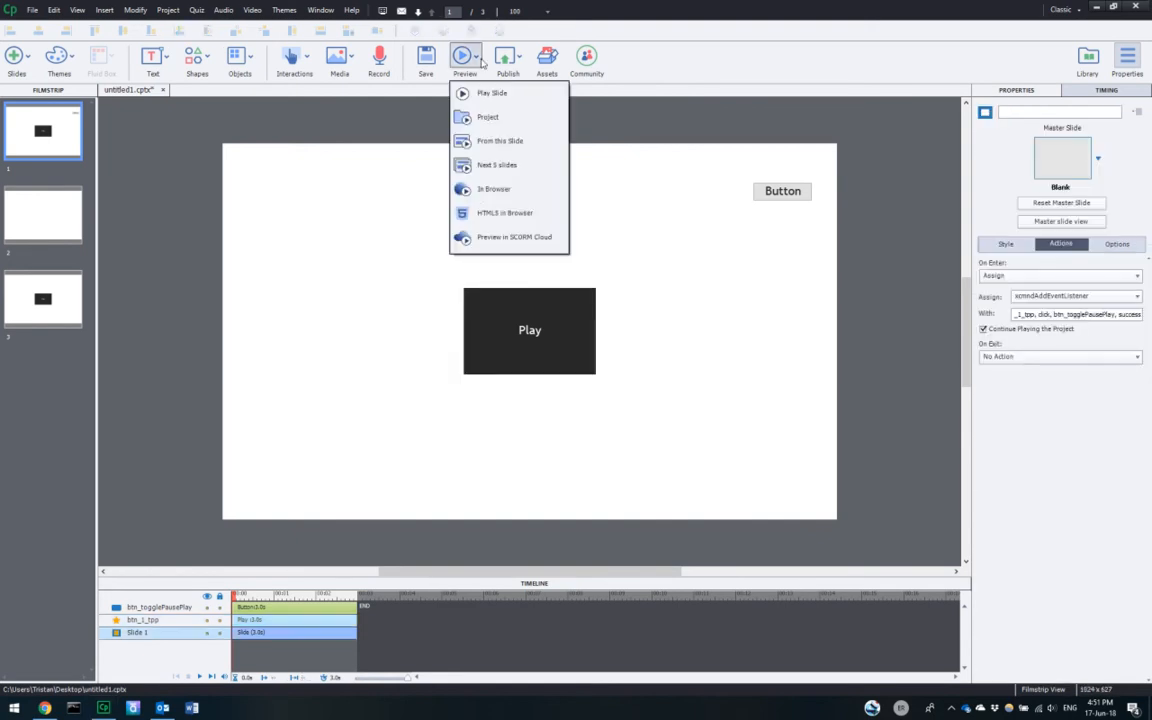
{"action": "left_click", "coordinate": [497, 213]}
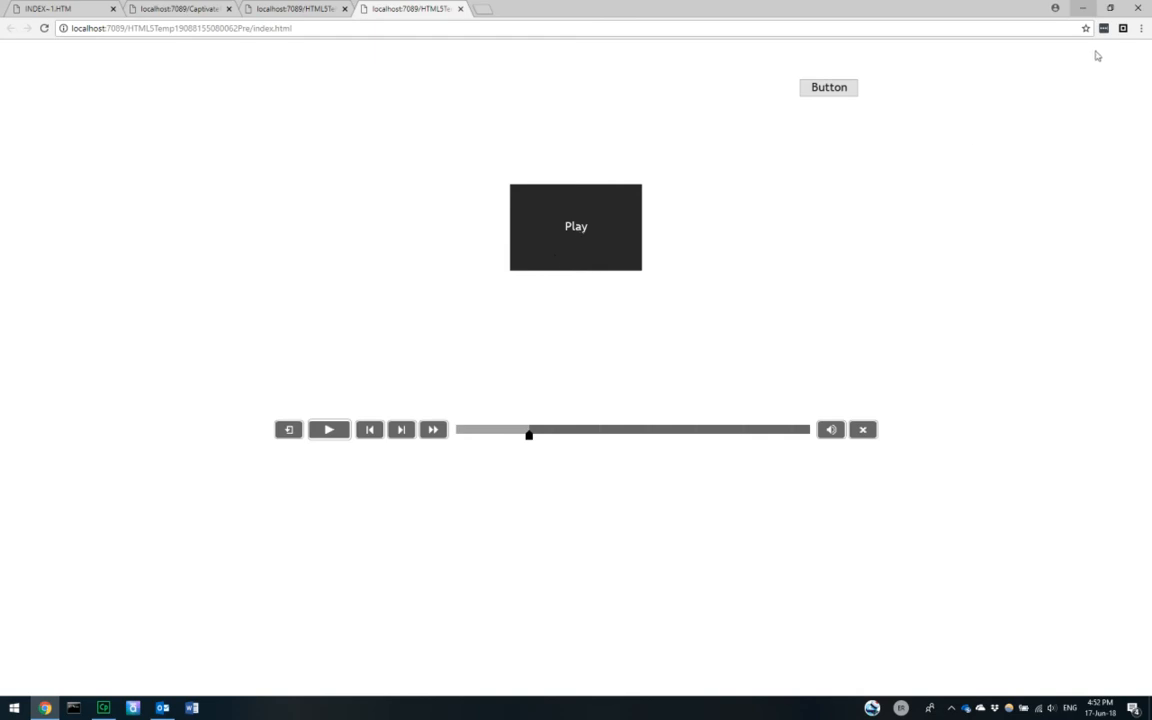
{"action": "left_click", "coordinate": [1084, 8]}
- Add a new object state named x_rollover to the btn_1_tpp Play shape
{"action": "left_click", "coordinate": [579, 332]}
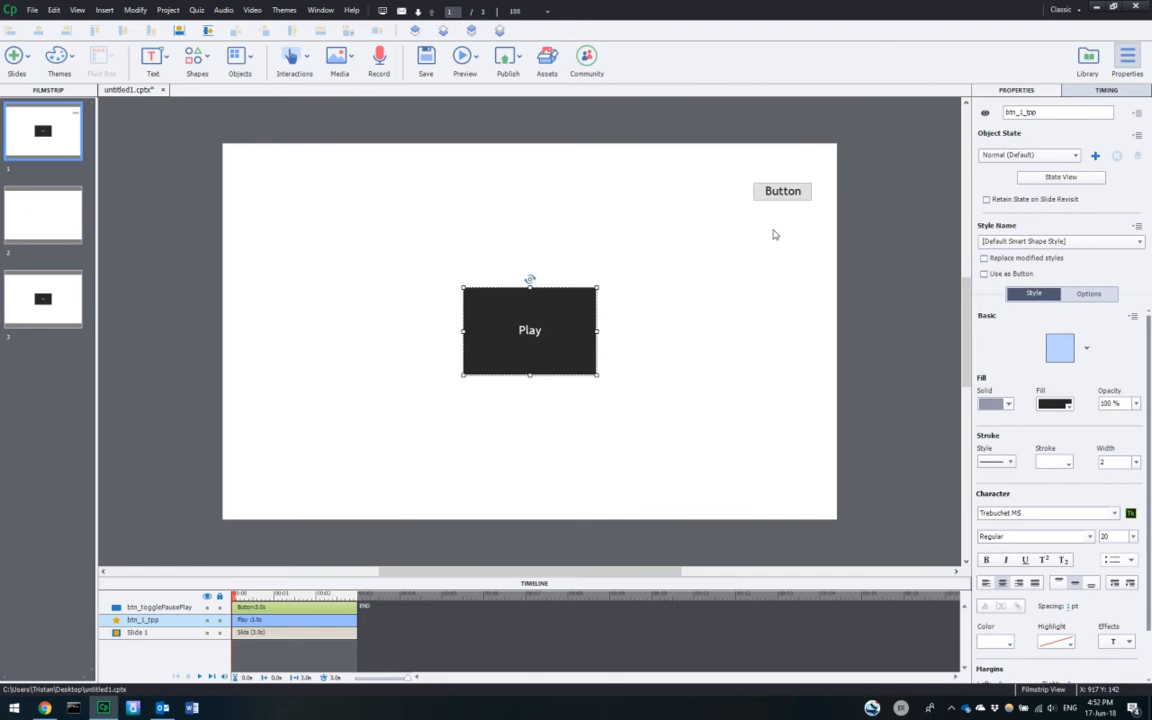
{"action": "left_click", "coordinate": [1097, 158]}
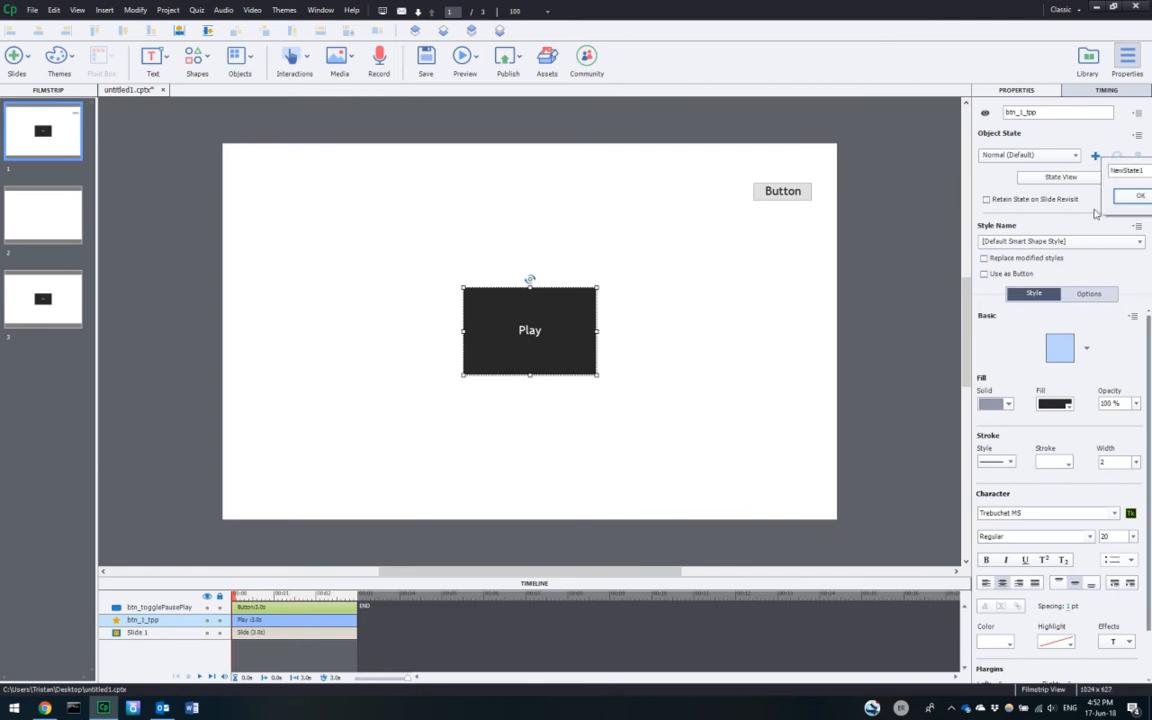
{"action": "left_click_drag", "start_coordinate": [1147, 170], "coordinate": [734, 148]}
{"action": "type", "text": "x_rollover"}
{"action": "left_click", "coordinate": [1140, 195]}
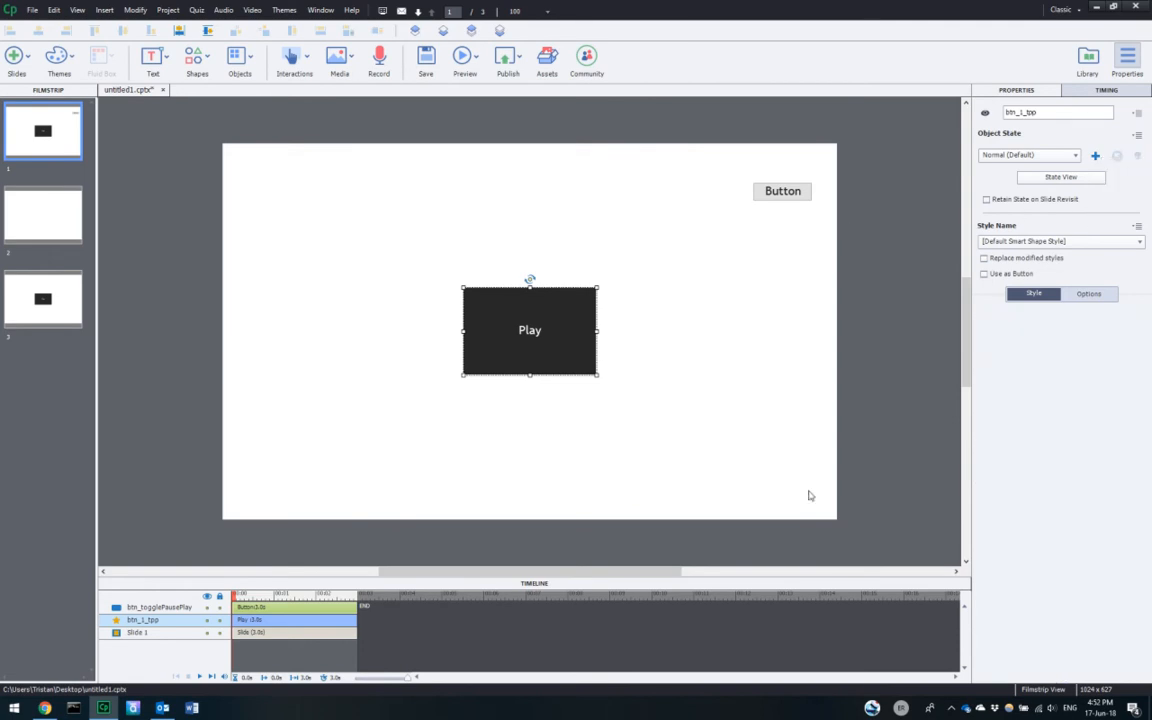
- Fill the Play shape with a medium light blue in its x_rollover state
{"action": "left_click", "coordinate": [1055, 403]}
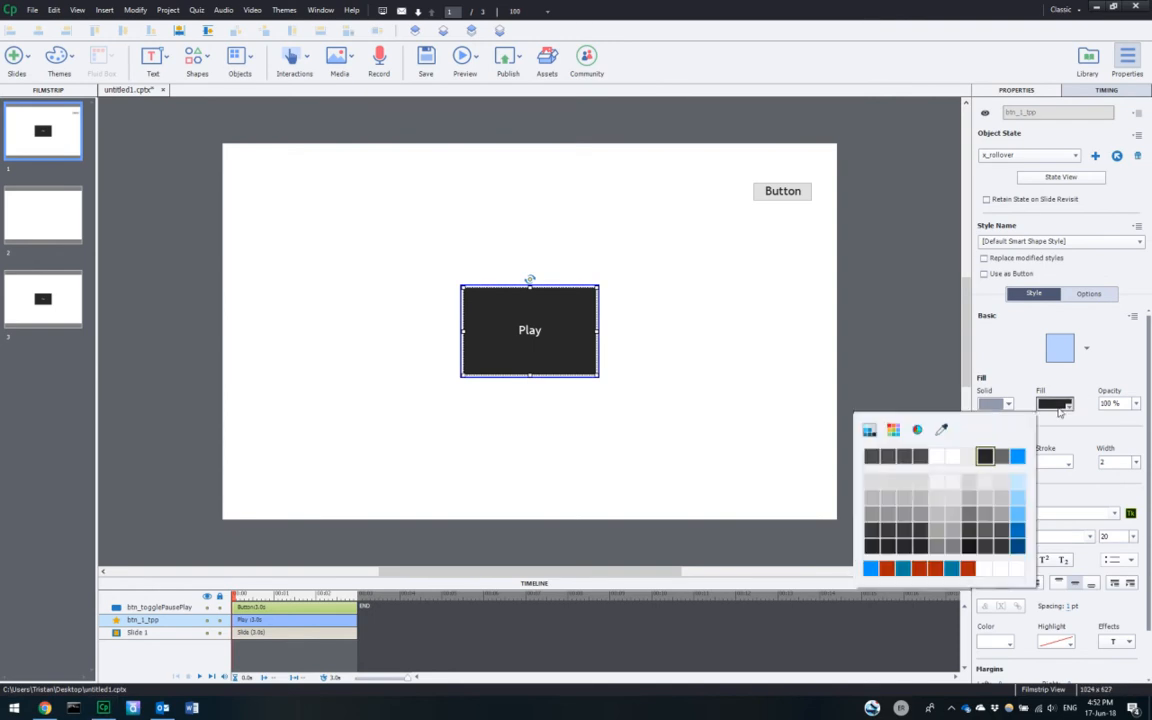
{"action": "left_click", "coordinate": [969, 458]}
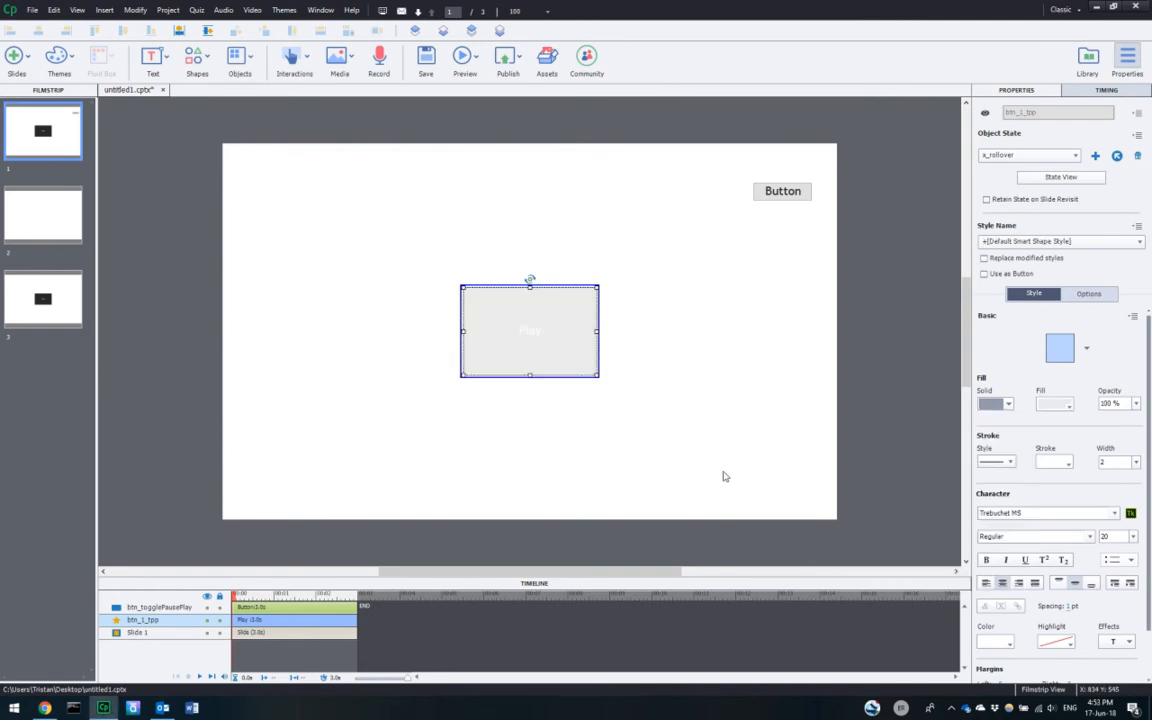
{"action": "left_click", "coordinate": [1055, 403]}
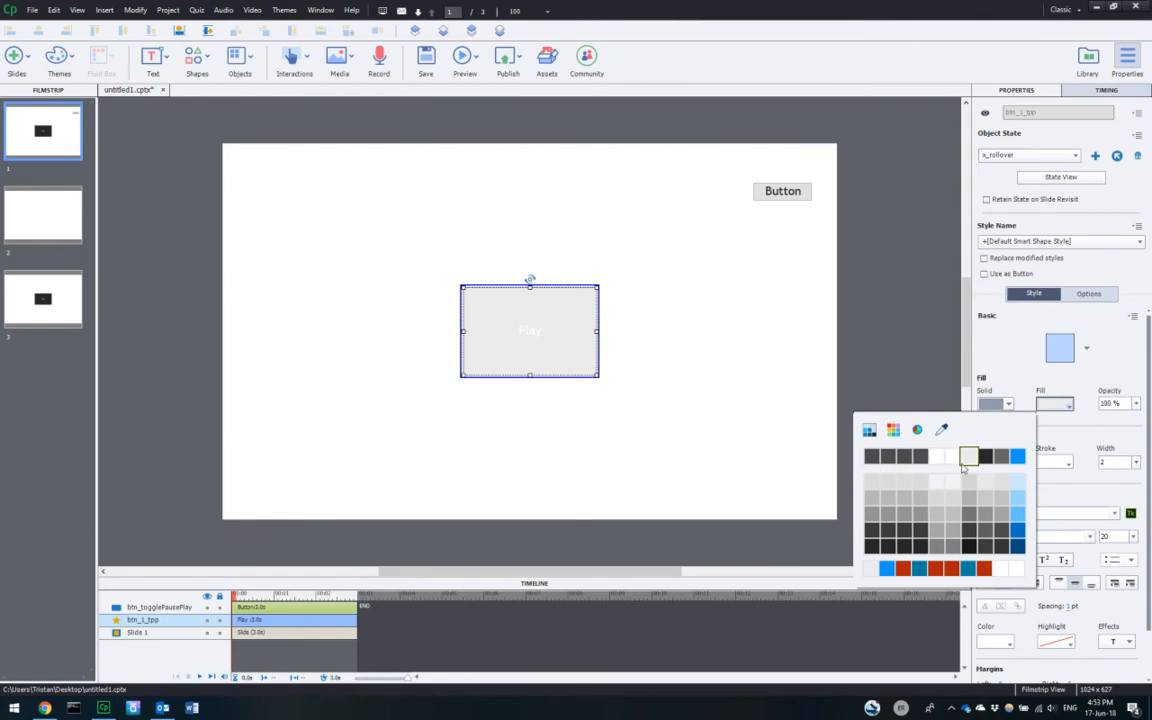
{"action": "left_click", "coordinate": [1020, 486]}
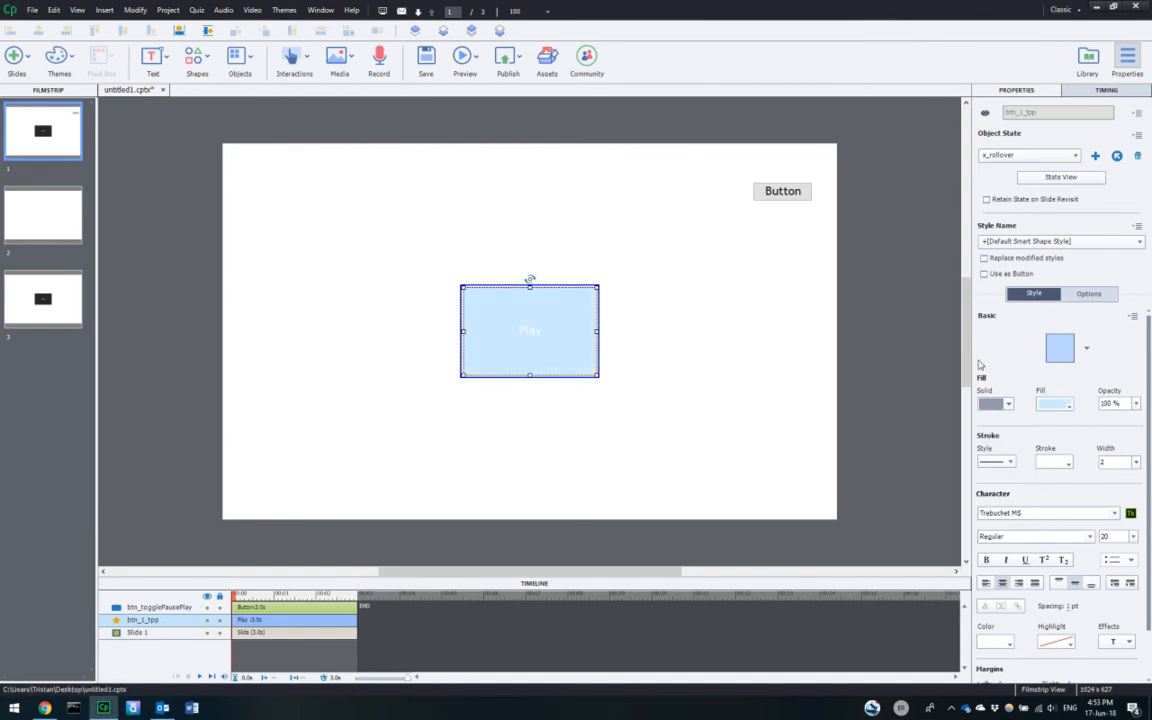
{"action": "left_click", "coordinate": [1055, 403]}
{"action": "left_click", "coordinate": [1018, 514]}
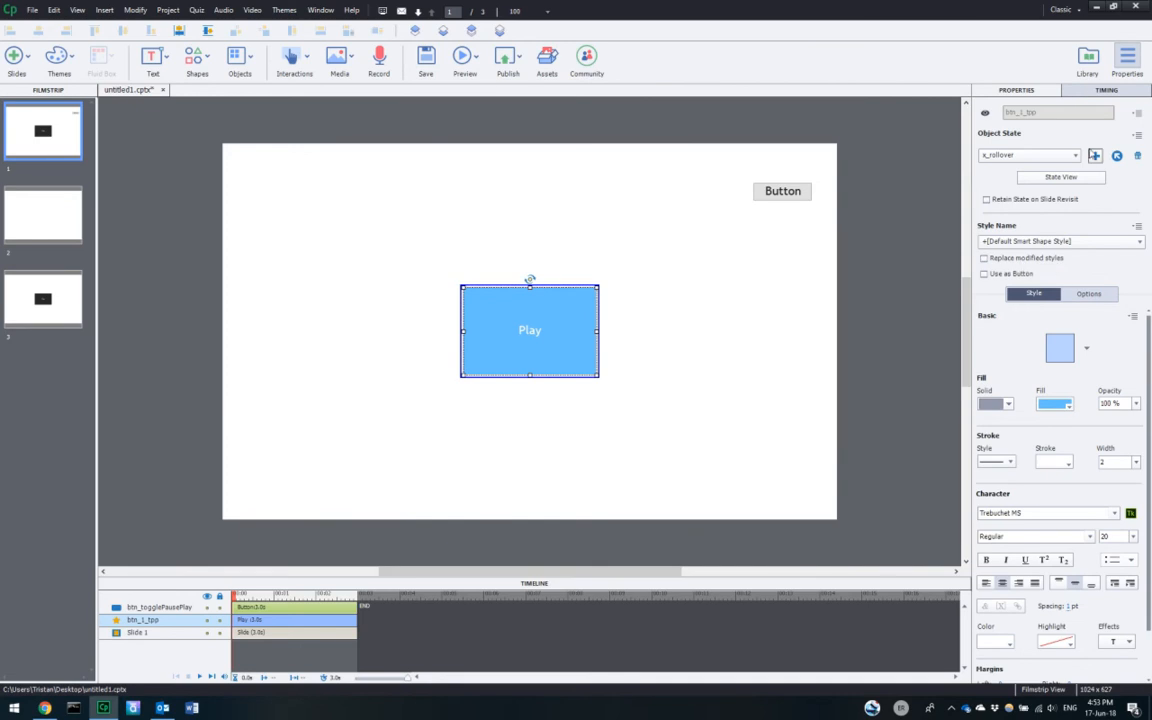
- Add an object state named x_down to the Play shape and give it a dark red fill
{"action": "left_click", "coordinate": [1095, 156]}
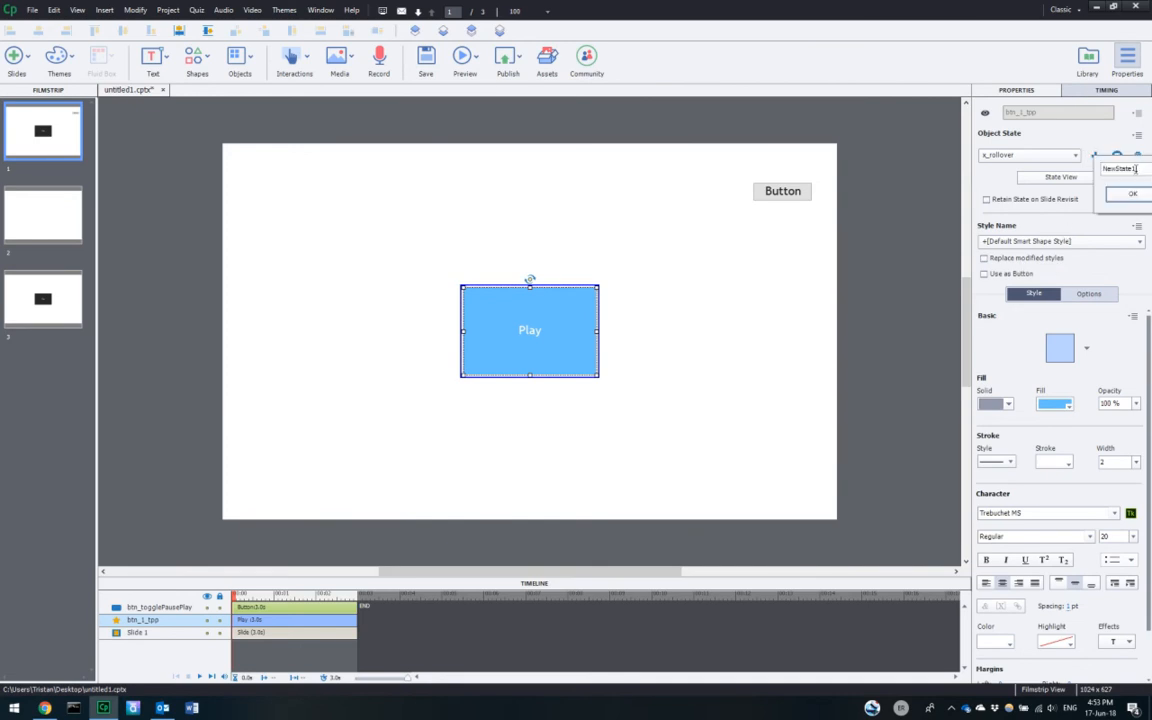
{"action": "left_click_drag", "start_coordinate": [1136, 169], "coordinate": [770, 156]}
{"action": "type", "text": "x_down"}
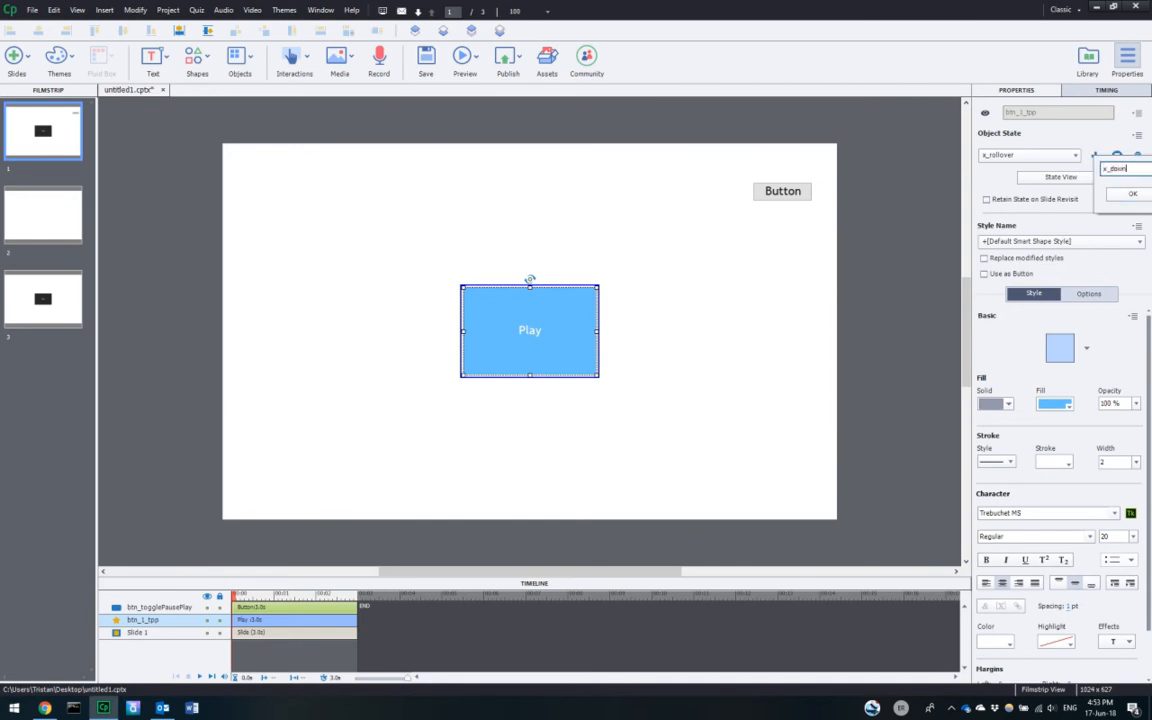
{"action": "left_click", "coordinate": [1130, 196]}
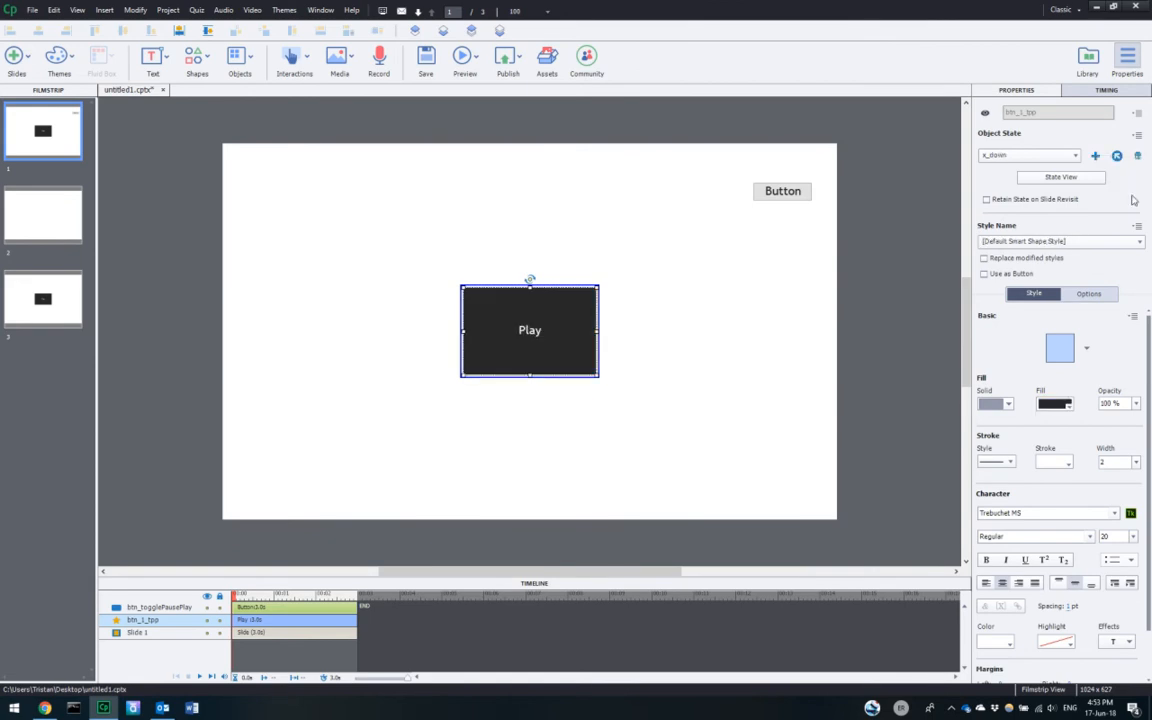
{"action": "left_click", "coordinate": [1067, 405]}
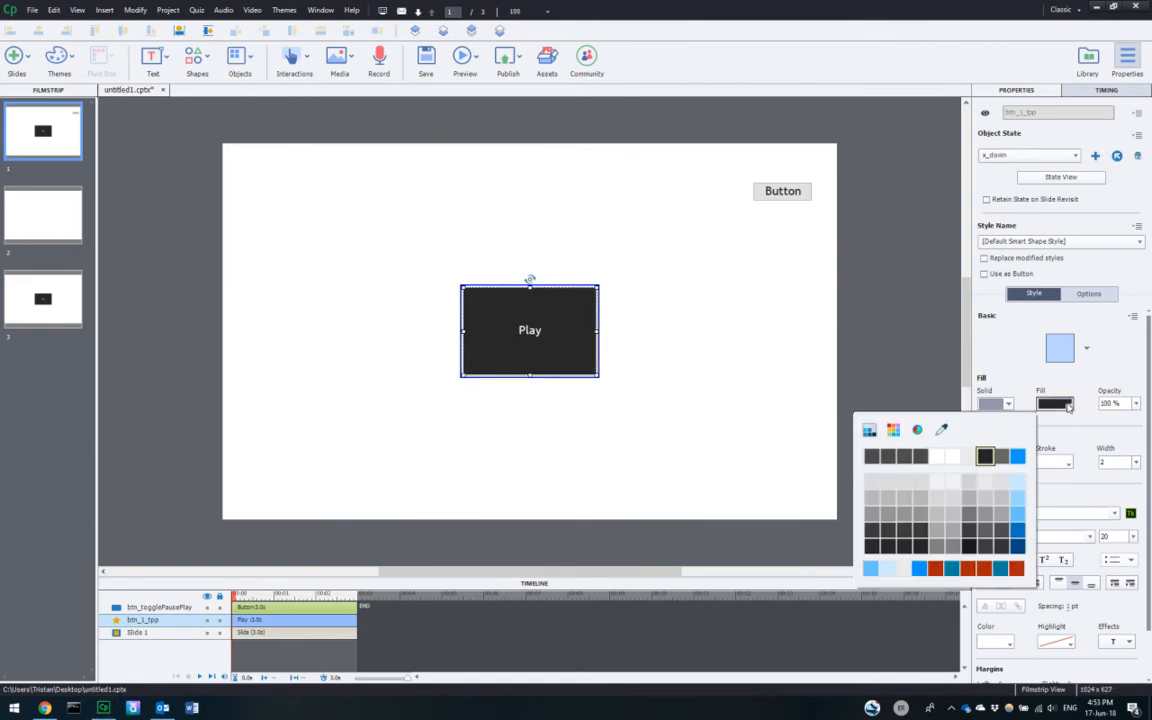
{"action": "left_click", "coordinate": [1019, 568]}
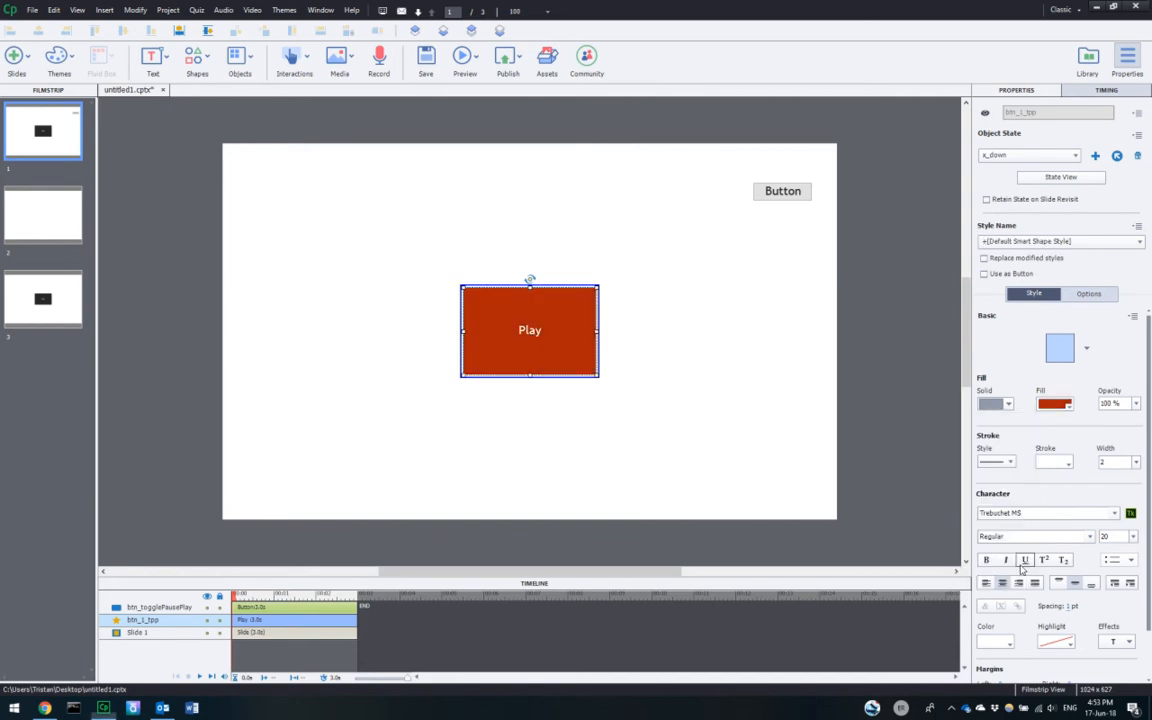
{"action": "left_click", "coordinate": [778, 319]}
- Check the list of object states defined for the Play shape
{"action": "left_click", "coordinate": [584, 336]}
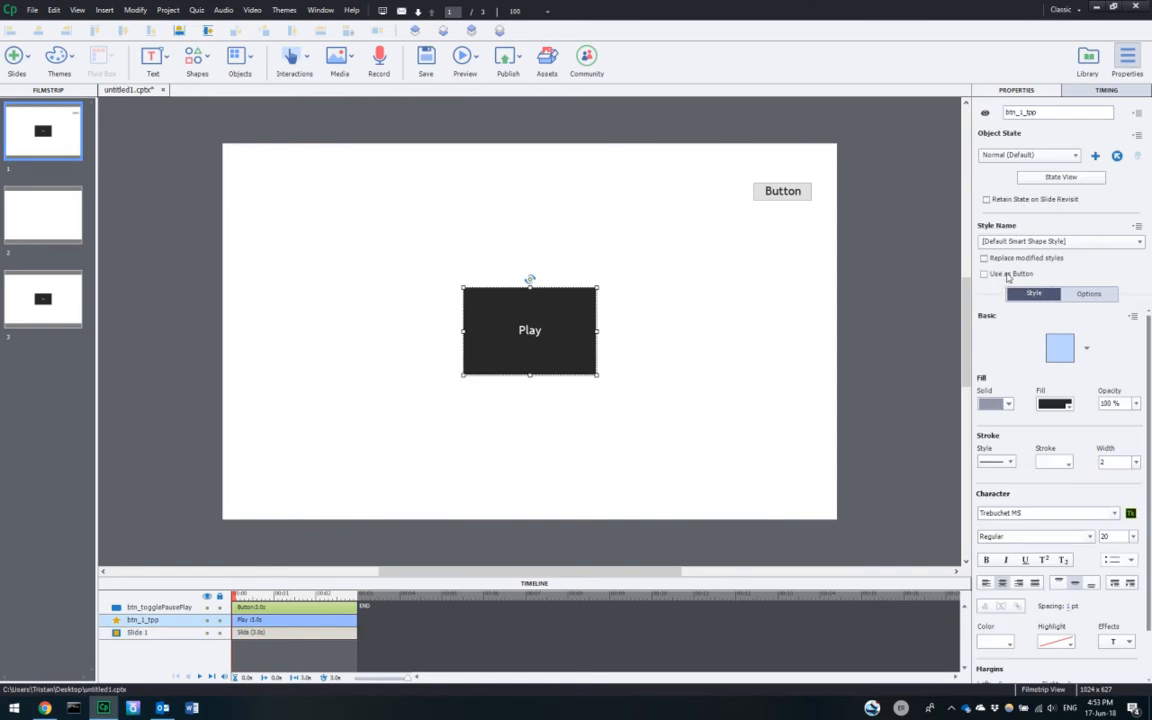
{"action": "left_click", "coordinate": [1030, 155]}
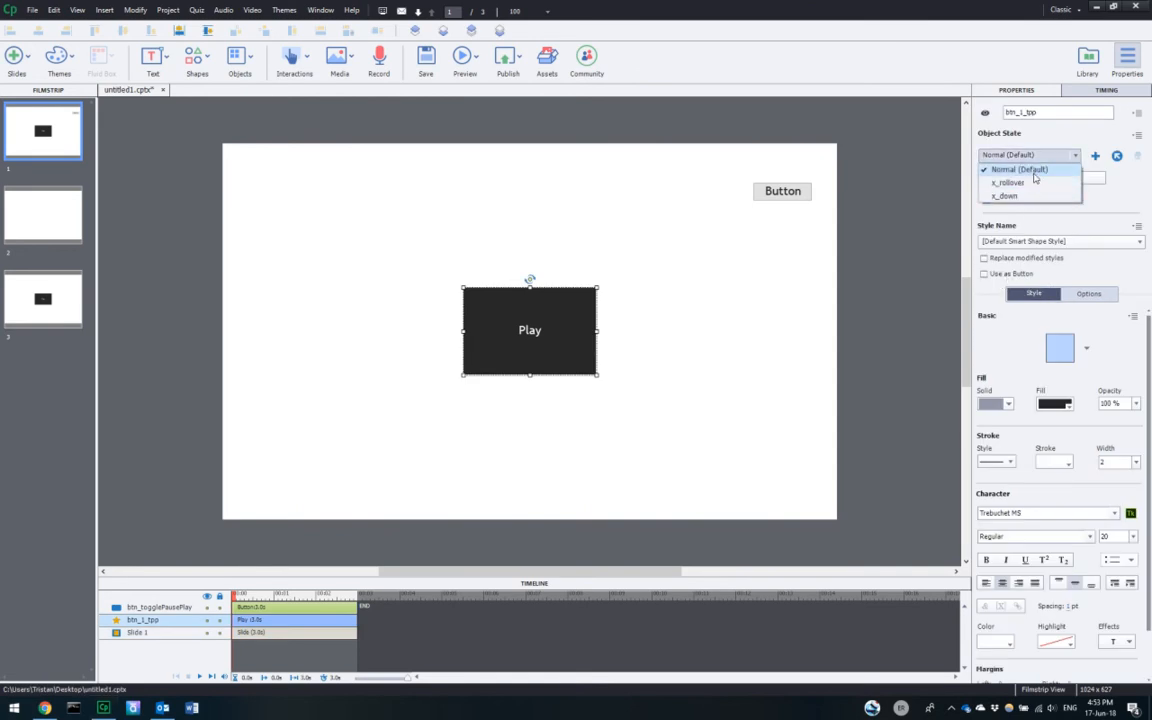
{"action": "left_click", "coordinate": [689, 334]}
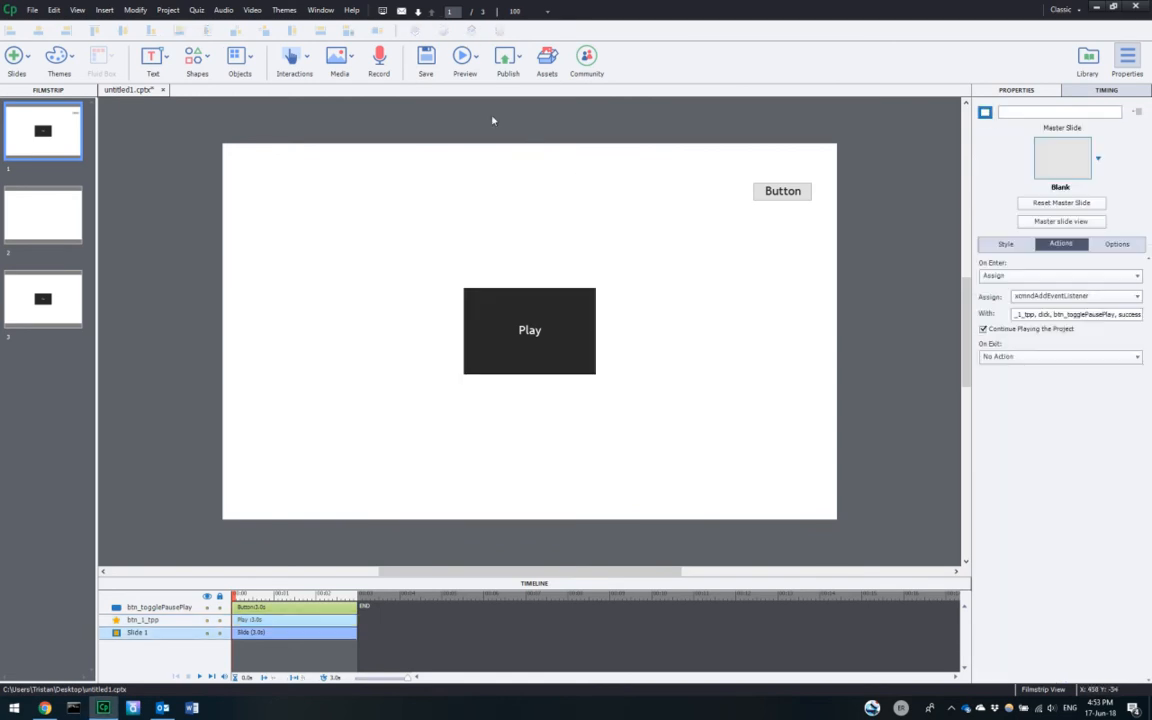
- Preview the project as HTML5 in the browser and test the Play shape's rollover, down and pause/play behaviour
{"action": "left_click", "coordinate": [470, 60]}
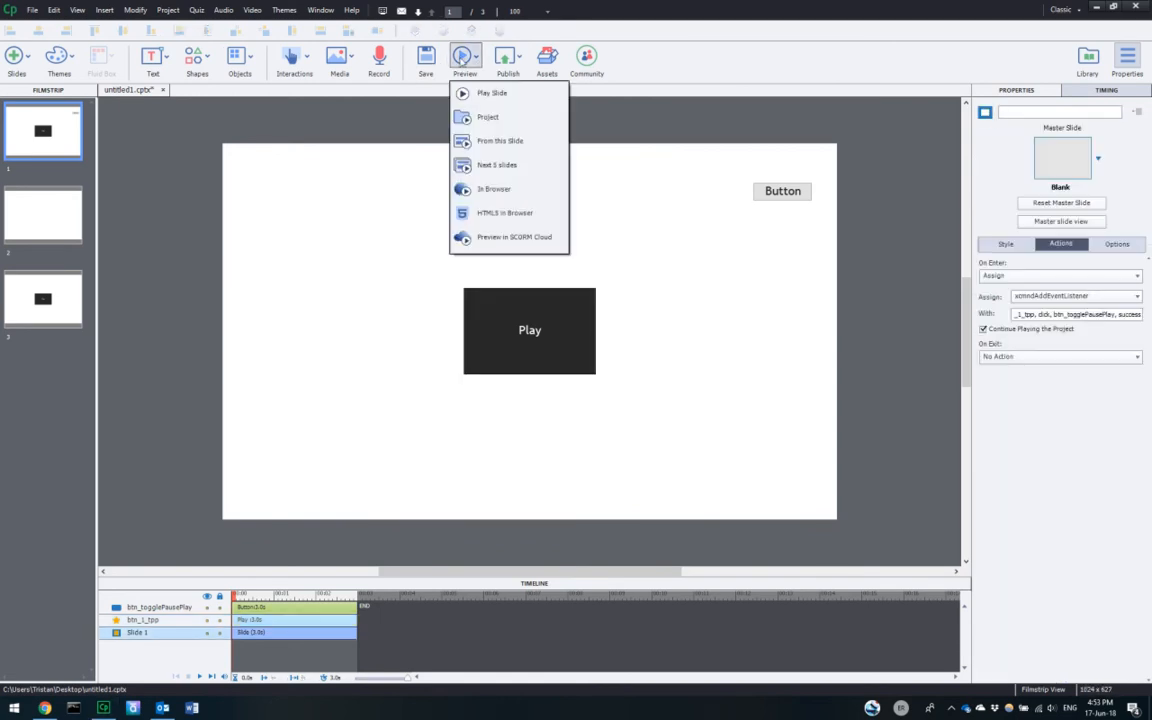
{"action": "left_click", "coordinate": [533, 220]}
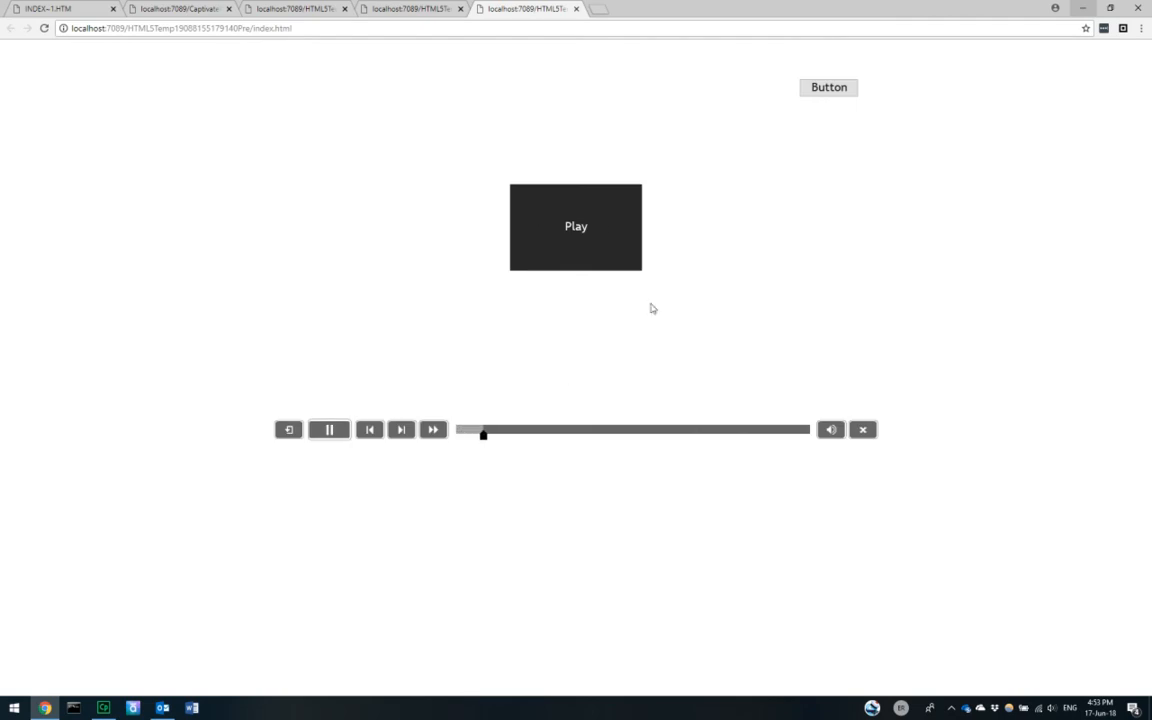
{"action": "left_click", "coordinate": [571, 244]}
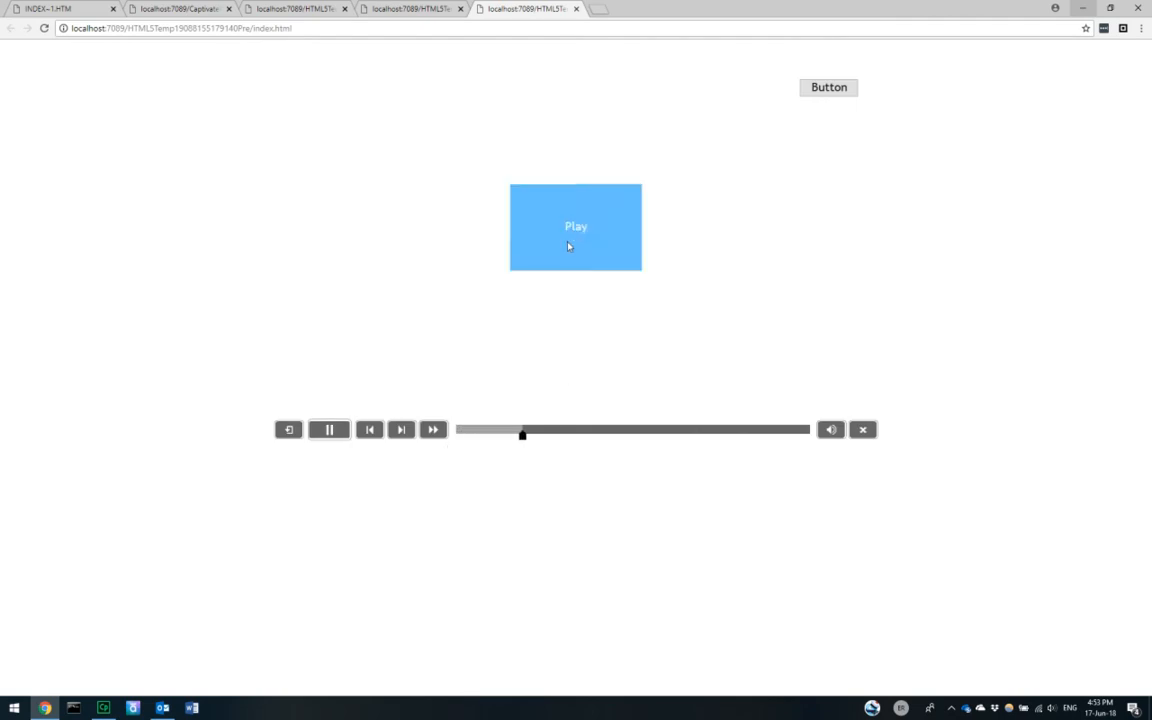
{"action": "left_click", "coordinate": [468, 431]}
{"action": "left_click", "coordinate": [590, 262]}
{"action": "left_click", "coordinate": [479, 431]}
{"action": "left_click", "coordinate": [560, 252]}
{"action": "left_click", "coordinate": [329, 429]}
{"action": "left_click", "coordinate": [1080, 8]}
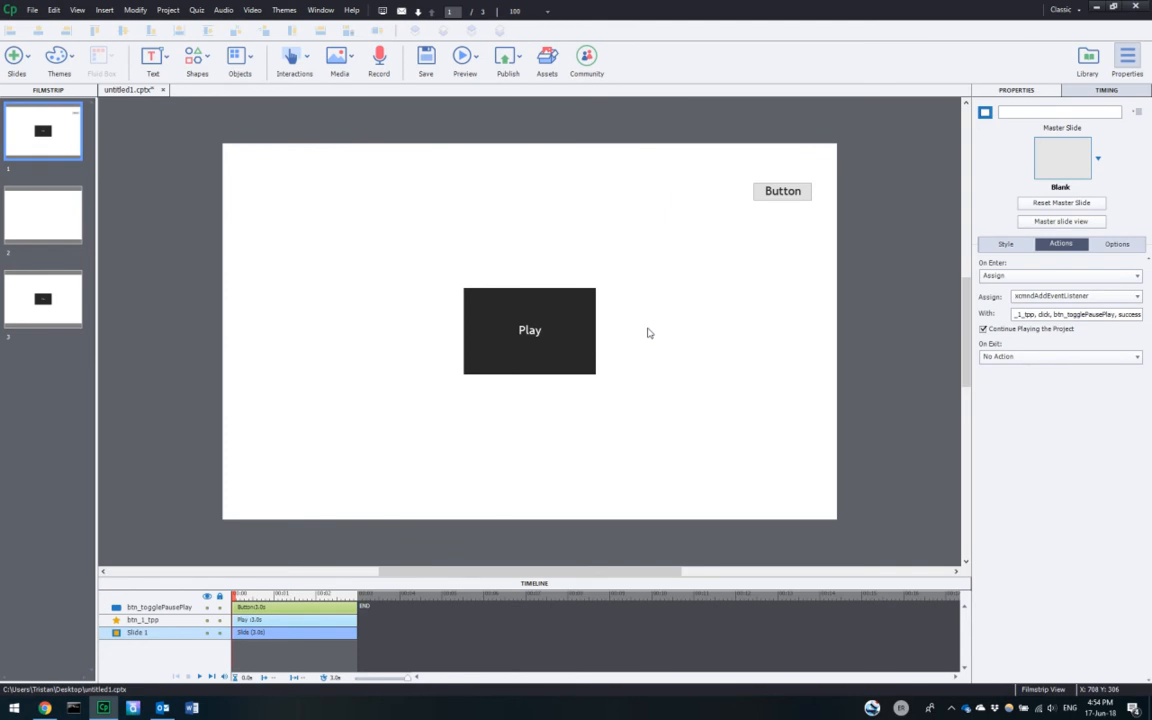
- Add a new object state named x_cp_paused_true to the btn_1_tpp Play shape
{"action": "left_click", "coordinate": [572, 333]}
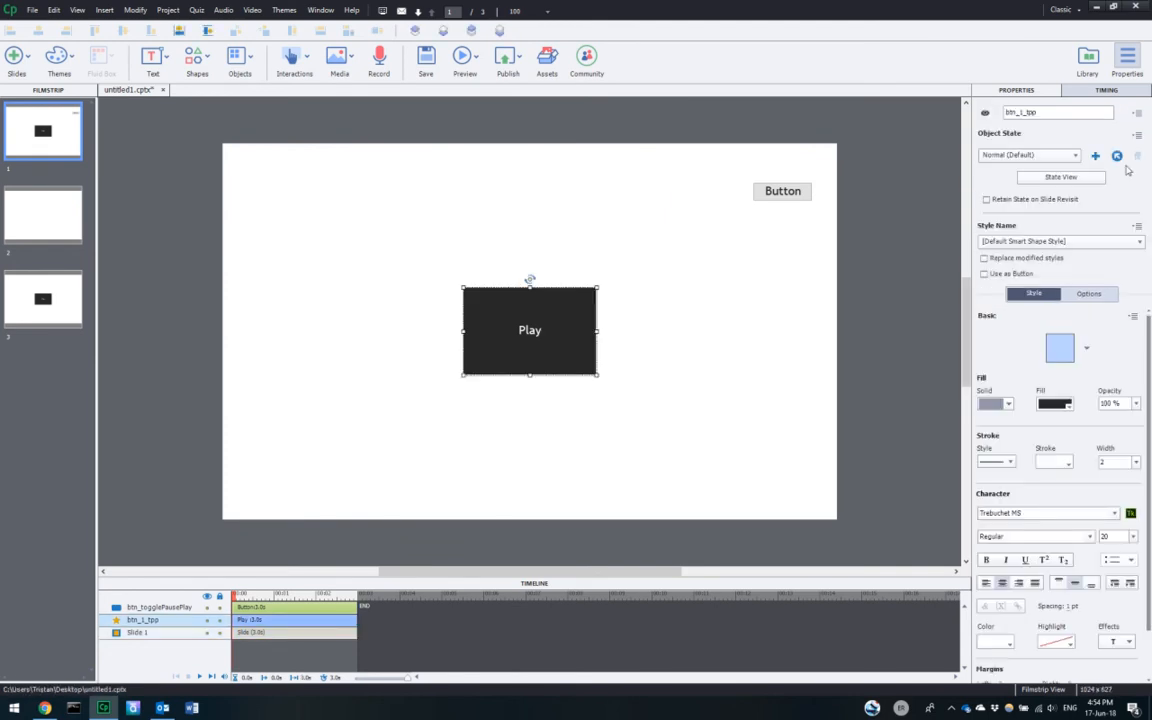
{"action": "left_click", "coordinate": [1095, 157]}
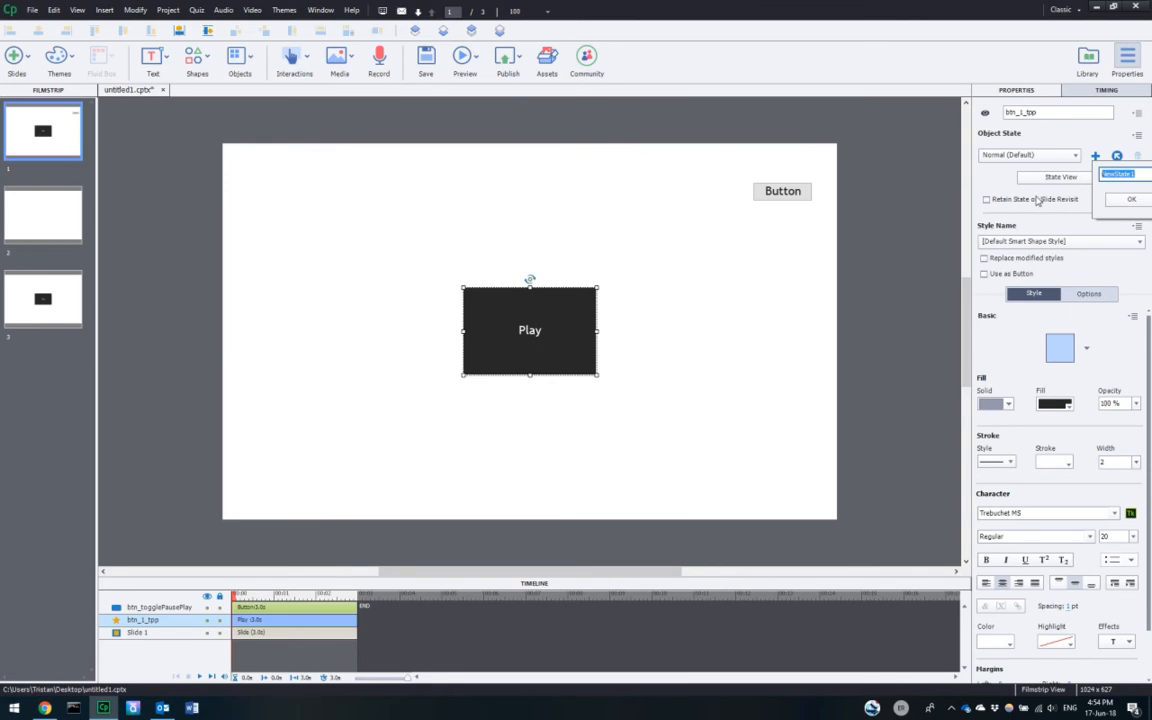
{"action": "type", "text": "x_cp_paused"}
{"action": "left_click_drag", "start_coordinate": [1143, 174], "coordinate": [1119, 175]}
{"action": "type", "text": "_true"}
{"action": "left_click", "coordinate": [1126, 201]}
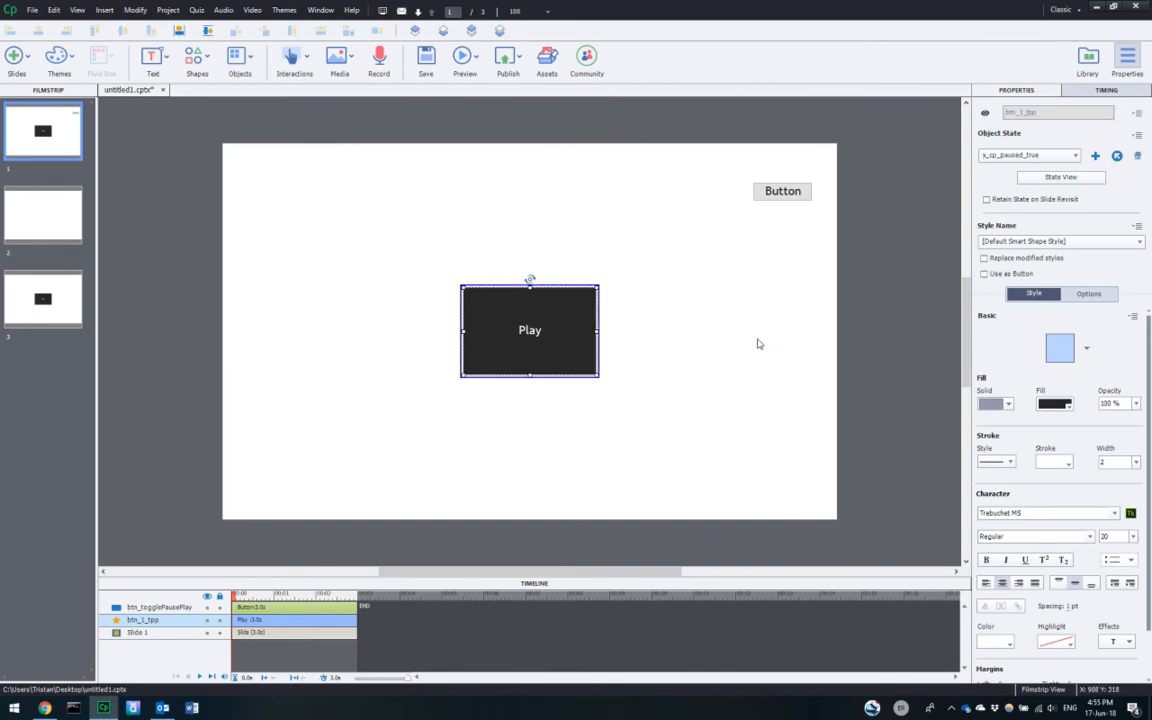
- Change the shape's label to "Paused" in its x_cp_paused_true state and return to slide 1's properties
{"action": "double_click", "coordinate": [548, 342]}
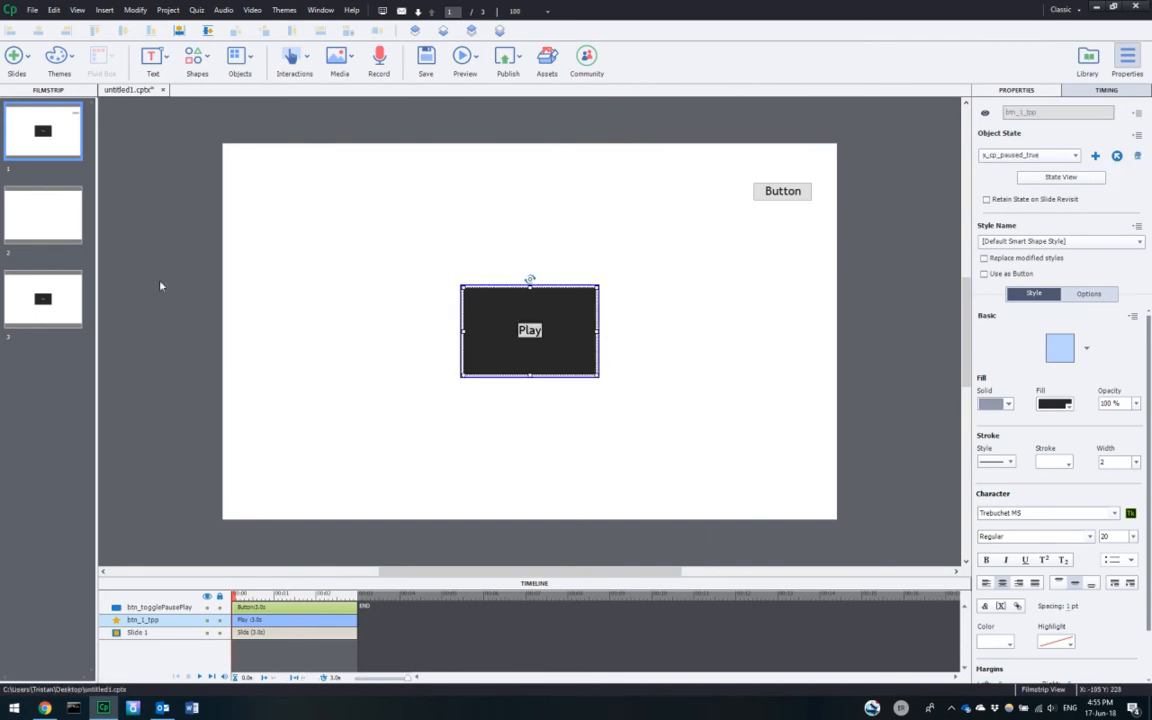
{"action": "type", "text": "Paused"}
{"action": "left_click", "coordinate": [698, 348]}
{"action": "left_click", "coordinate": [565, 358]}
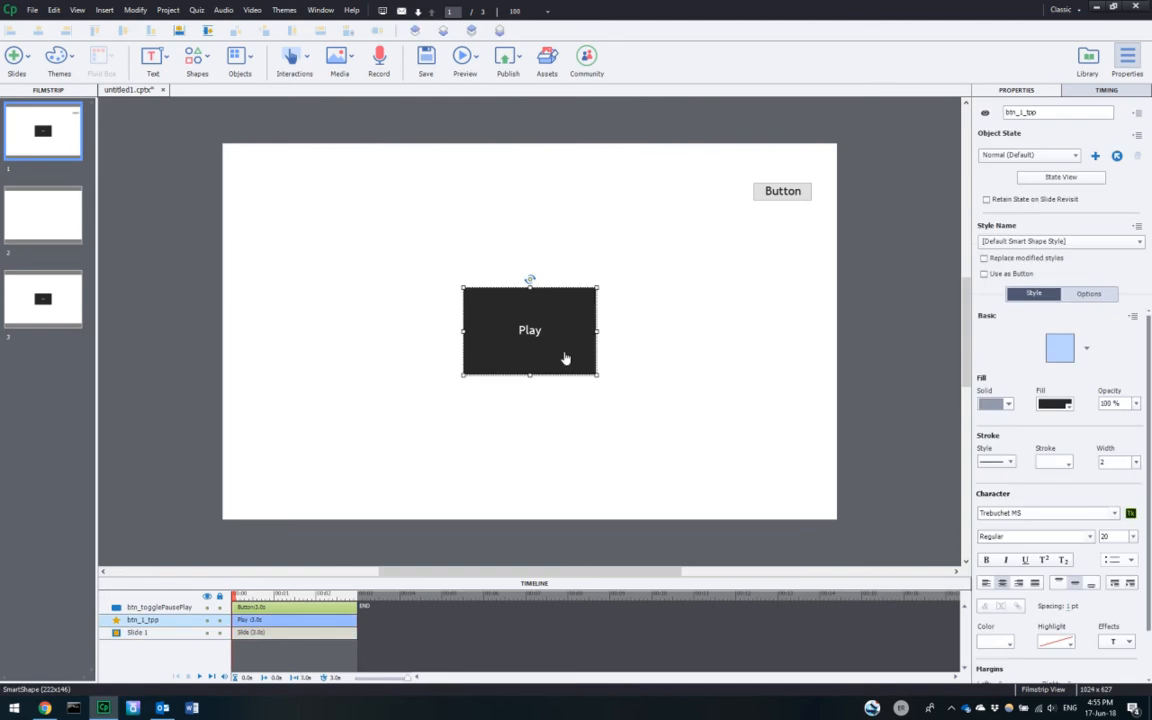
{"action": "left_click", "coordinate": [503, 212]}
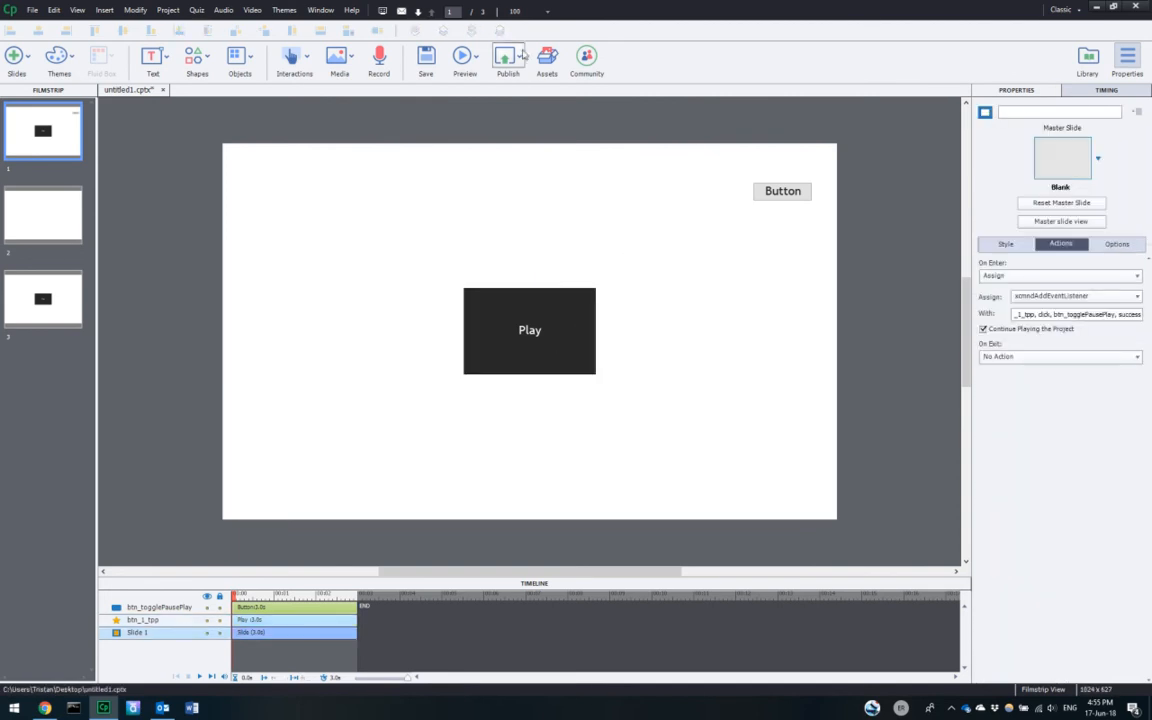
- Preview the project as HTML5 in the browser, test the Play shape's pause toggle and return to Captivate
{"action": "left_click", "coordinate": [510, 61]}
{"action": "left_click", "coordinate": [473, 59]}
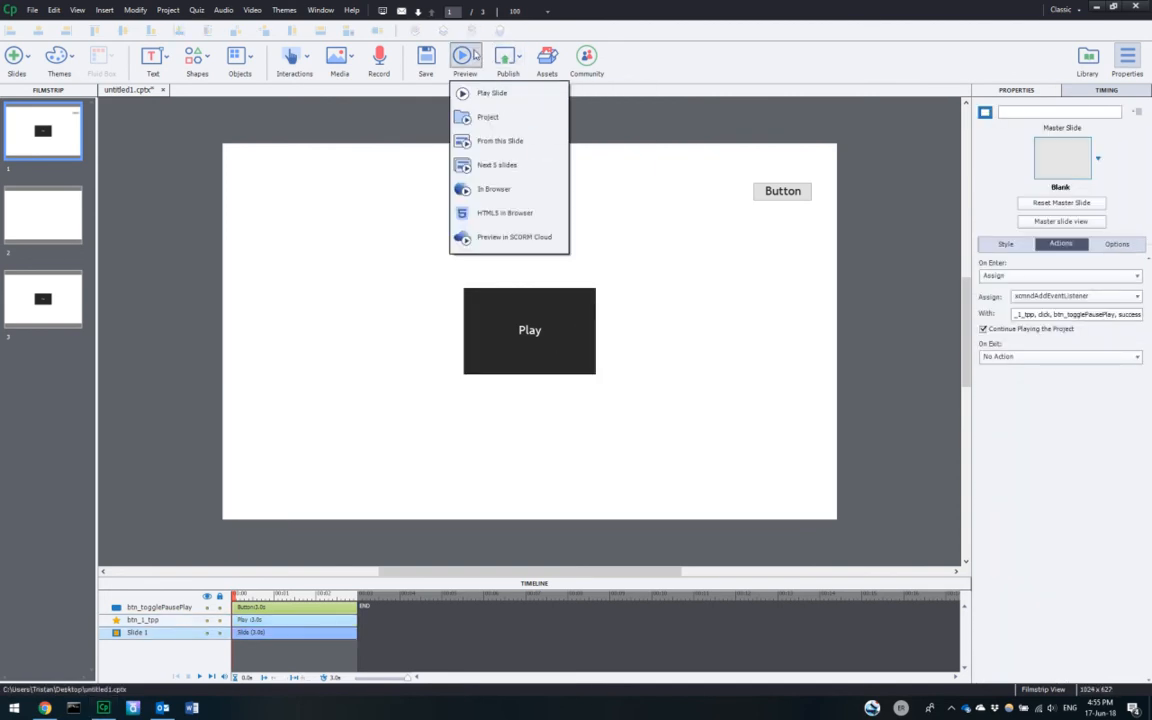
{"action": "left_click", "coordinate": [500, 236]}
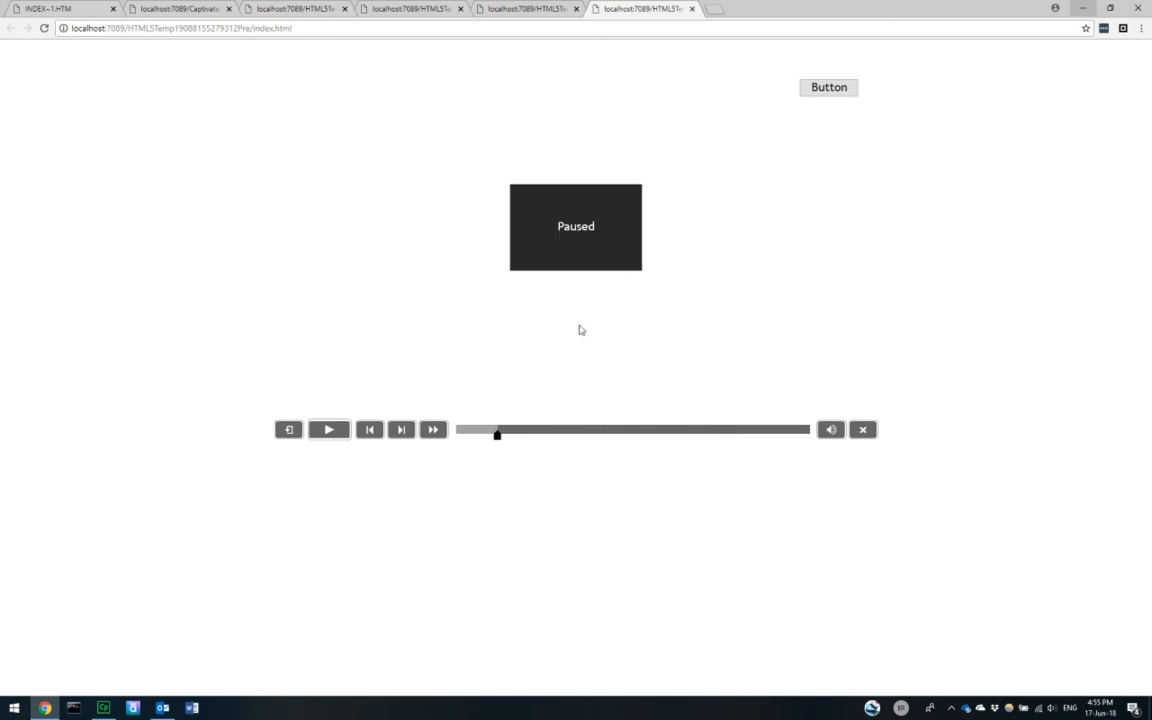
{"action": "left_click", "coordinate": [589, 249]}
{"action": "left_click", "coordinate": [1084, 8]}
- Duplicate the x_rollover state of slide 1's btn_1_tpp shape as x_cp_paused_true_rollover
{"action": "left_click", "coordinate": [514, 347]}
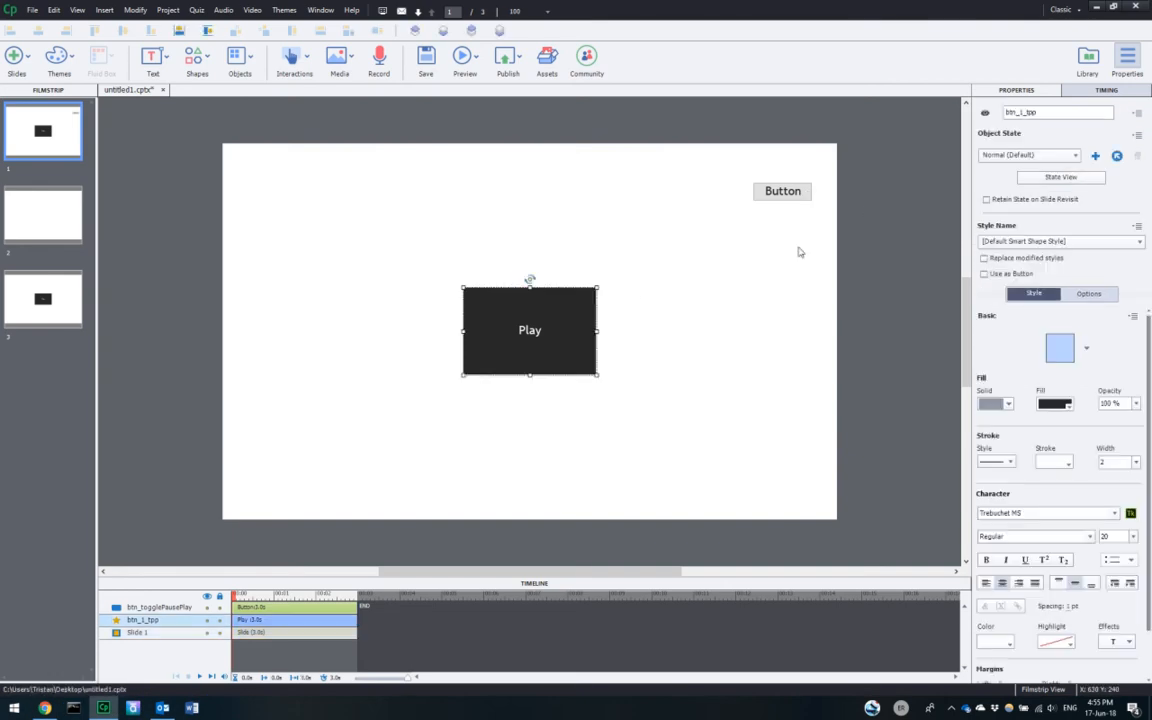
{"action": "left_click", "coordinate": [1070, 157]}
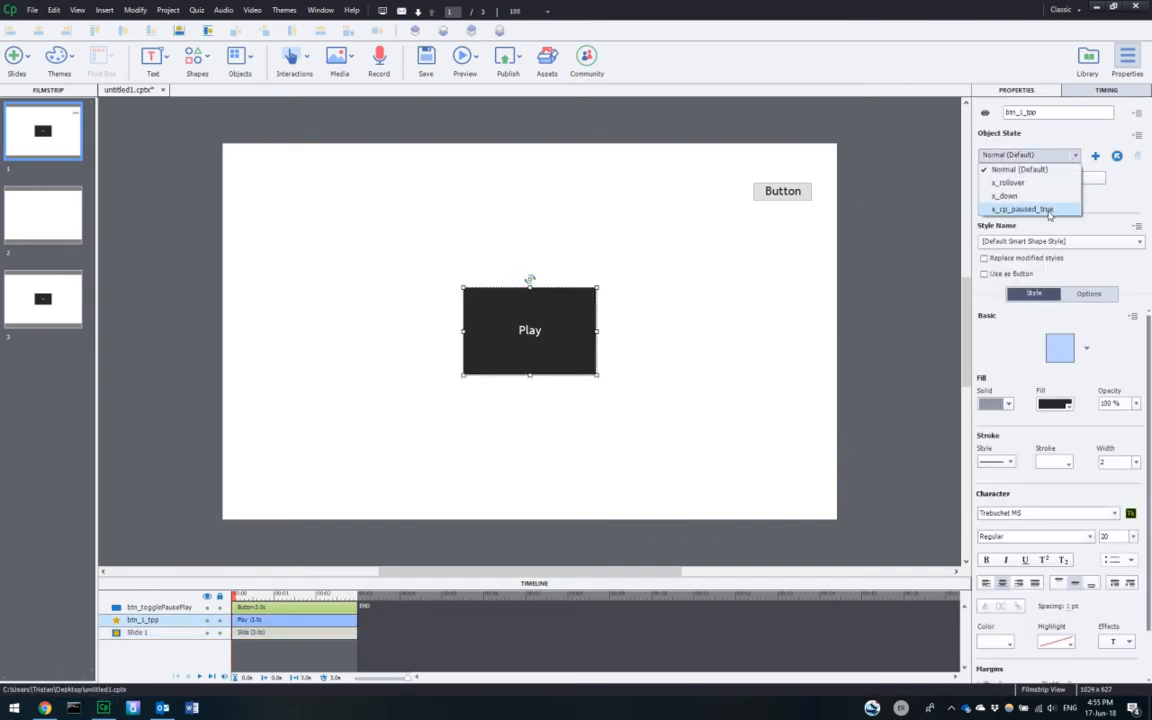
{"action": "left_click", "coordinate": [1035, 201]}
{"action": "left_click", "coordinate": [1055, 178]}
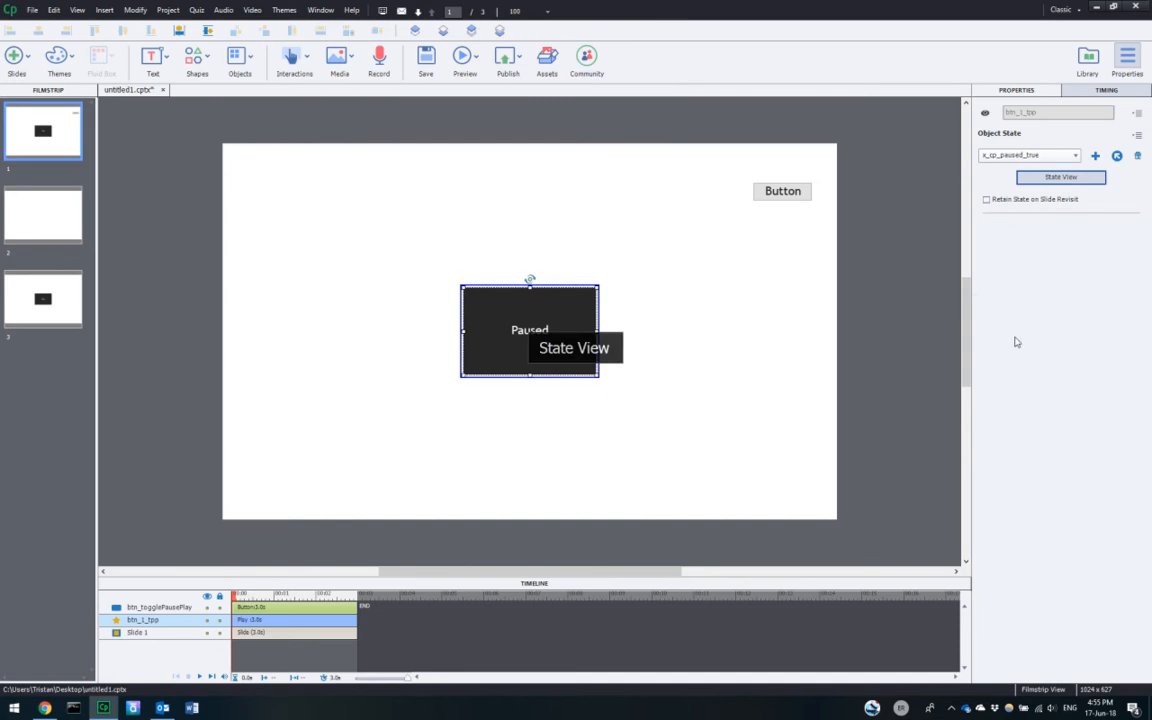
{"action": "right_click", "coordinate": [49, 436]}
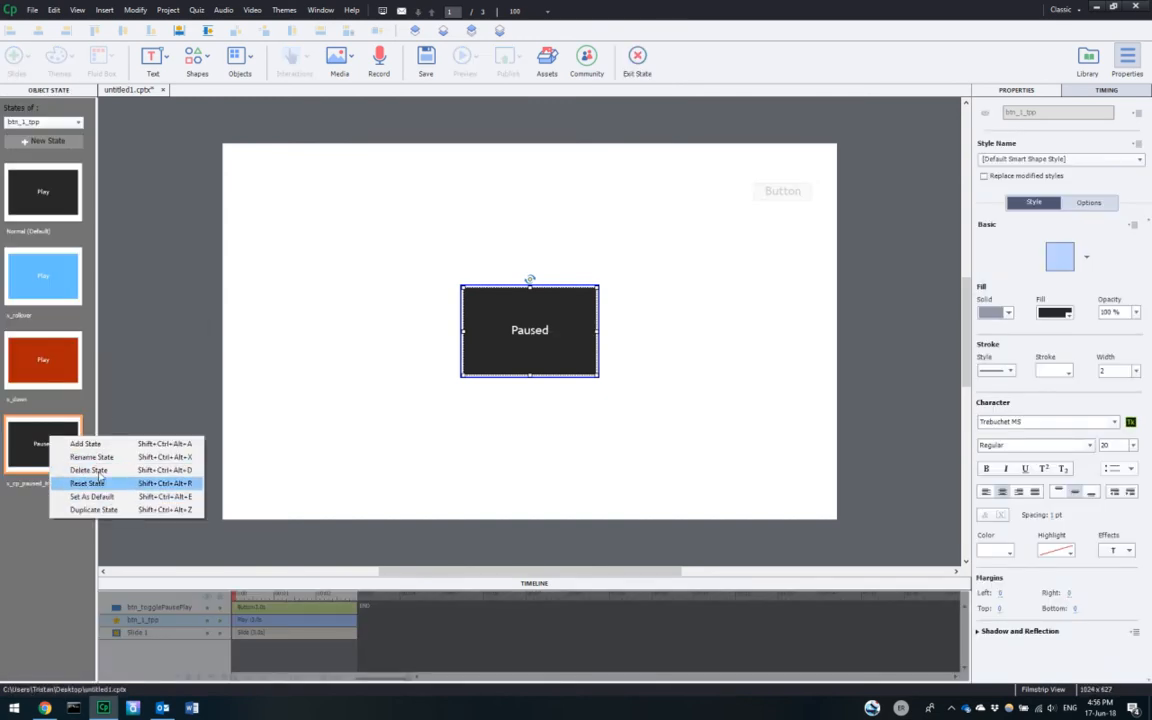
{"action": "key", "text": "Escape"}
{"action": "left_click", "coordinate": [50, 290]}
{"action": "right_click", "coordinate": [50, 290]}
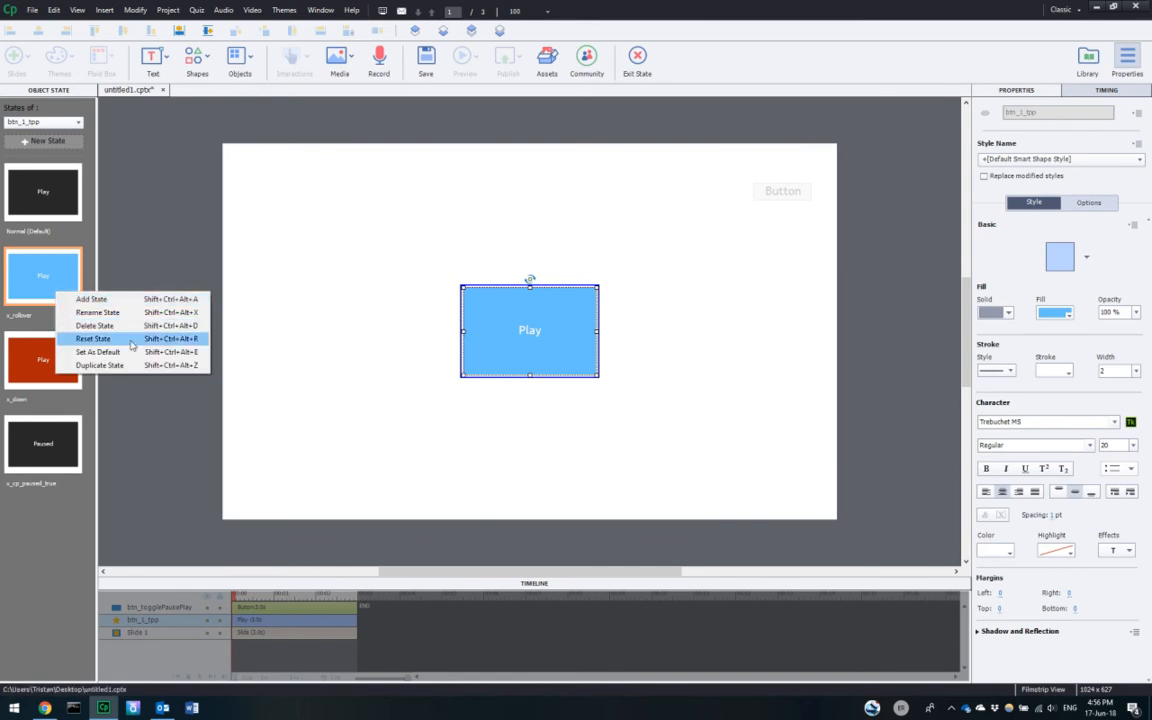
{"action": "left_click", "coordinate": [117, 366]}
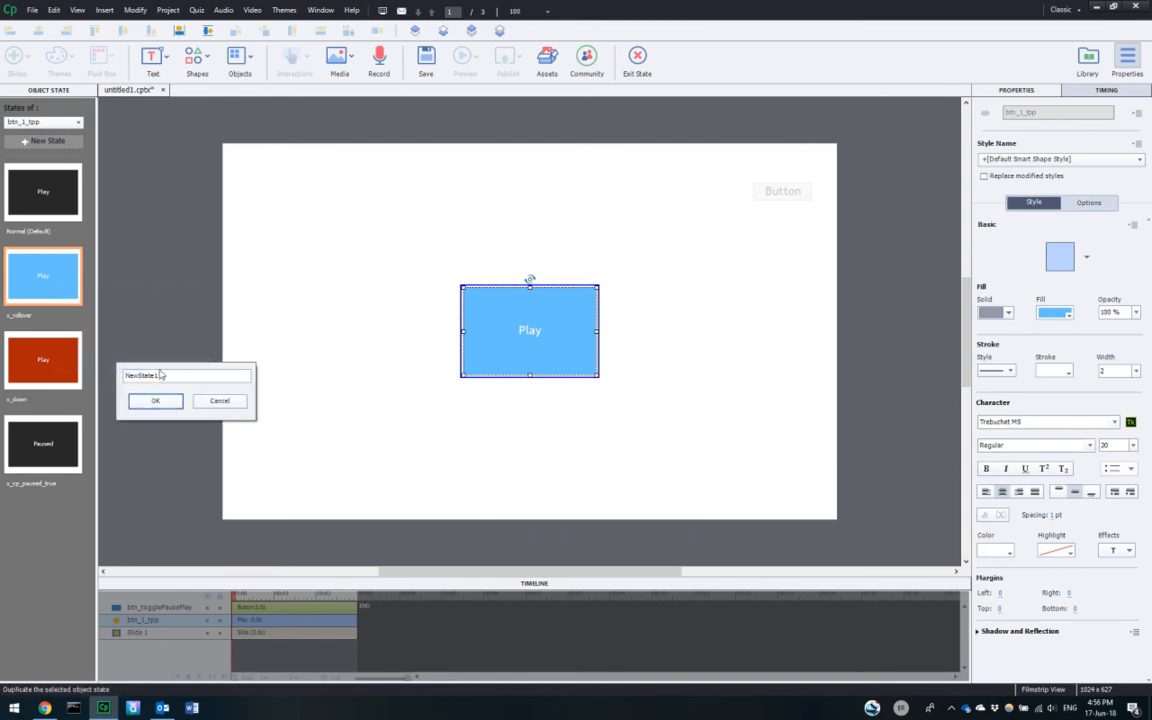
{"action": "type", "text": "x_cp_"}
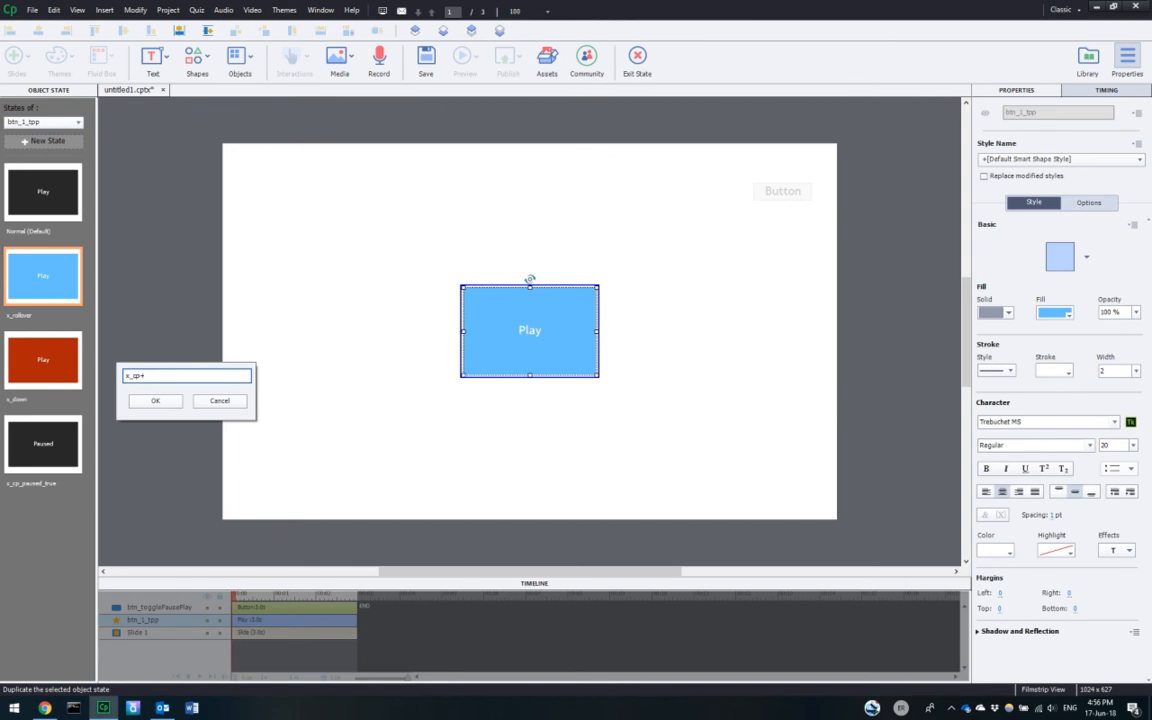
{"action": "type", "text": "paused_true_rollover"}
{"action": "left_click", "coordinate": [155, 401]}
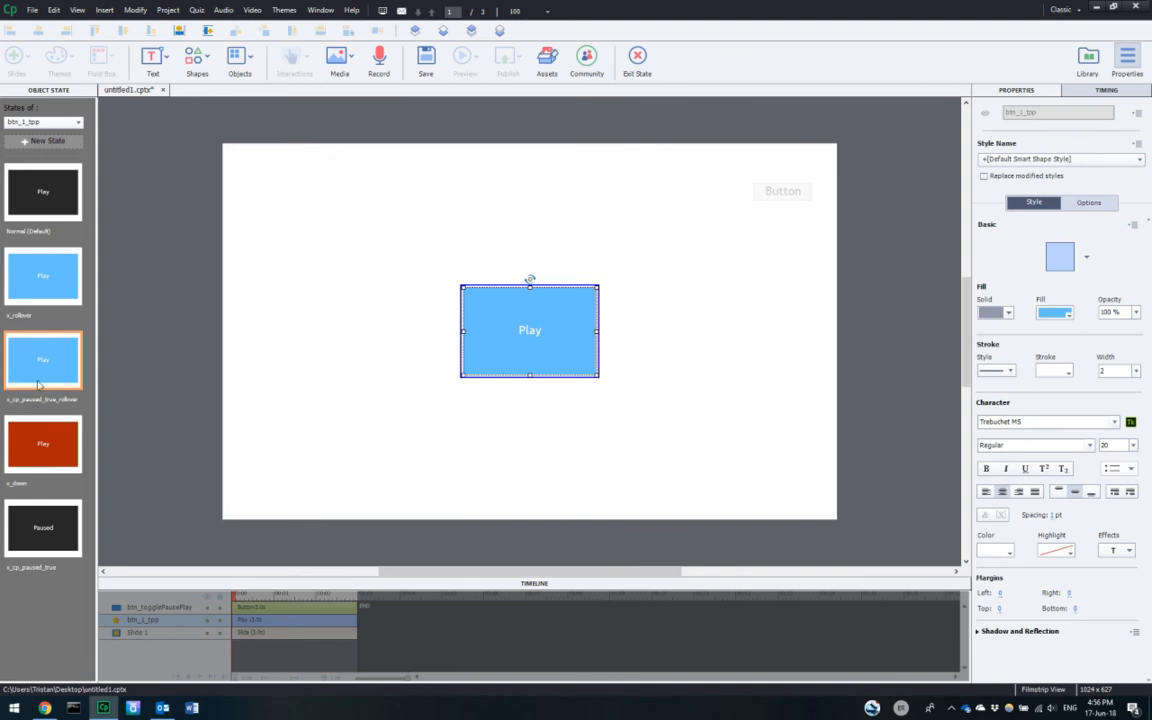
- Change the shape's label to "Paused" in its x_cp_paused_true_rollover state
{"action": "double_click", "coordinate": [542, 327]}
{"action": "type", "text": "Paused"}
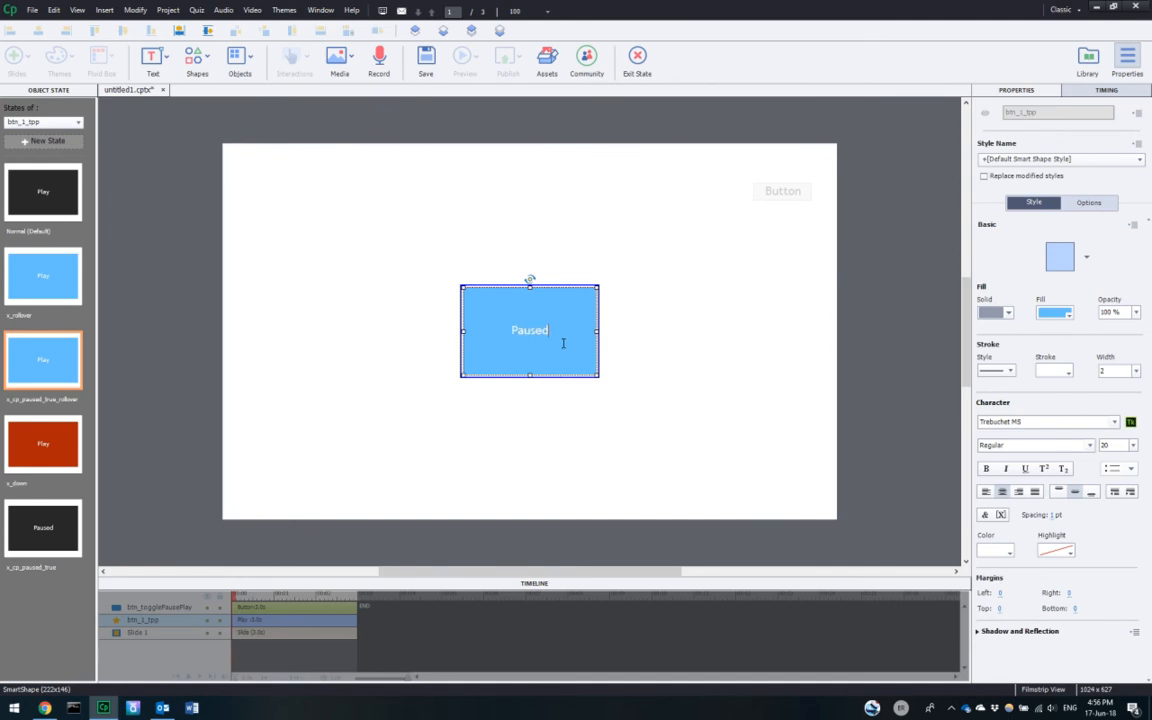
{"action": "left_click", "coordinate": [440, 401]}
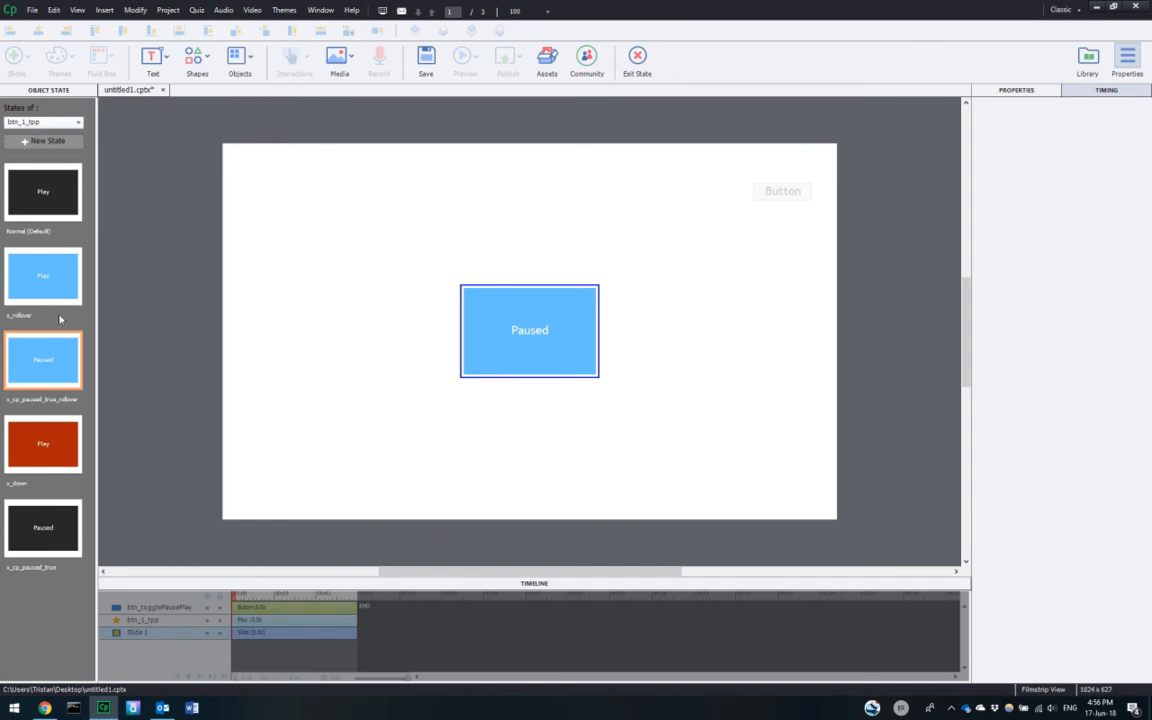
- Duplicate the shape's x_down state as x_cp_paused_true_down
{"action": "left_click", "coordinate": [45, 452]}
{"action": "right_click", "coordinate": [46, 452]}
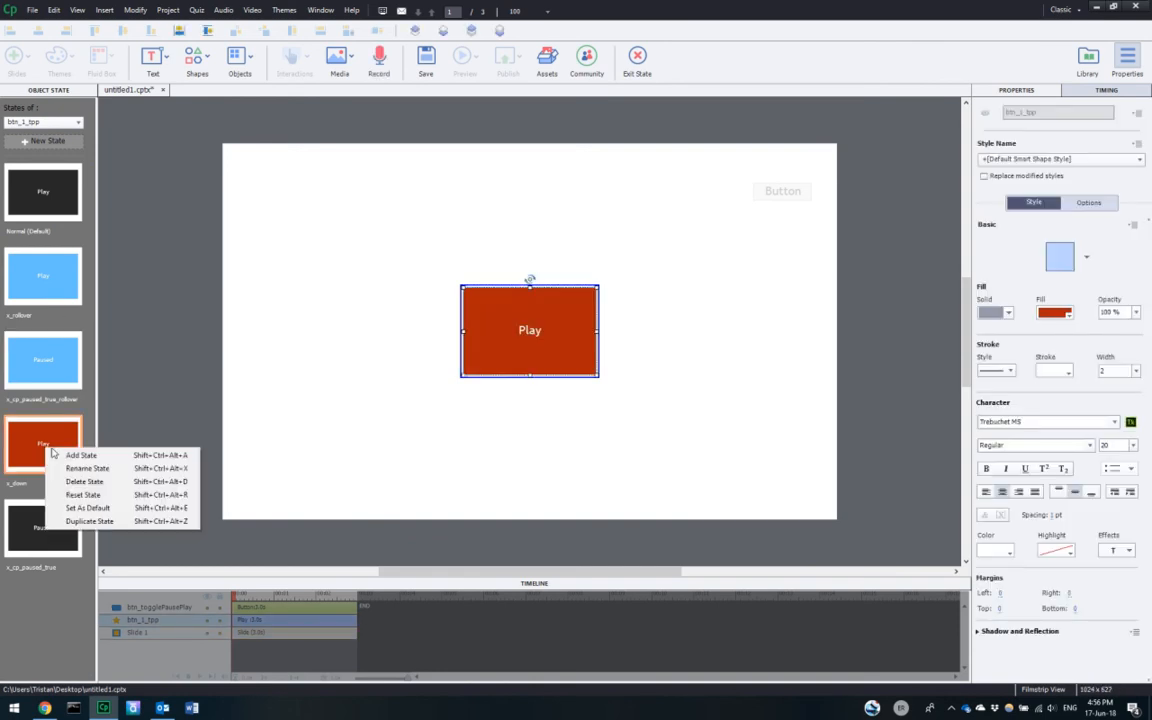
{"action": "left_click", "coordinate": [90, 521]}
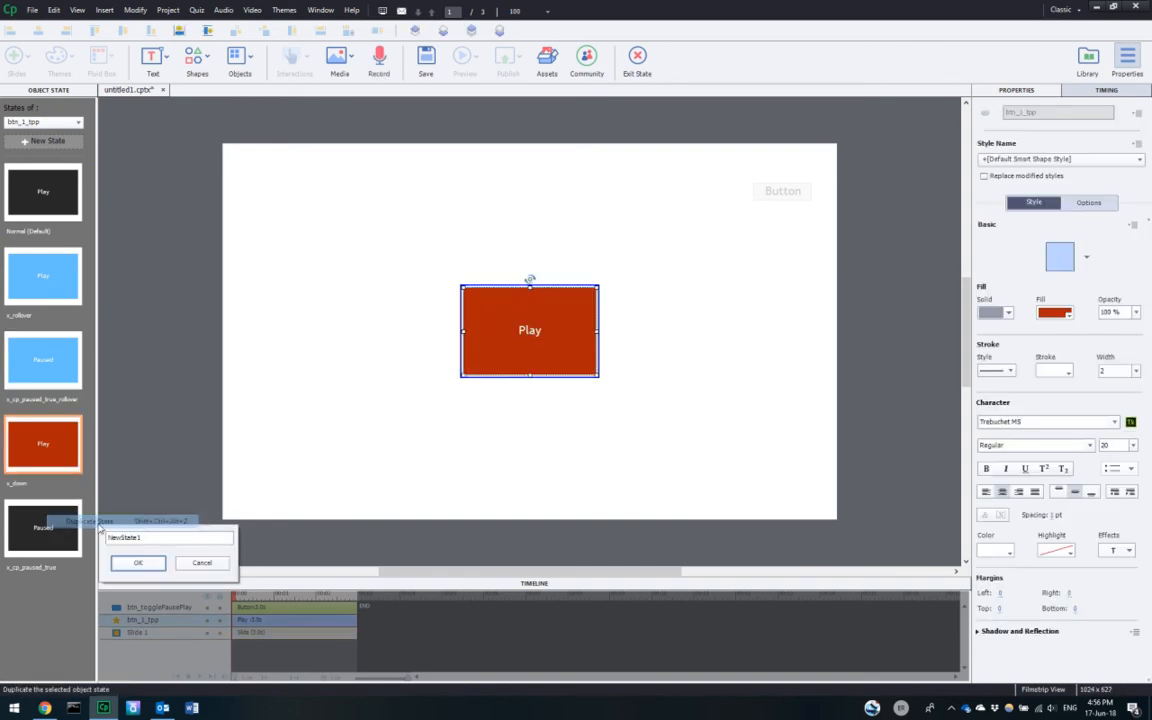
{"action": "double_click", "coordinate": [163, 537]}
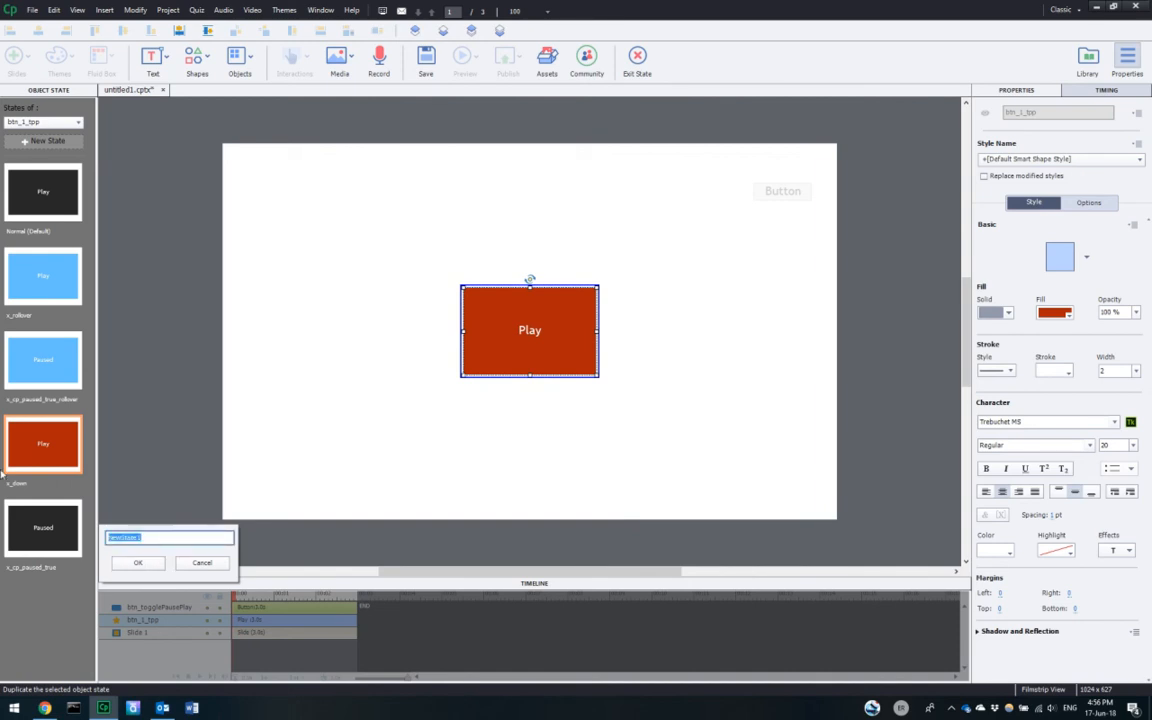
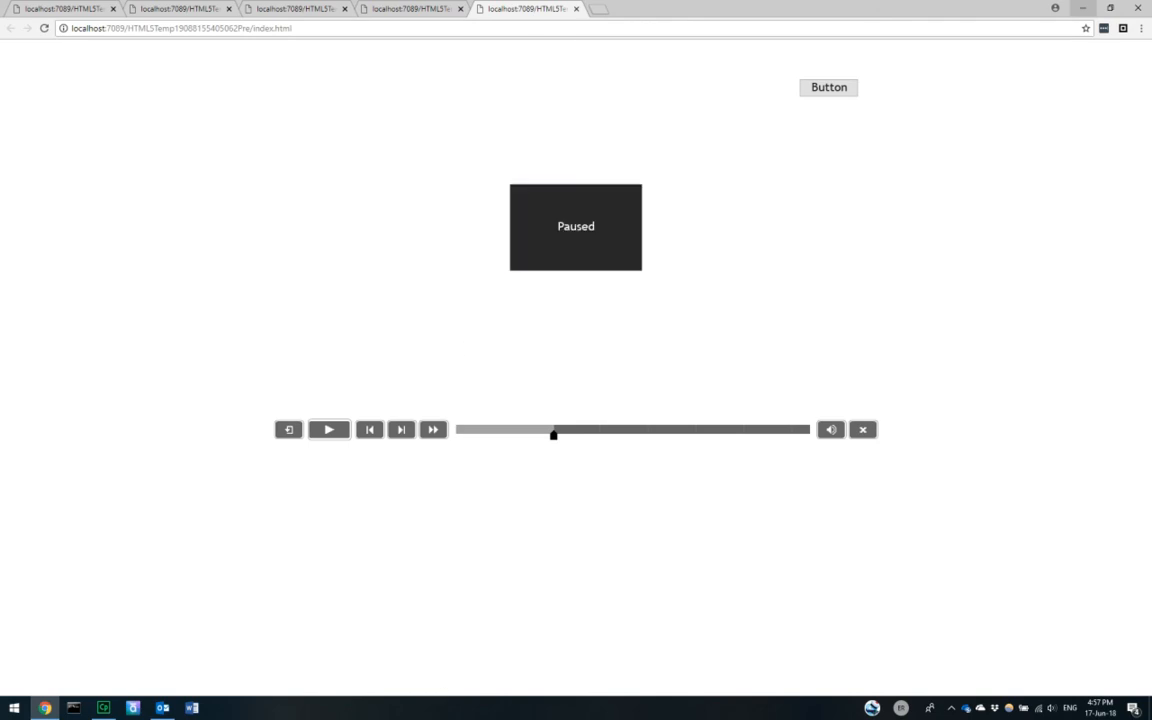
- Switch back to Captivate and rename the btn_1_tpp shape's x_rollover state as x_cp_paused_false_rollover
{"action": "left_click", "coordinate": [103, 707]}
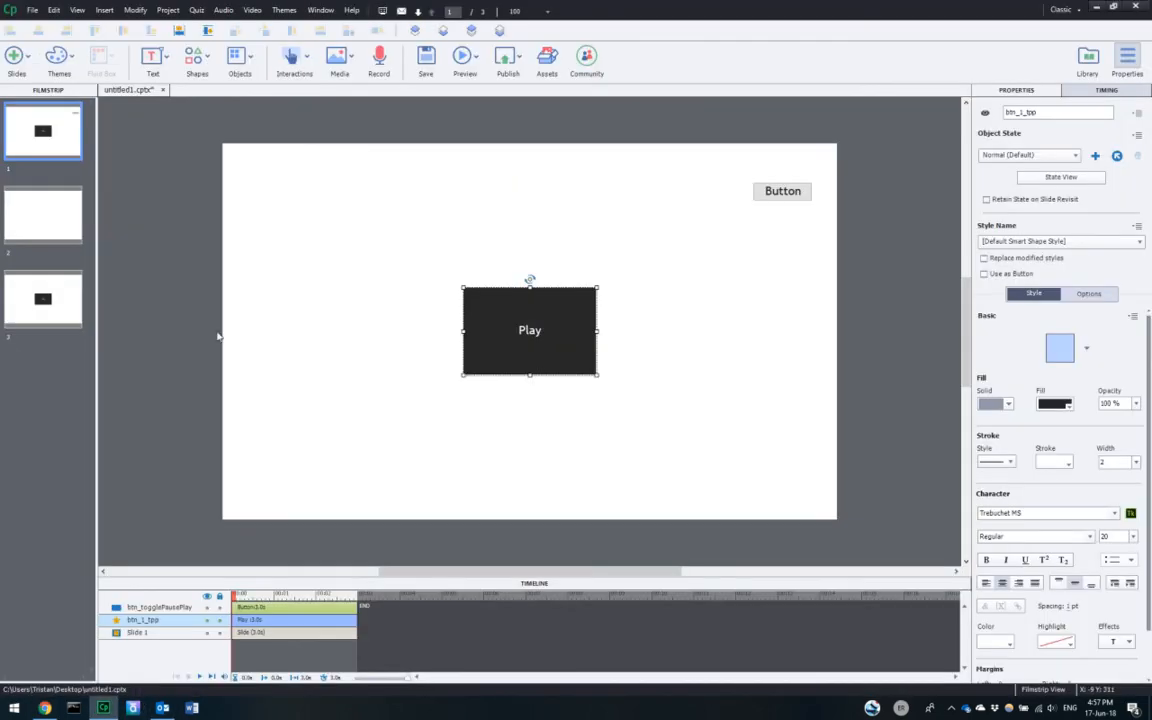
{"action": "left_click", "coordinate": [1061, 176]}
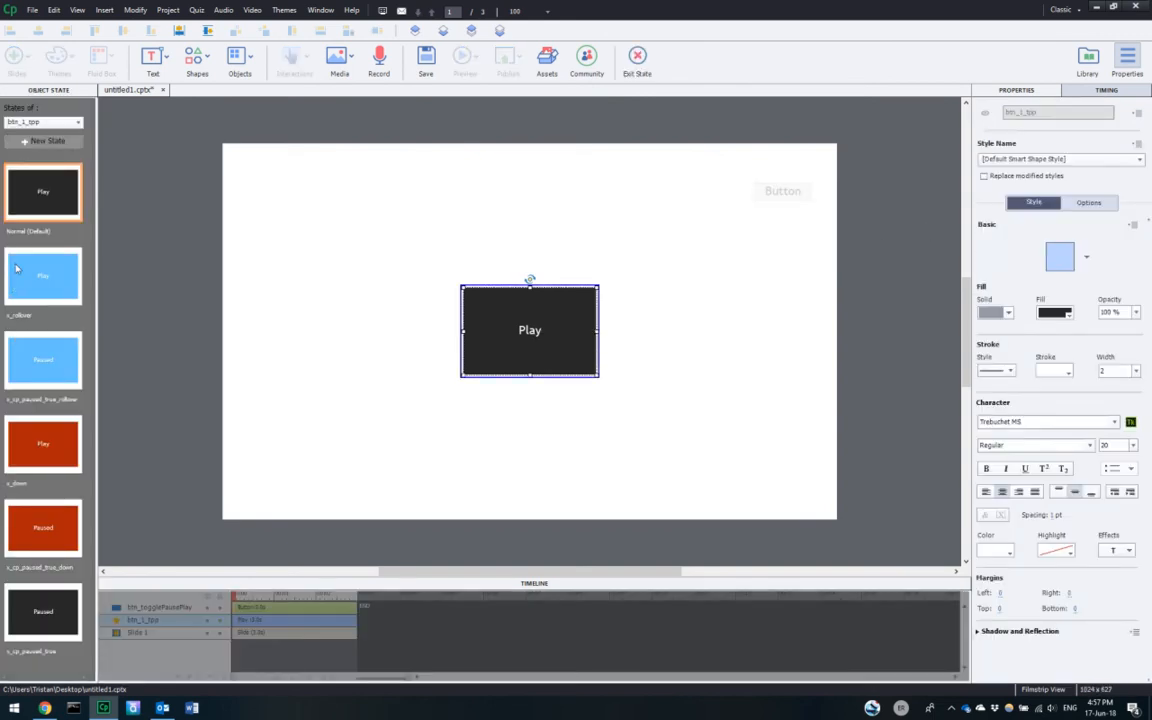
{"action": "left_click", "coordinate": [17, 272]}
{"action": "right_click", "coordinate": [47, 277]}
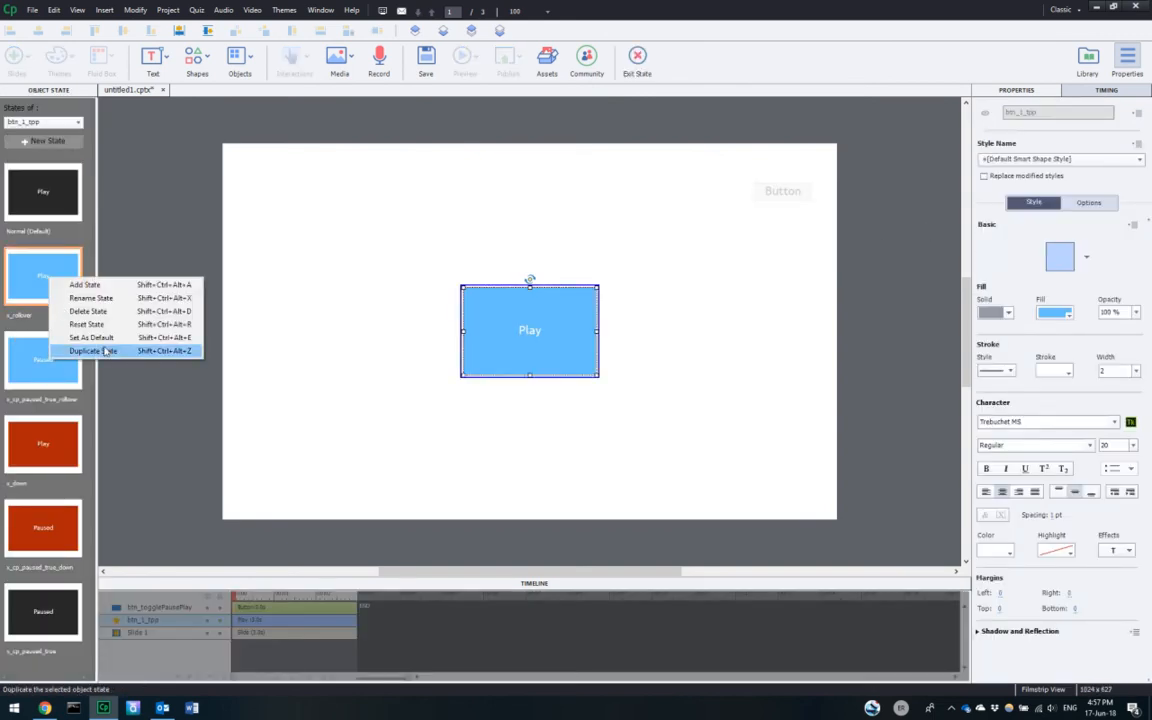
{"action": "left_click", "coordinate": [90, 298]}
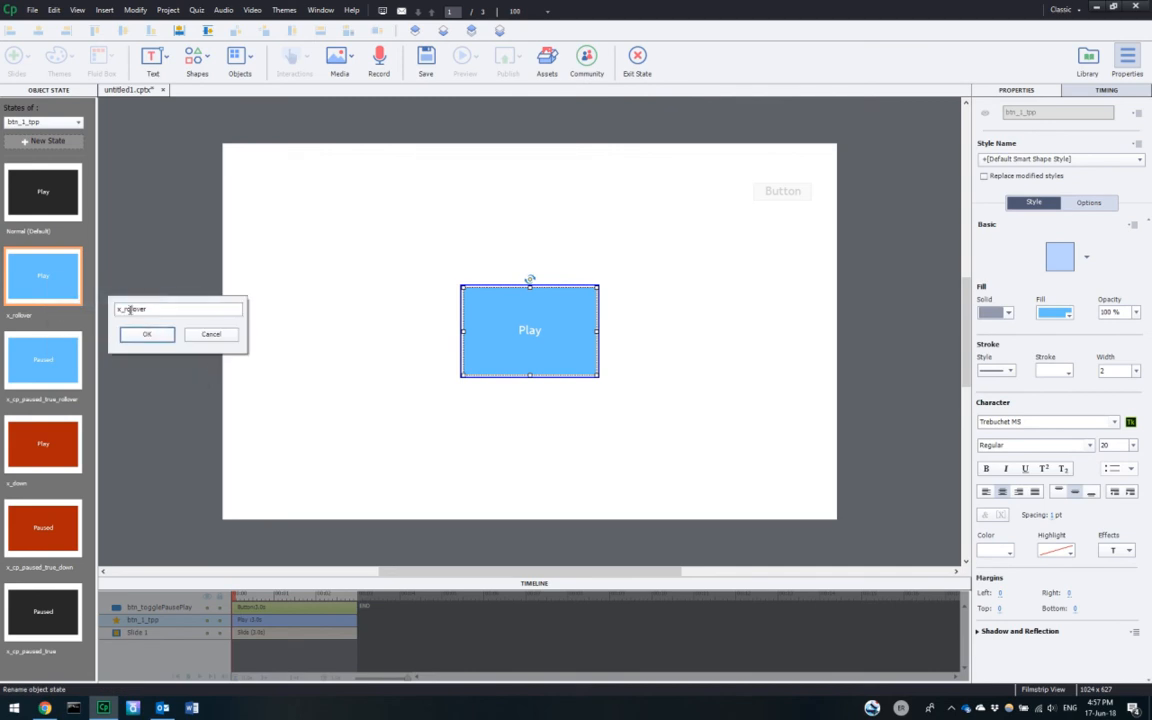
{"action": "left_click", "coordinate": [126, 310]}
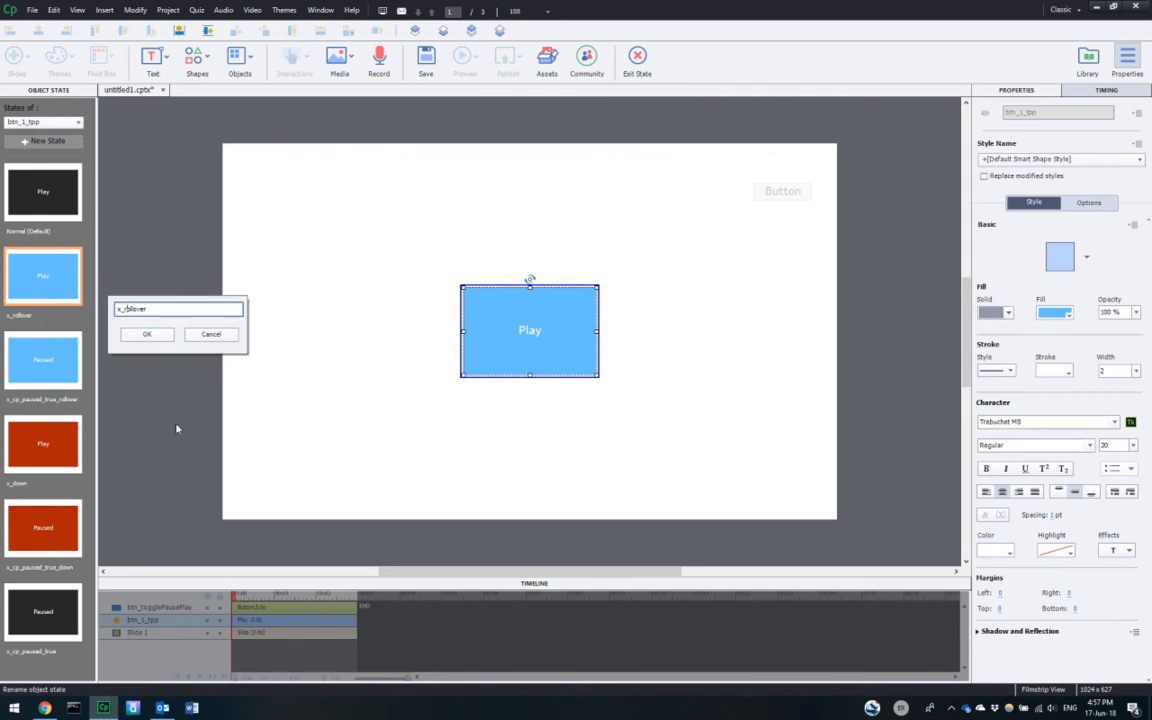
{"action": "type", "text": "cp_paused_false_"}
{"action": "left_click", "coordinate": [155, 334]}
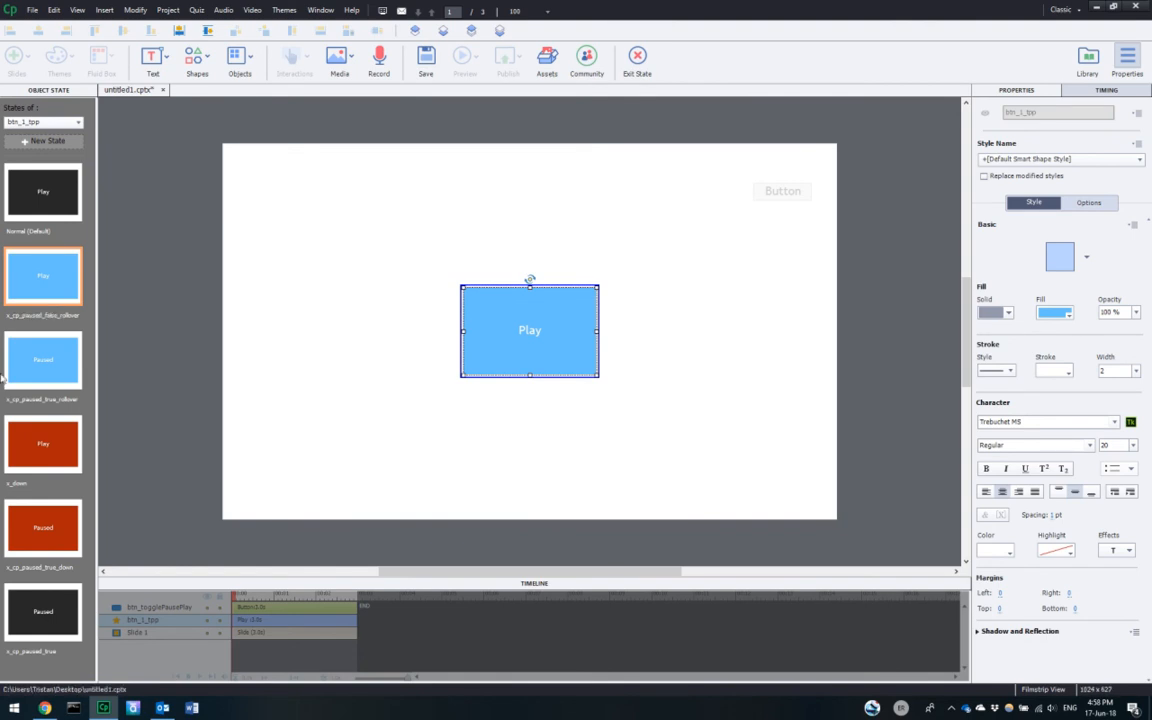
- Rename the shape's x_down state as x_cp_paused_false_down and leave the state view
{"action": "right_click", "coordinate": [45, 443]}
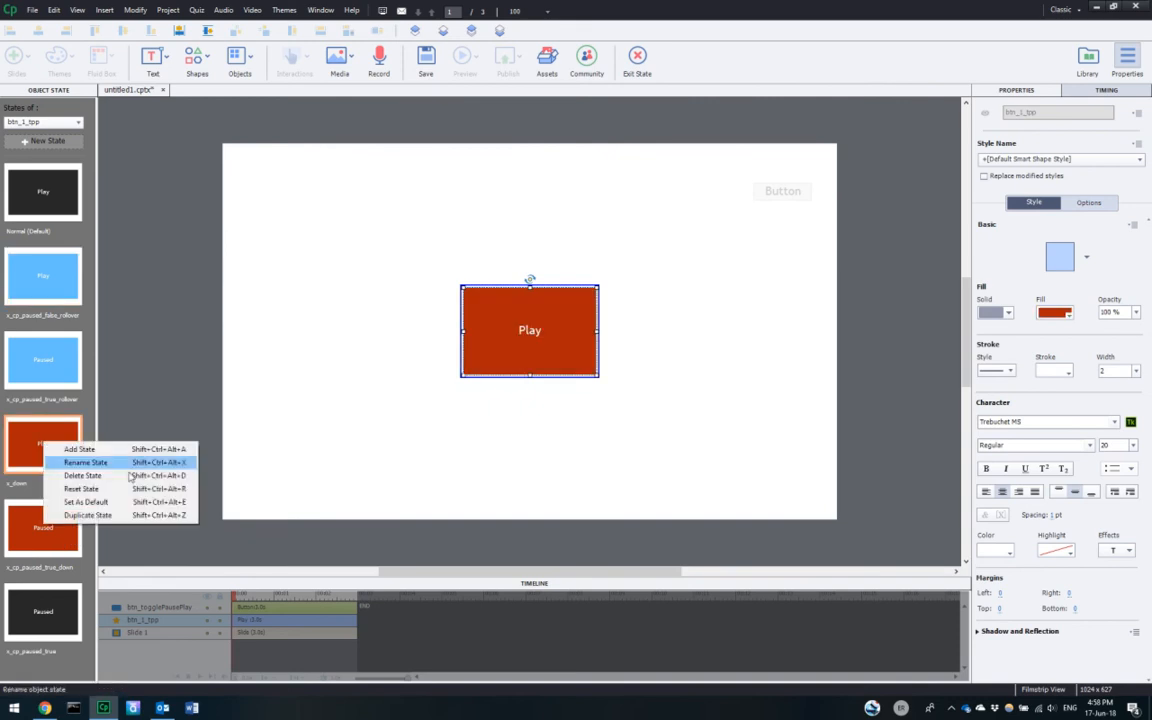
{"action": "left_click", "coordinate": [85, 462]}
{"action": "left_click", "coordinate": [121, 476]}
{"action": "type", "text": "cp_paused_"}
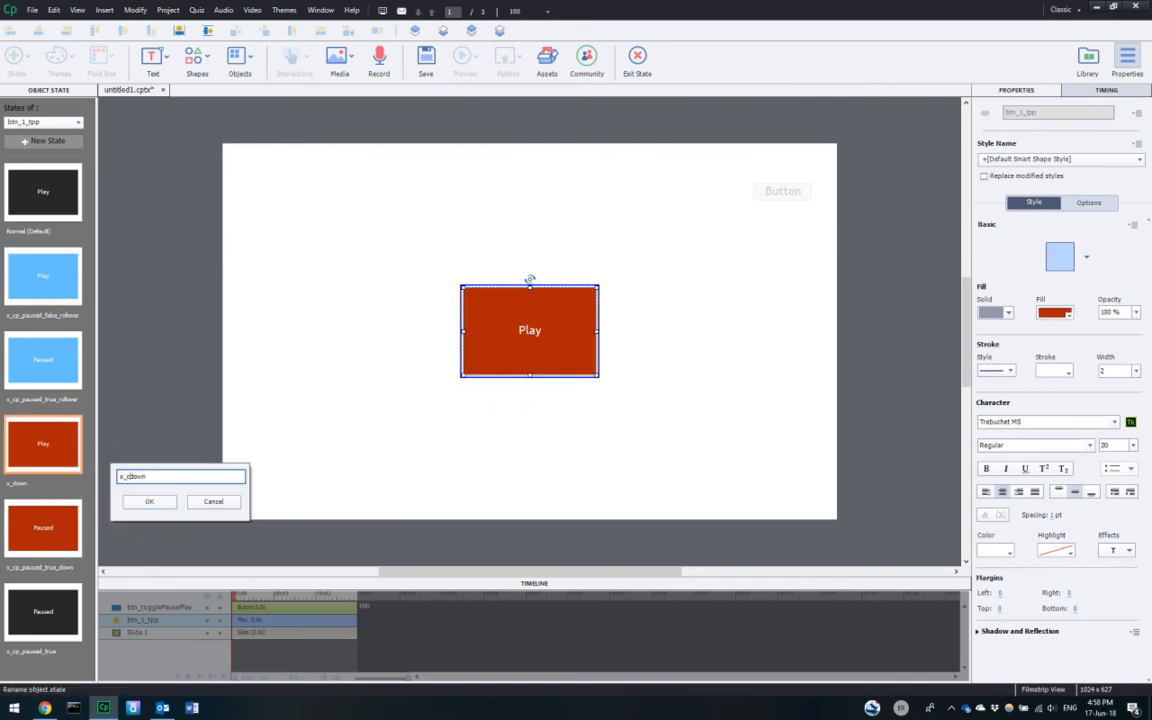
{"action": "type", "text": "false_"}
{"action": "key", "text": "Return"}
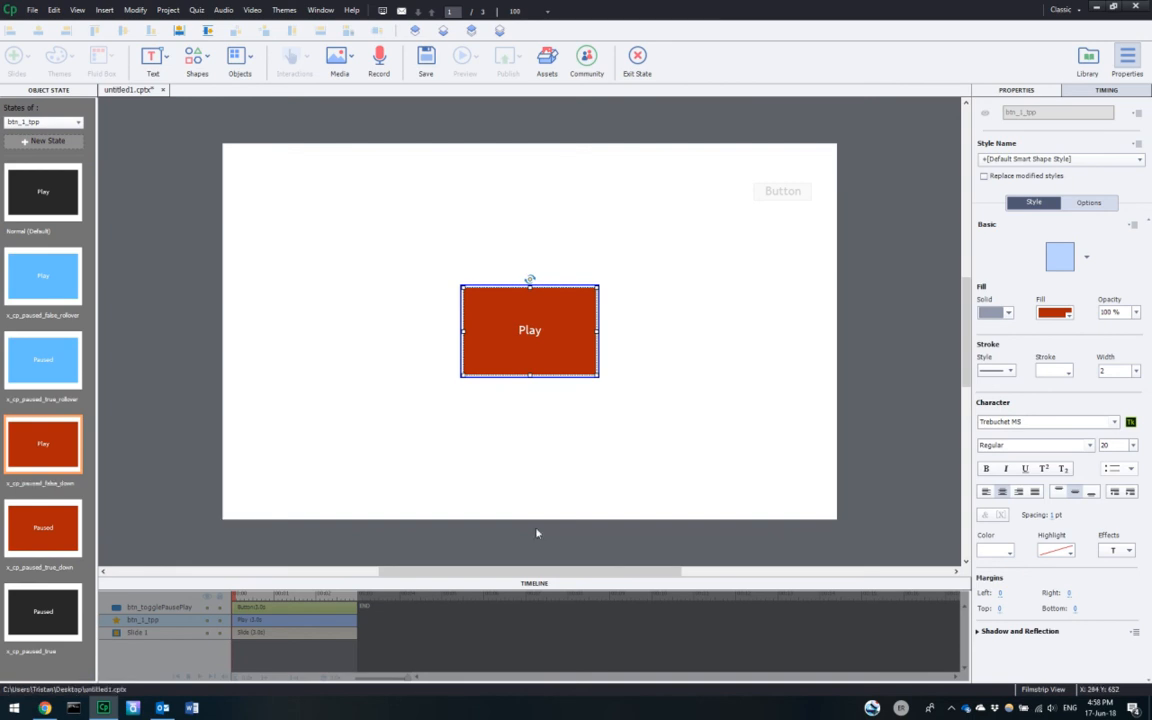
{"action": "left_click", "coordinate": [637, 55]}
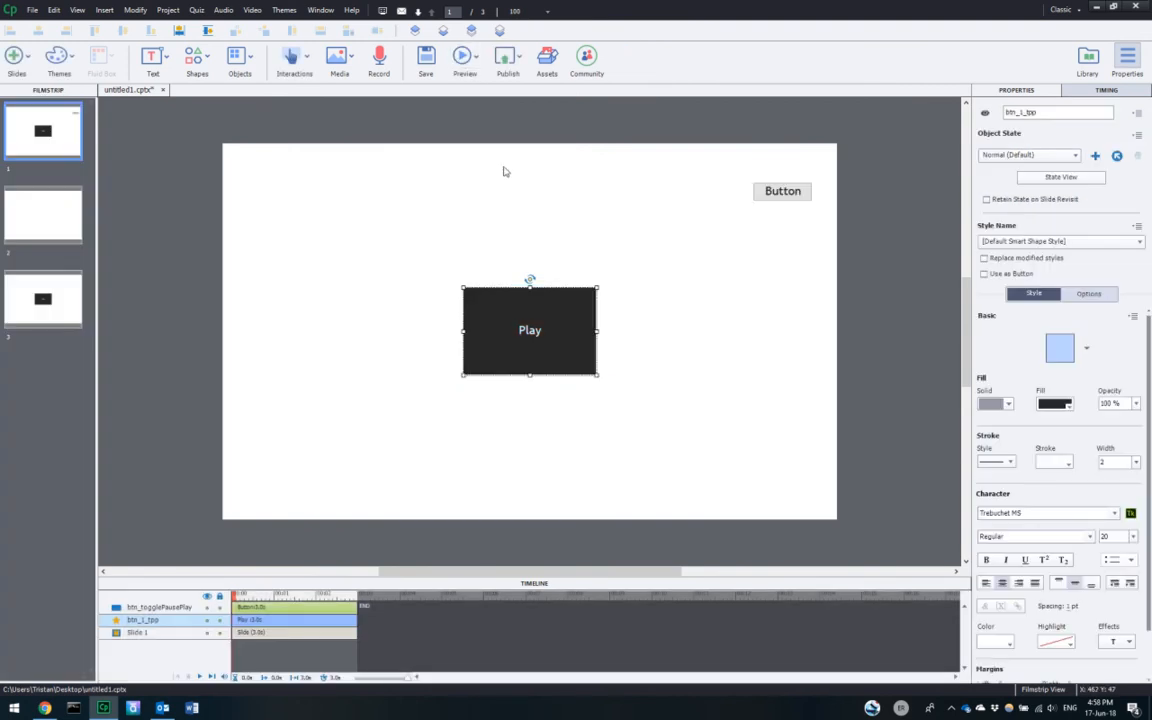
- Preview the project as HTML5 in the browser and test the Play shape's rollover and down states while playing and paused
{"action": "left_click", "coordinate": [474, 70]}
{"action": "left_click", "coordinate": [496, 213]}
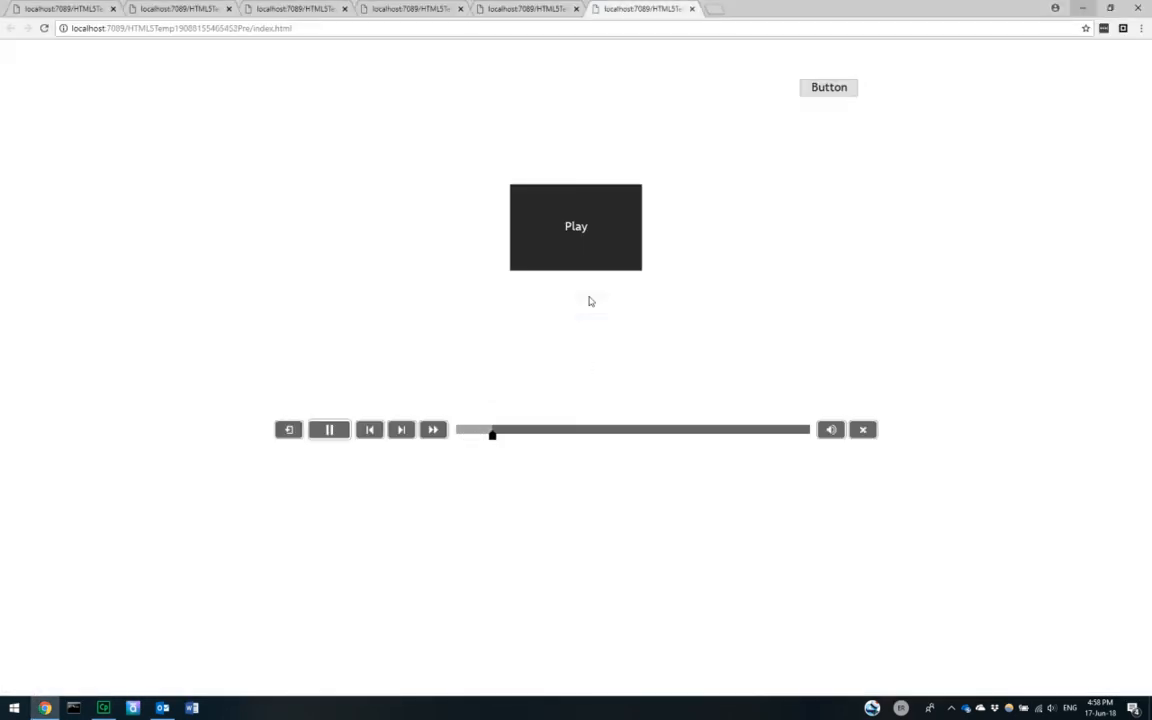
{"action": "left_click", "coordinate": [554, 204]}
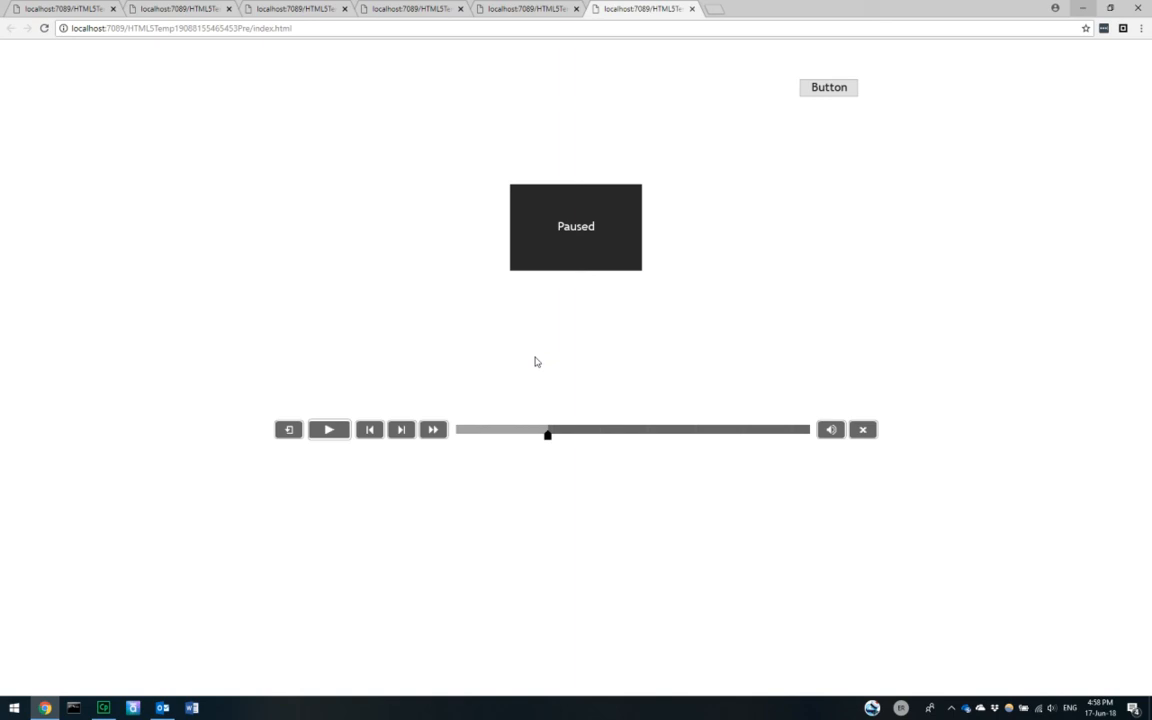
{"action": "left_click", "coordinate": [482, 430]}
{"action": "left_click", "coordinate": [562, 253]}
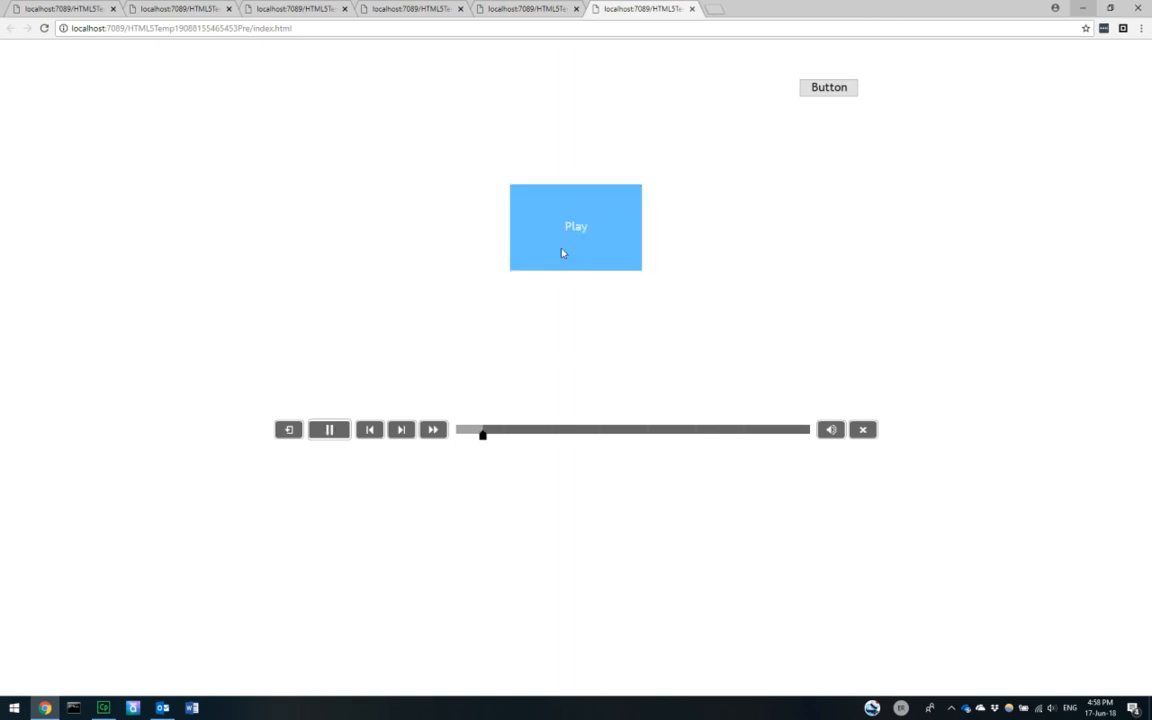
{"action": "left_click", "coordinate": [591, 234]}
{"action": "left_click", "coordinate": [566, 248]}
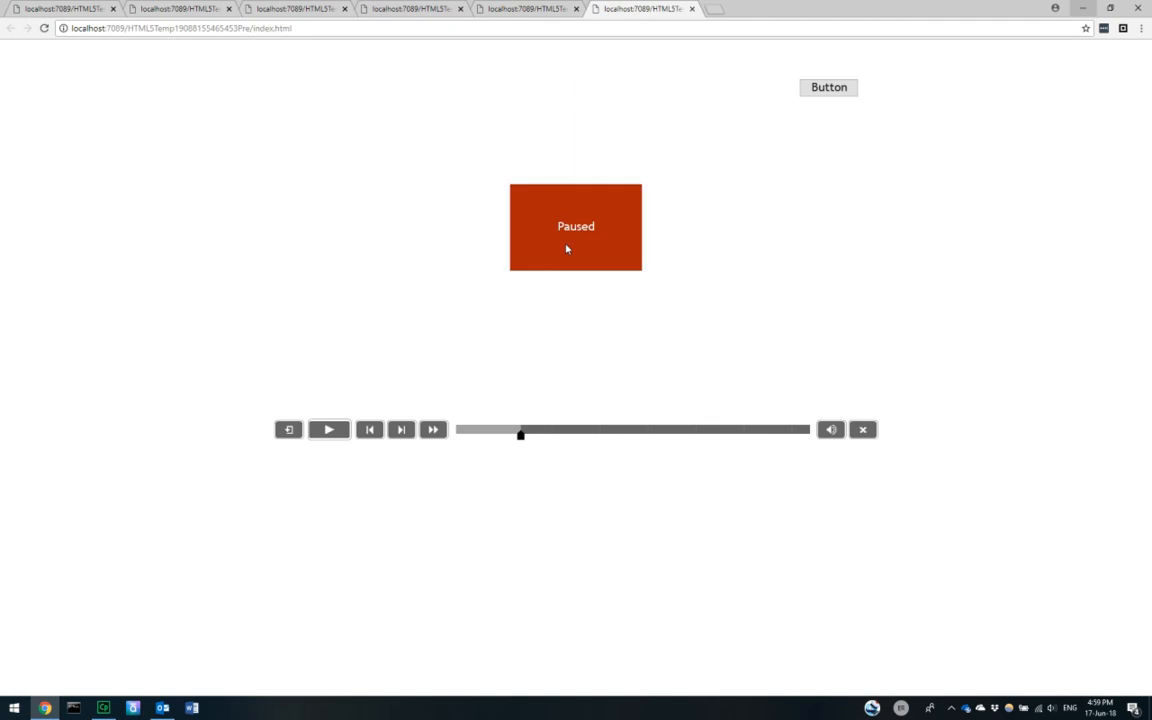
{"action": "left_click", "coordinate": [329, 430]}
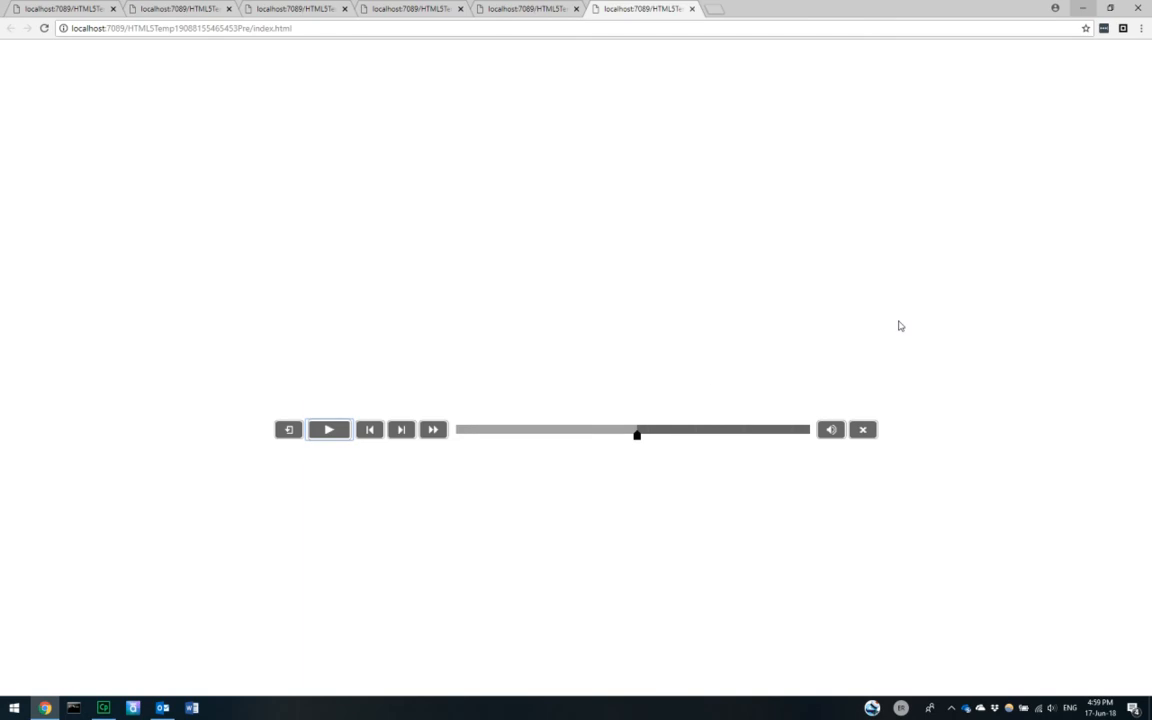
{"action": "left_click", "coordinate": [1081, 11]}
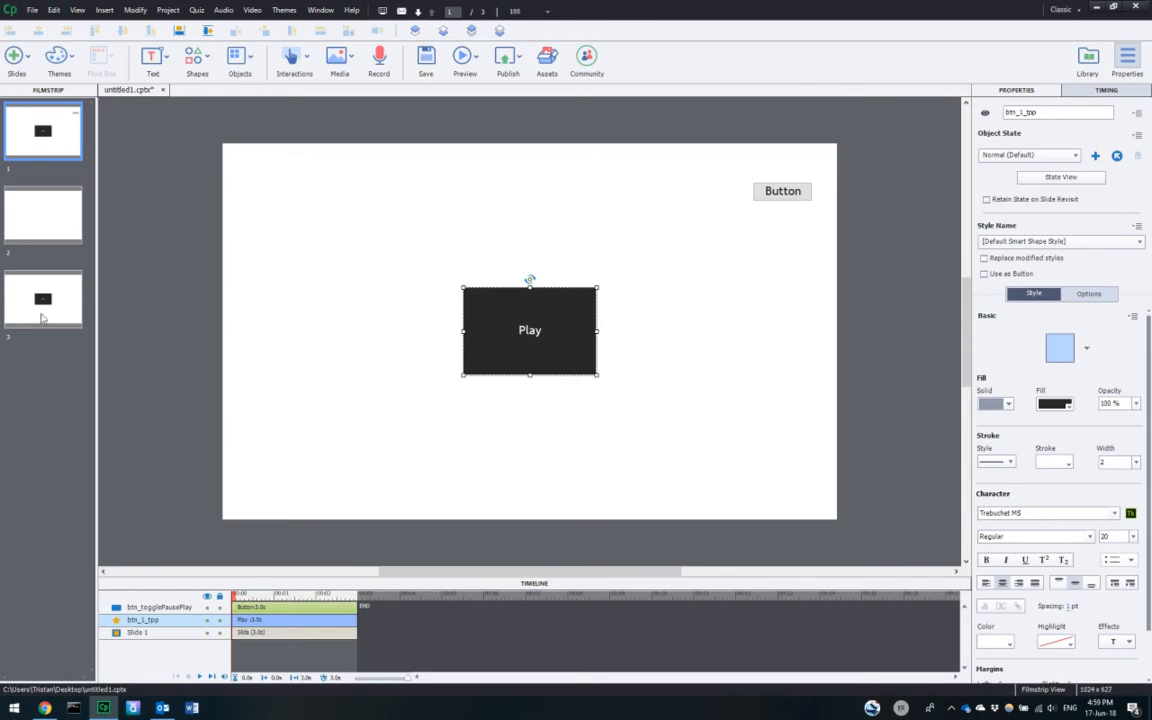
- Compare the Play smart shapes on slides 1 and 3, finishing with slide 3's shape selected
{"action": "left_click", "coordinate": [42, 327]}
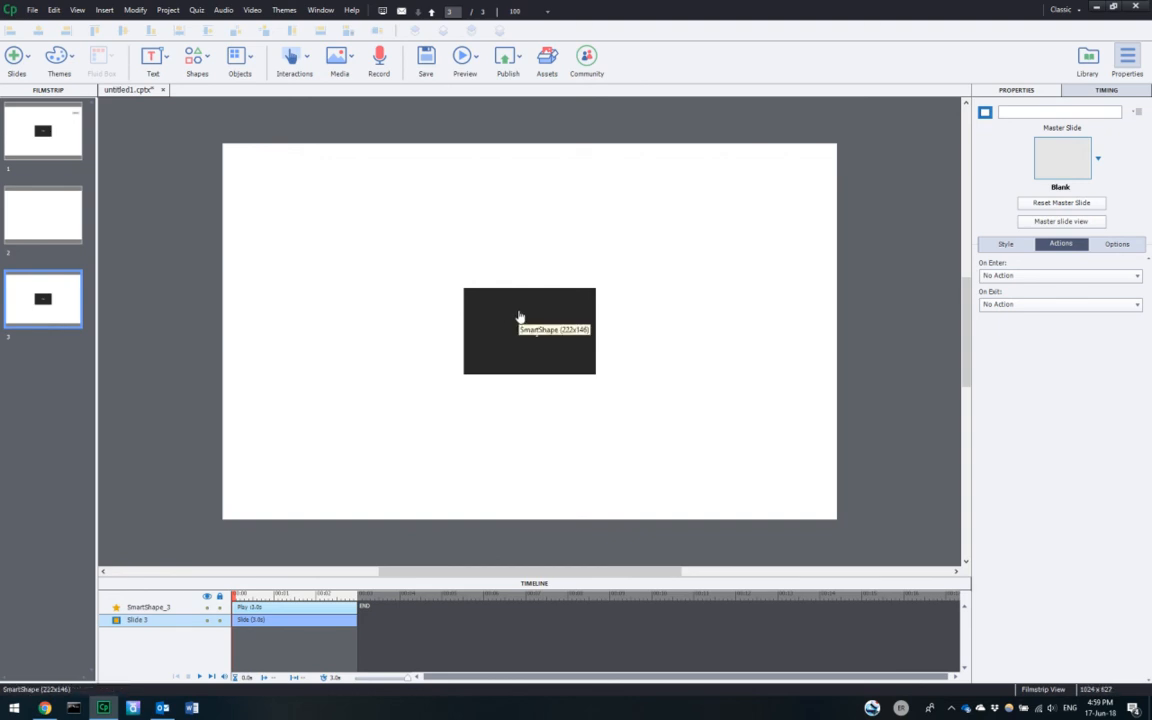
{"action": "left_click", "coordinate": [68, 110]}
{"action": "left_click", "coordinate": [484, 298]}
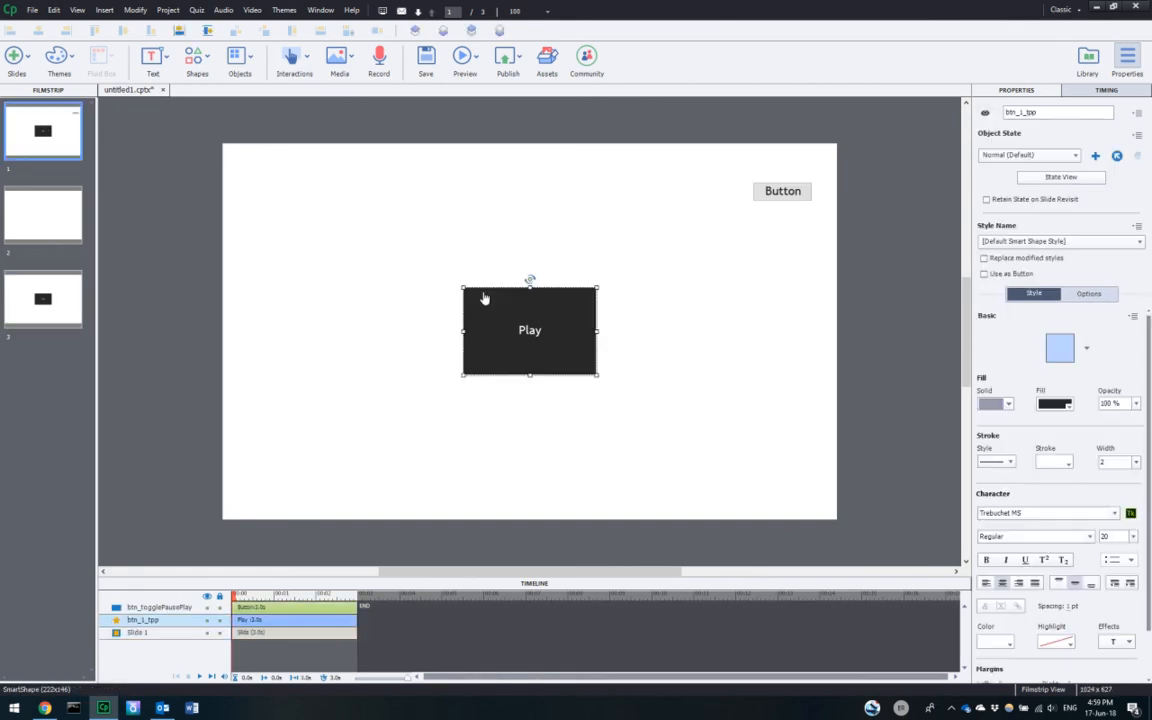
{"action": "left_click", "coordinate": [48, 296]}
{"action": "left_click", "coordinate": [525, 357]}
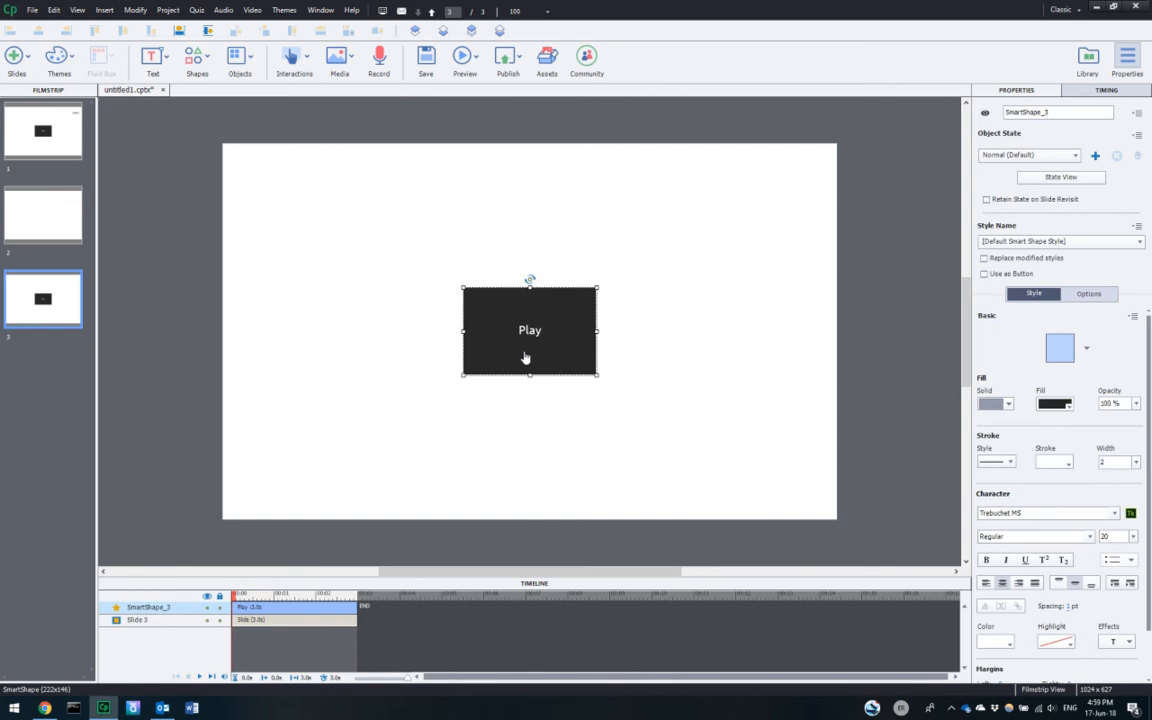
- Replace the Play smart shape on slide 3 with a pasted copy of the btn_1_tpp shape
{"action": "key", "text": "Delete"}
{"action": "key", "text": "Return"}
{"action": "key", "text": "ctrl+v"}
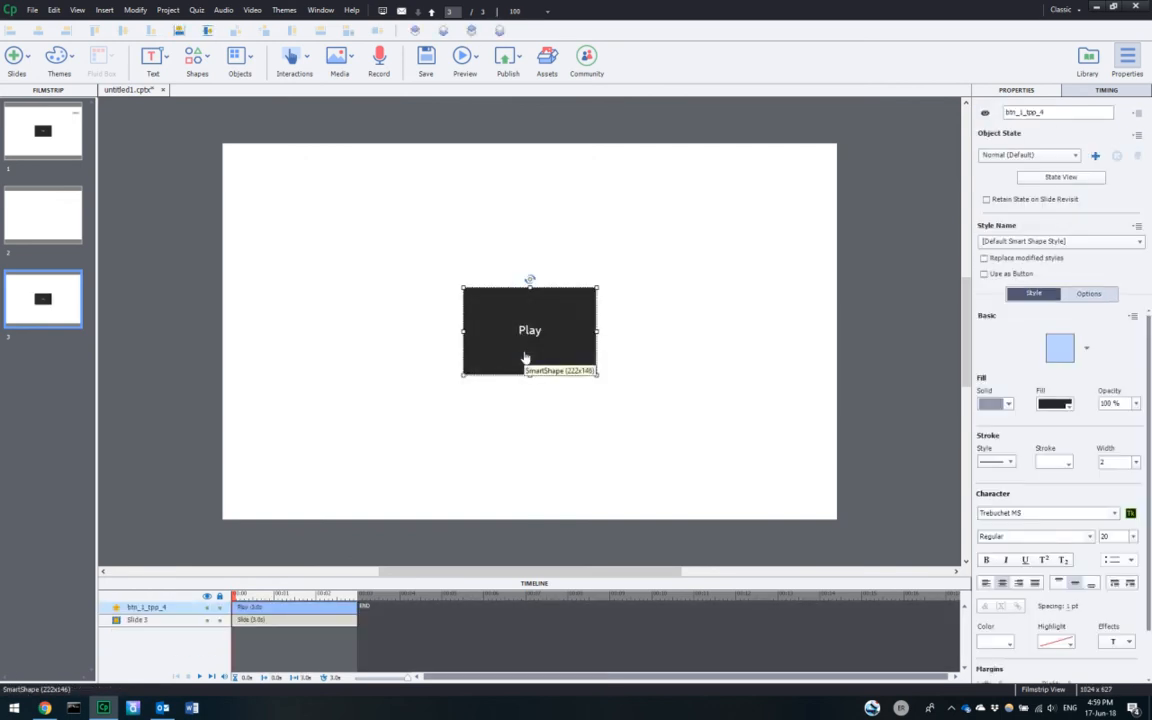
- Rename the pasted Play shape on slide 3 as btn_2_tpp
{"action": "left_click", "coordinate": [1058, 112]}
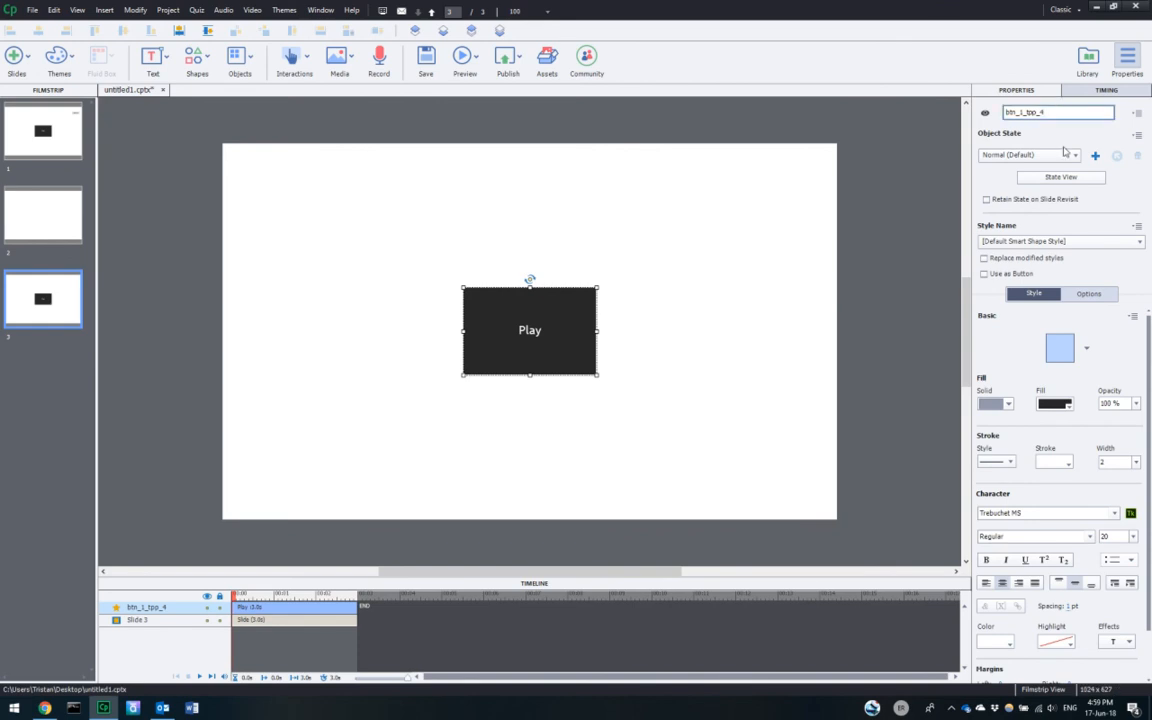
{"action": "key", "text": "shift+Left"}
{"action": "key", "text": "shift+Left"}
{"action": "key", "text": "shift+Left"}
{"action": "key", "text": "Left"}
{"action": "key", "text": "BackSpace"}
{"action": "type", "text": "2"}
{"action": "key", "text": "Right"}
{"action": "key", "text": "Right"}
{"action": "key", "text": "Right"}
{"action": "key", "text": "Right"}
{"action": "key", "text": "shift+Right"}
{"action": "key", "text": "shift+Right"}
{"action": "key", "text": "BackSpace"}
{"action": "left_click", "coordinate": [105, 188]}
- Set slide 1's on-enter xcmndAddEventListener value to "#_tpp, click, btn_togglePausePlay, success" so it targets every shape with the _tpp suffix
{"action": "left_click", "coordinate": [52, 130]}
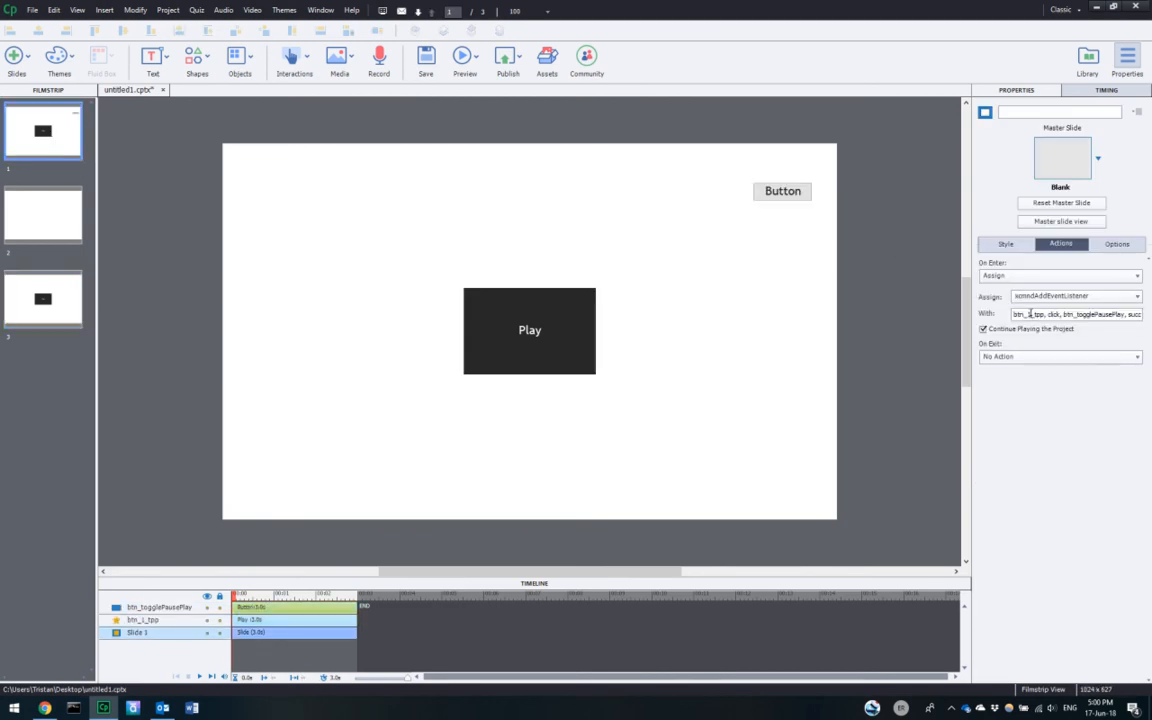
{"action": "left_click_drag", "start_coordinate": [1034, 314], "coordinate": [1008, 320]}
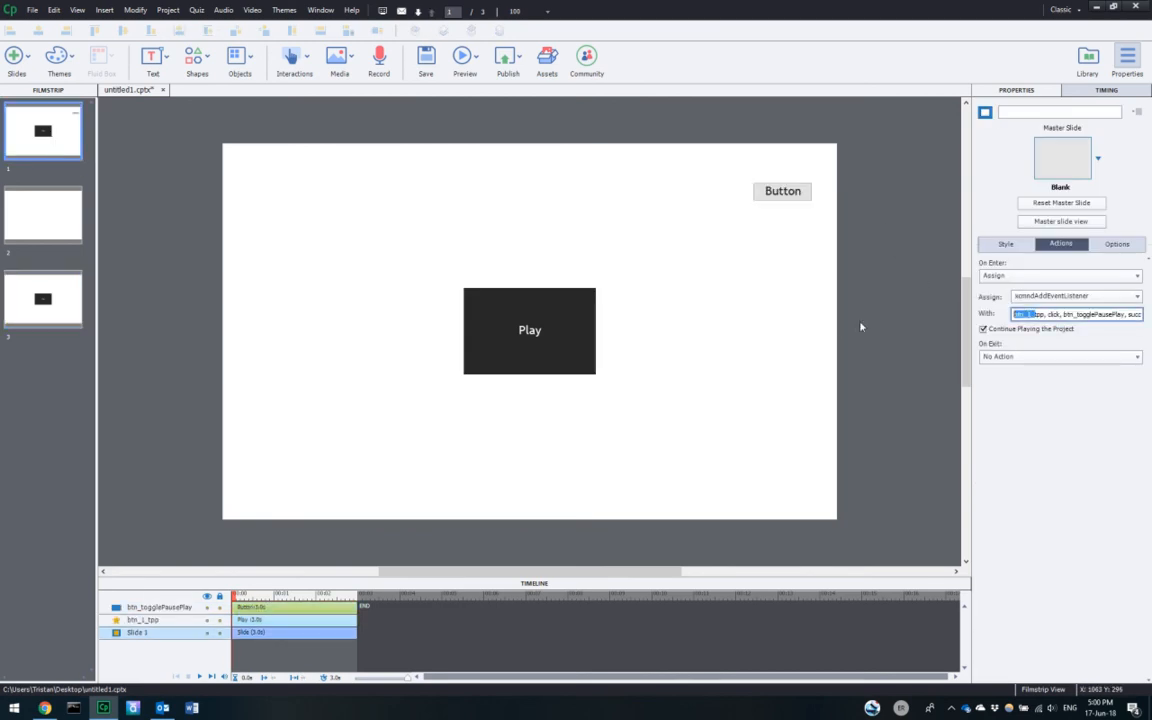
{"action": "left_click", "coordinate": [1030, 315]}
{"action": "key", "text": "shift+Right"}
{"action": "key", "text": "shift+Right"}
{"action": "key", "text": "shift+Right"}
{"action": "type", "text": "tpb"}
{"action": "key", "text": "BackSpace"}
{"action": "key", "text": "BackSpace"}
{"action": "key", "text": "BackSpace"}
{"action": "key", "text": "BackSpace"}
{"action": "key", "text": "BackSpace"}
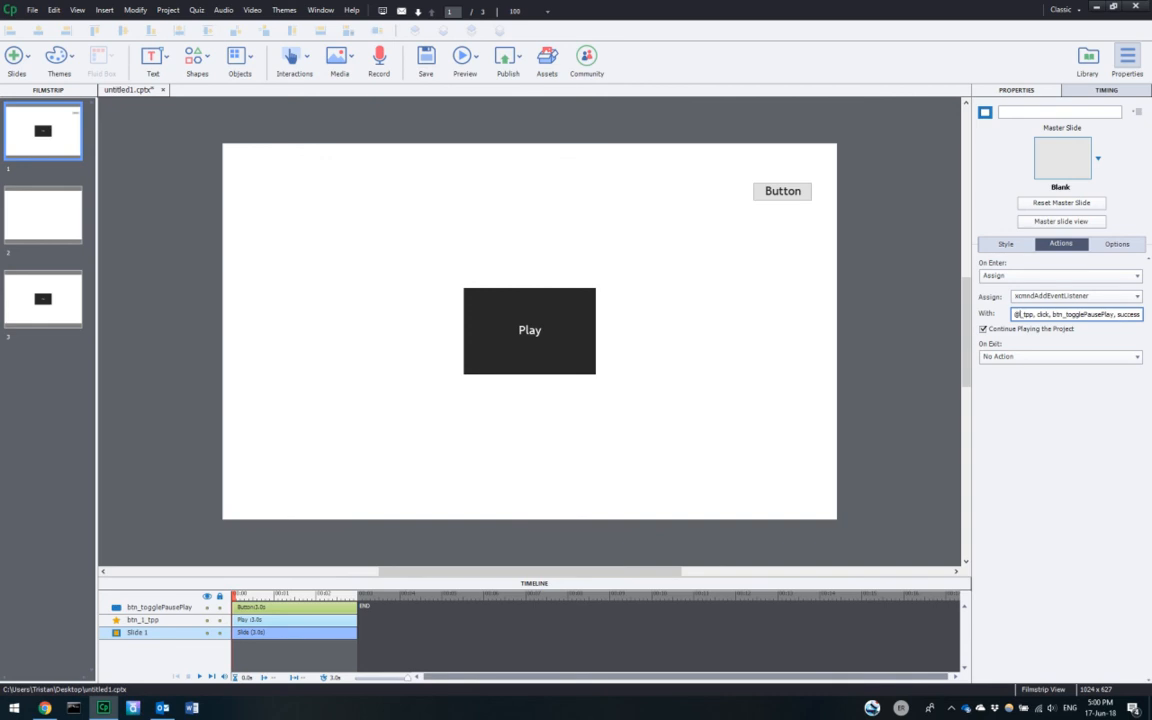
{"action": "key", "text": "BackSpace"}
{"action": "type", "text": "#"}
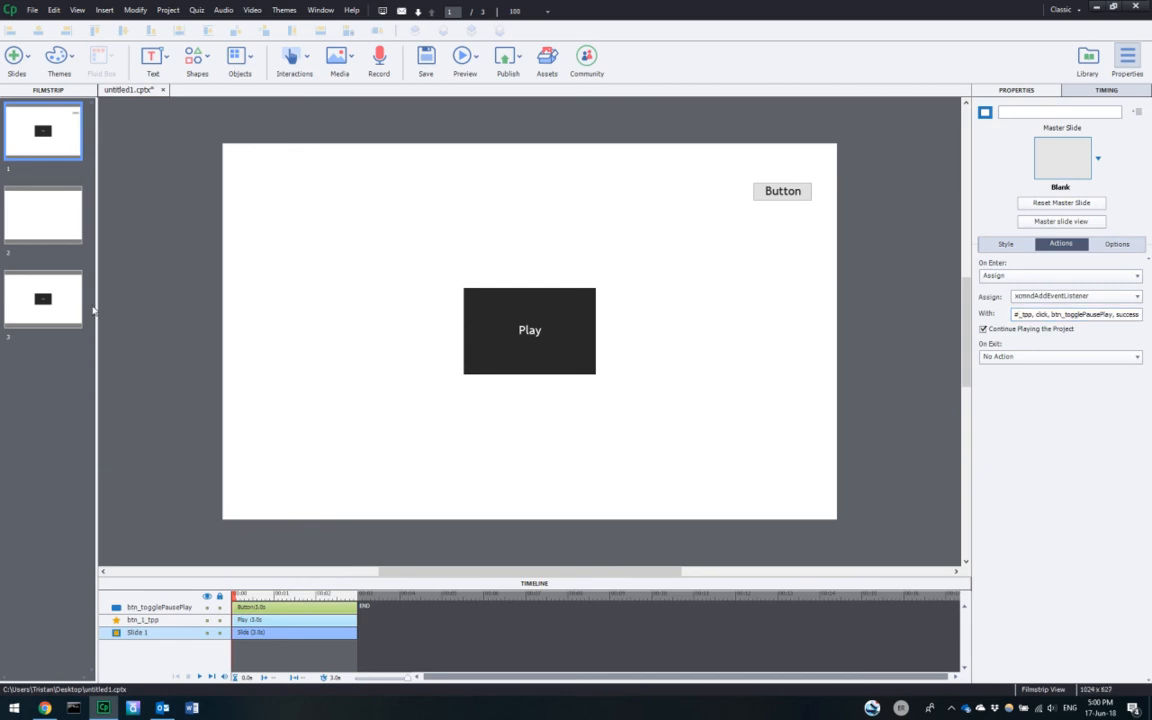
- Preview the project as HTML5 in the browser and test toggling pause and play with the shapes on slides 1 and 3
{"action": "left_click", "coordinate": [536, 320]}
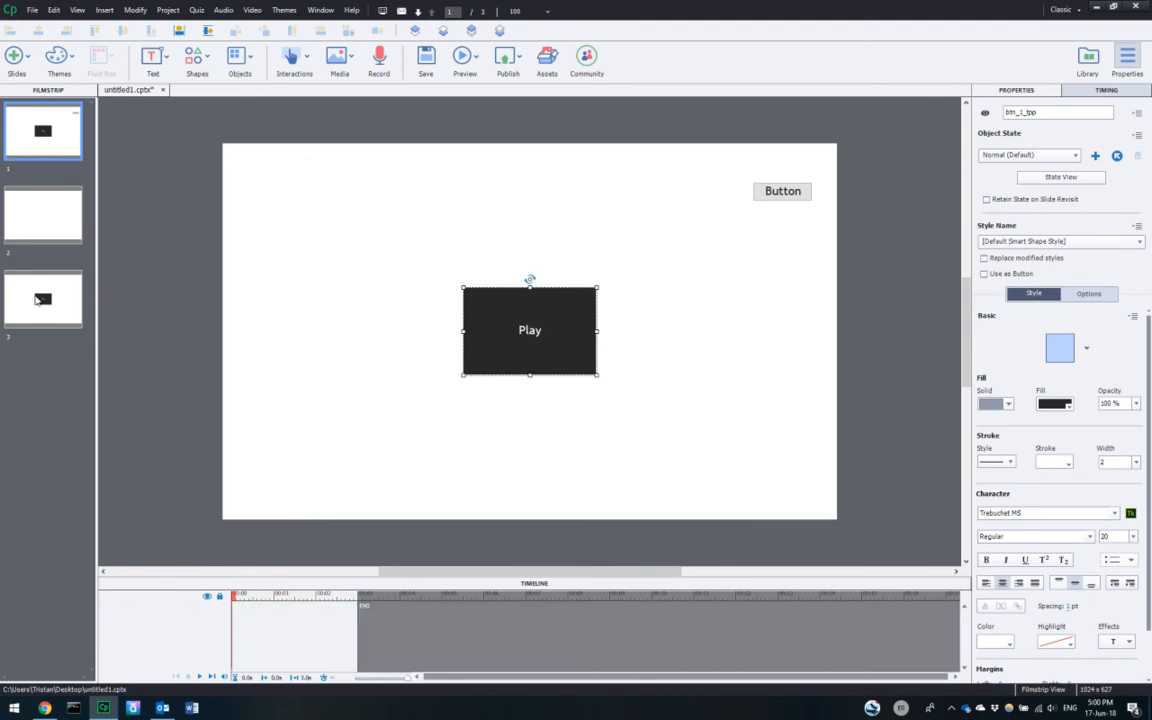
{"action": "left_click", "coordinate": [37, 300]}
{"action": "left_click", "coordinate": [42, 130]}
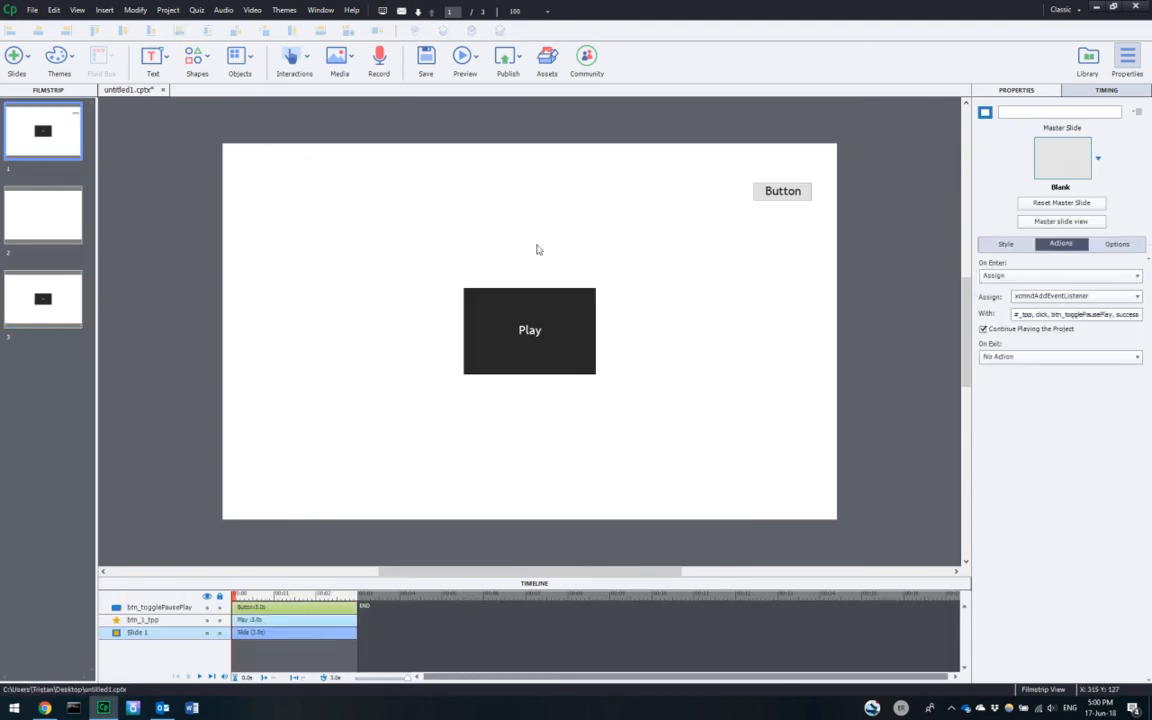
{"action": "left_click", "coordinate": [1016, 314]}
{"action": "left_click", "coordinate": [465, 57]}
{"action": "left_click", "coordinate": [539, 219]}
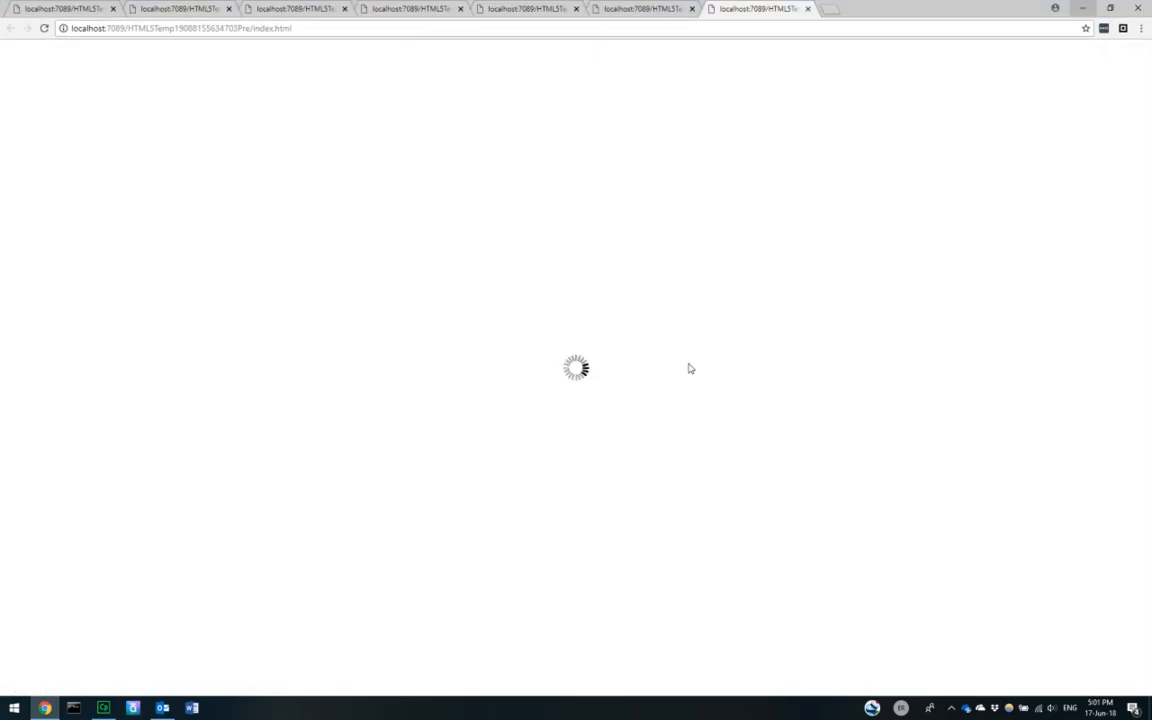
{"action": "left_click", "coordinate": [585, 232]}
{"action": "left_click", "coordinate": [584, 246]}
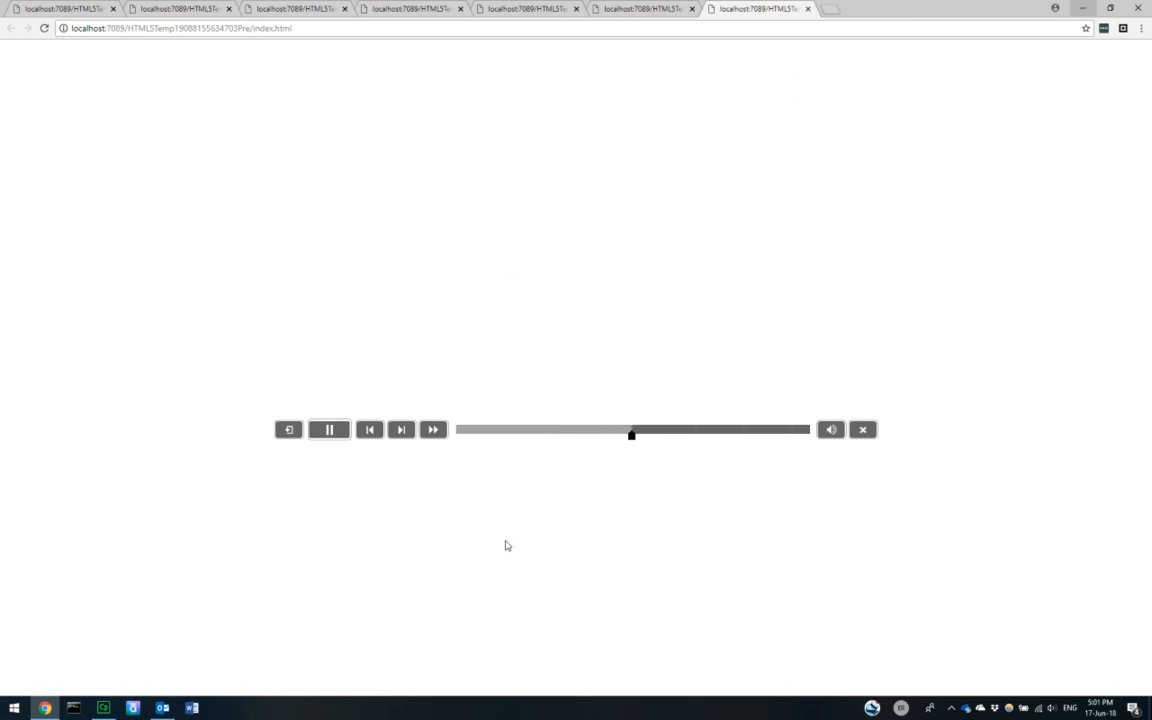
{"action": "left_click", "coordinate": [581, 231]}
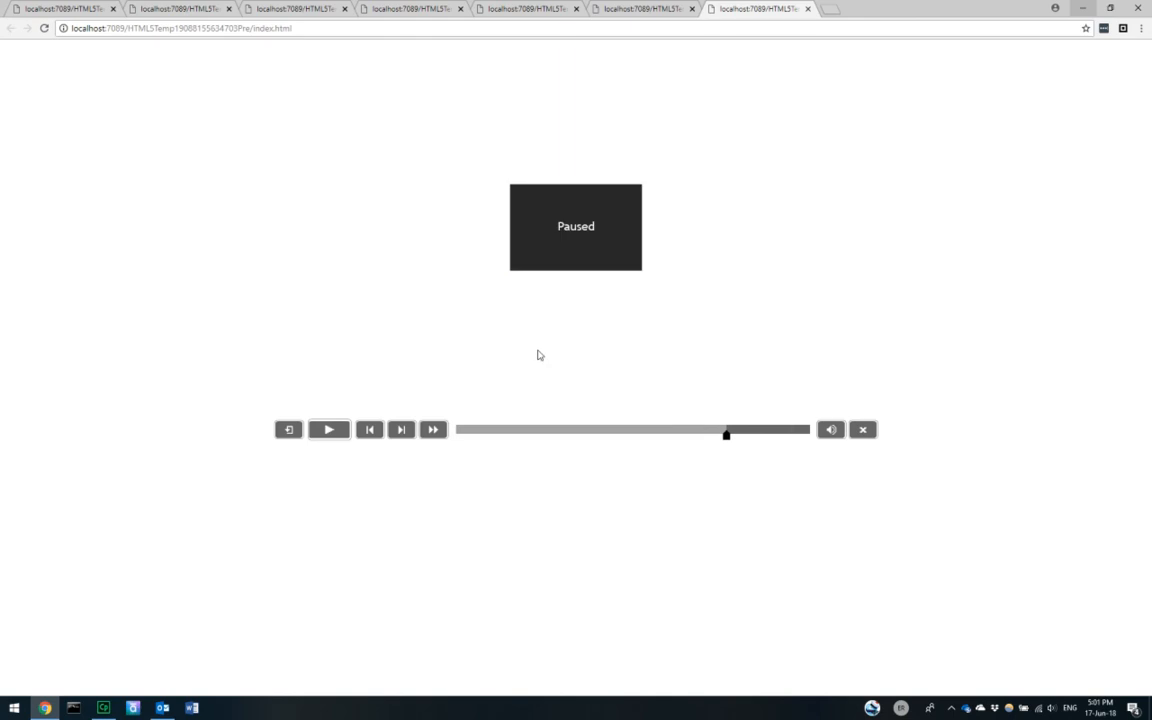